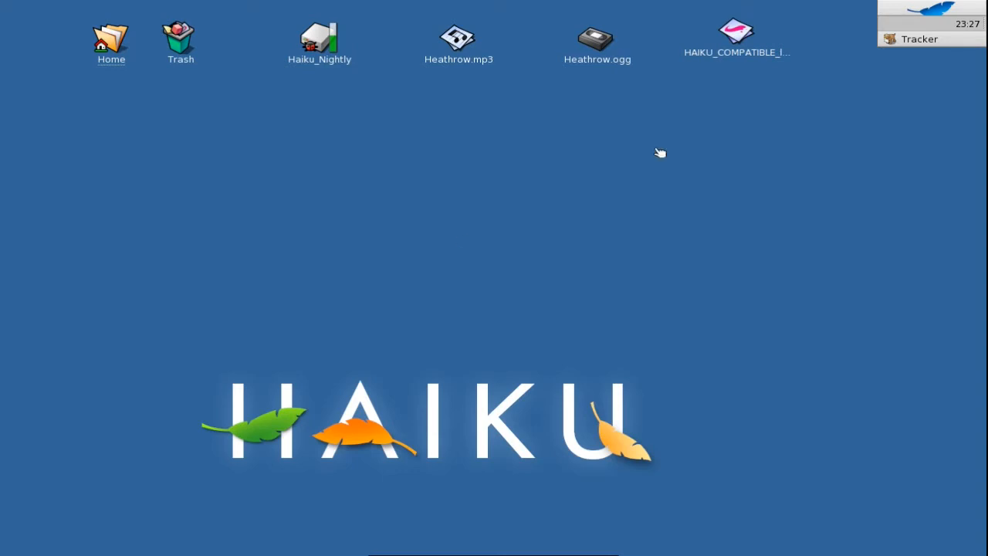
- Launch WonderBrush from the installed applications
click(911, 7)
mouse_move(769, 144)
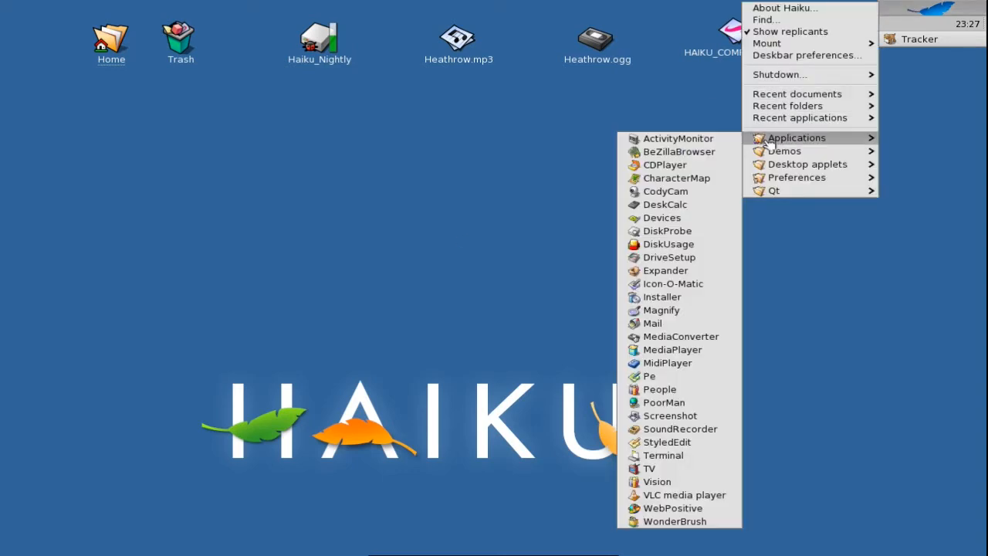
click(704, 525)
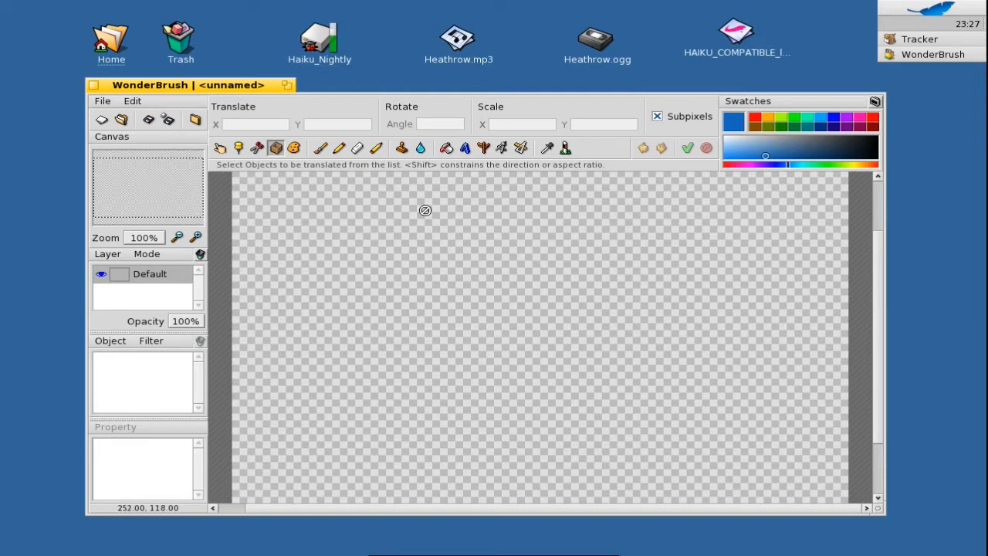
- Flood the blank canvas with a blue bucket fill and change the fill's mode to Gradient
click(447, 148)
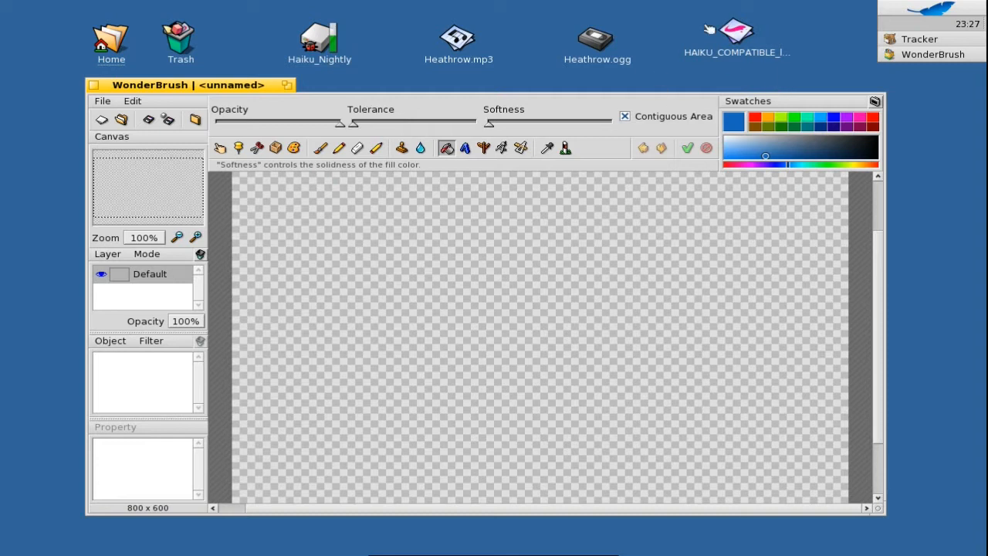
drag(174, 94, 155, 90)
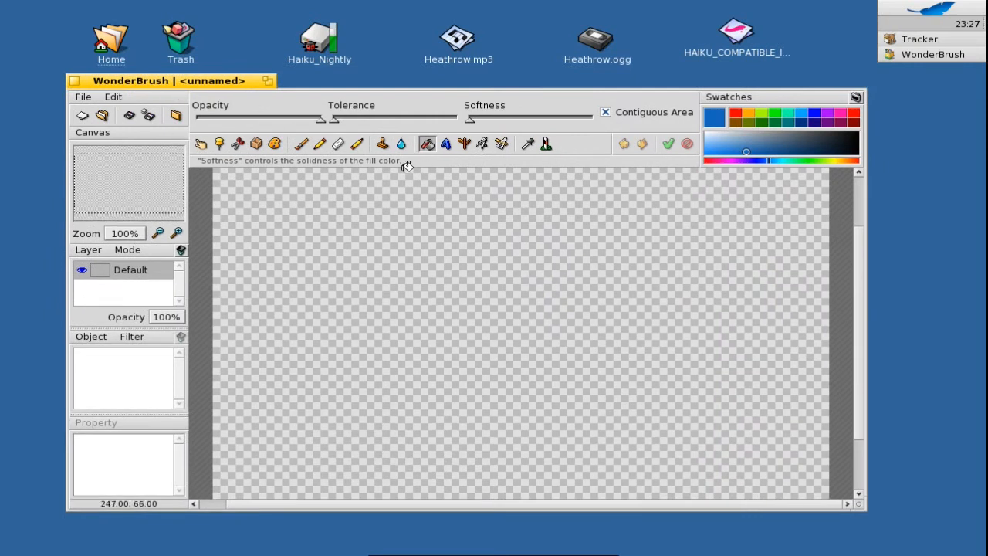
click(450, 269)
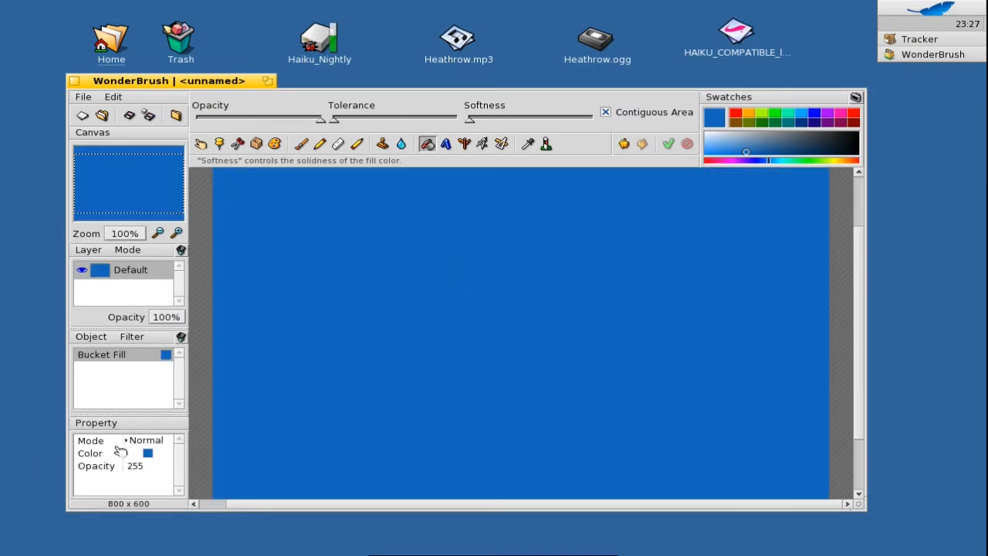
click(131, 444)
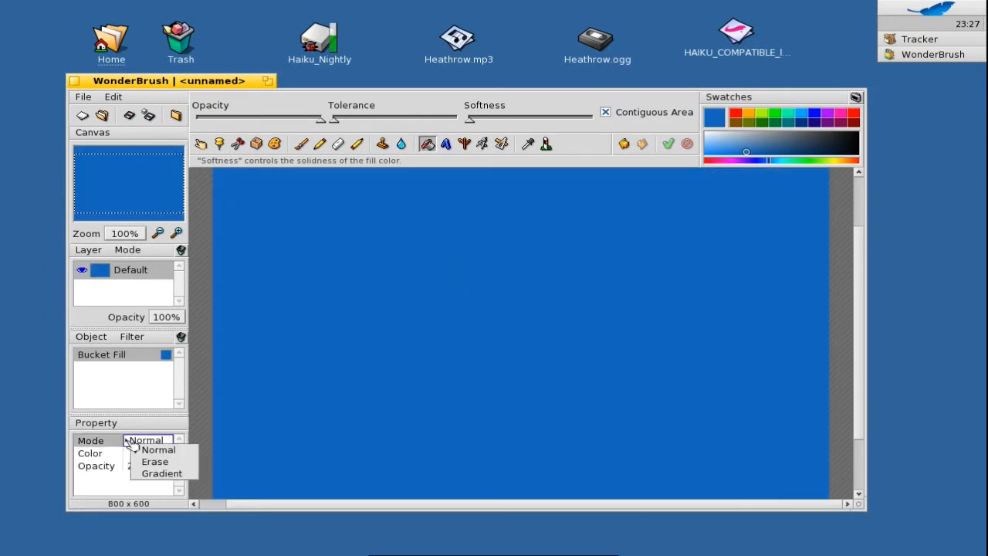
click(159, 471)
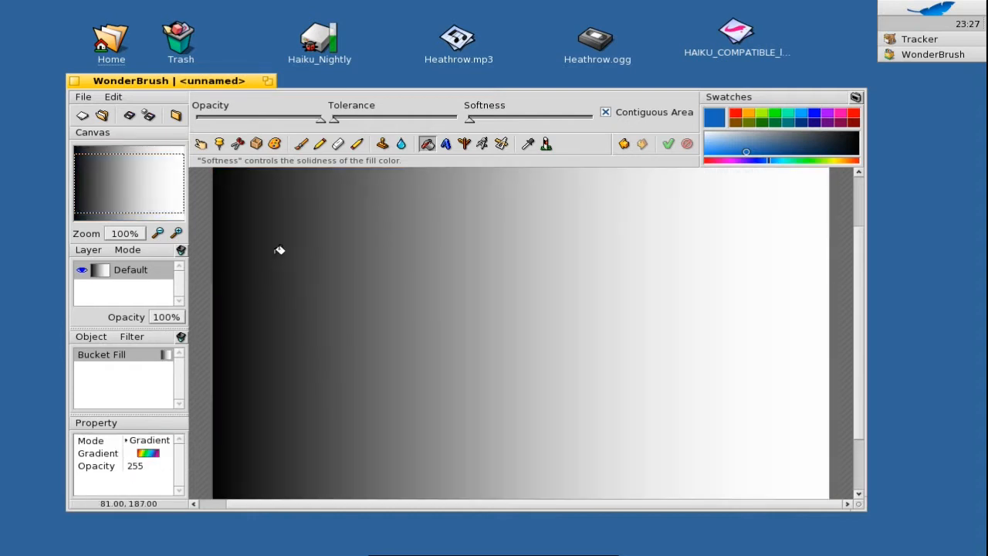
- Rotate the bucket fill's gradient until it runs almost vertically, from black at the canvas top to white at the bottom
click(275, 144)
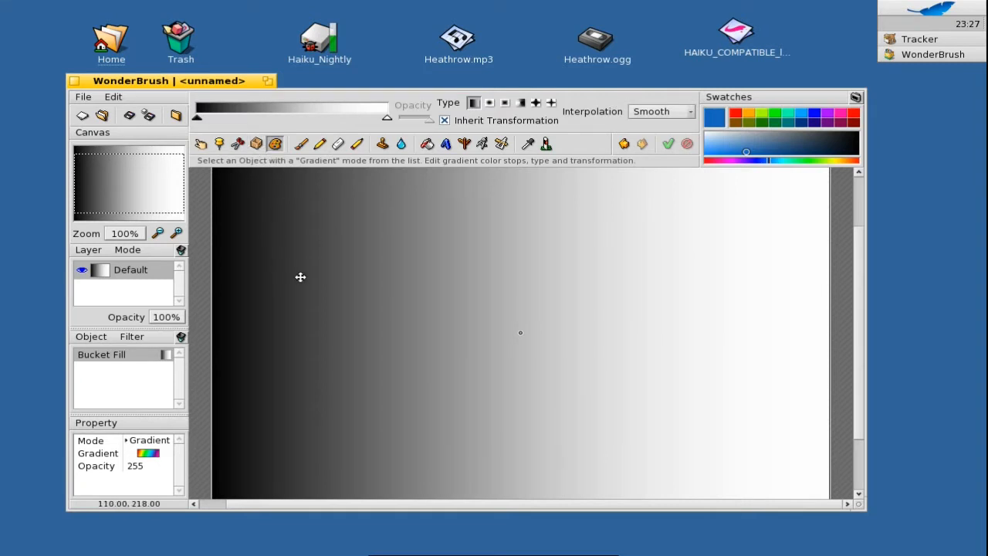
drag(863, 347, 861, 305)
drag(832, 188, 837, 546)
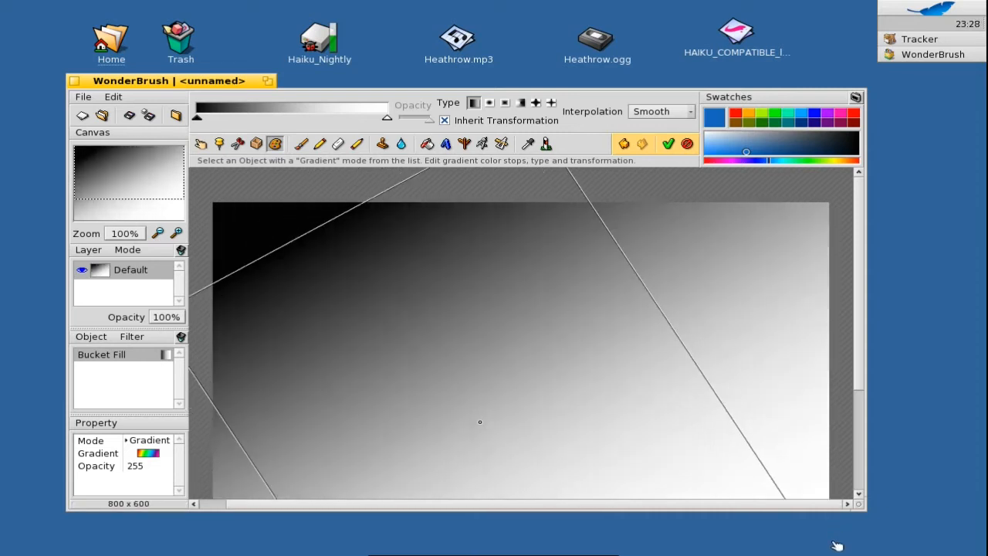
scroll(836, 419, down, 3)
drag(811, 438, 772, 528)
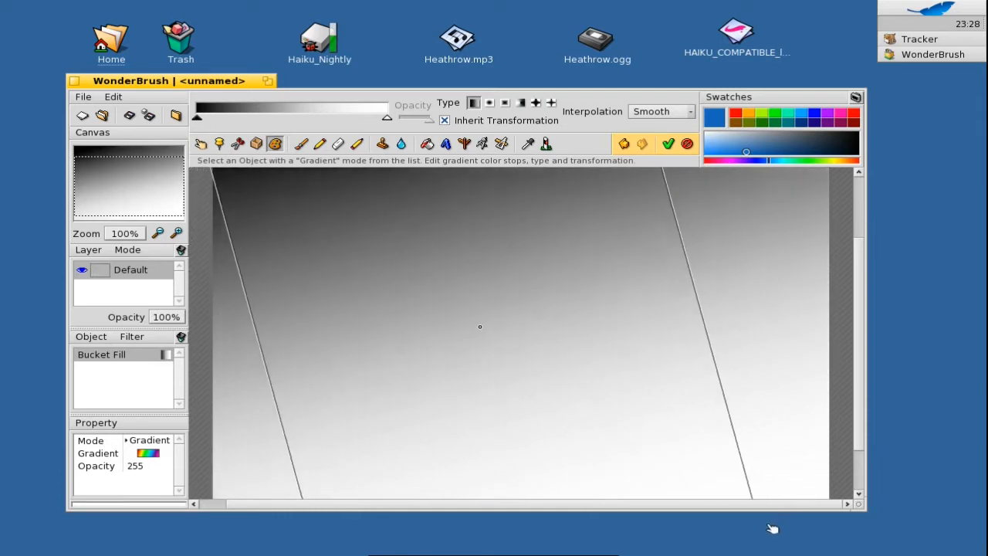
scroll(862, 415, down, 2)
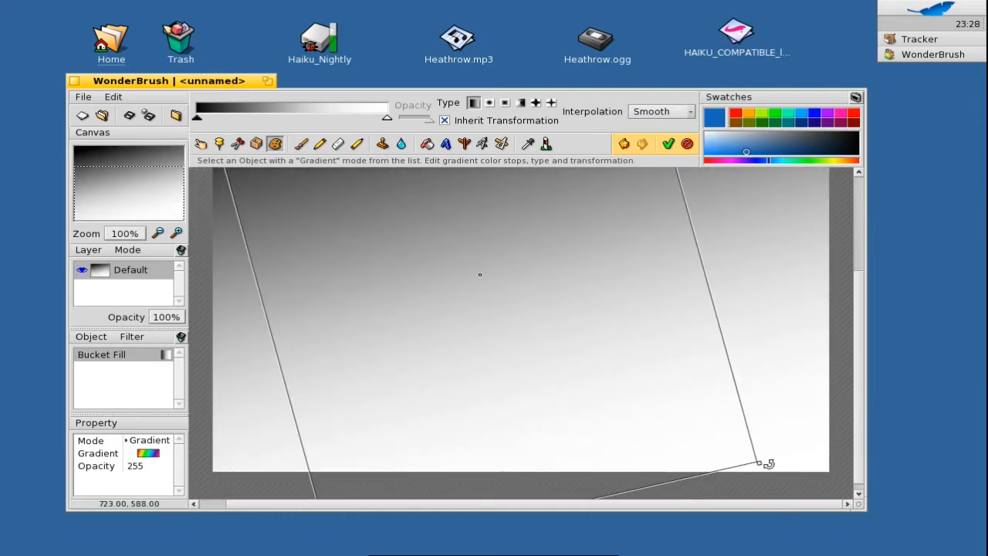
mouse_move(769, 463)
mouse_down()
mouse_move(799, 456)
mouse_move(780, 456)
mouse_up()
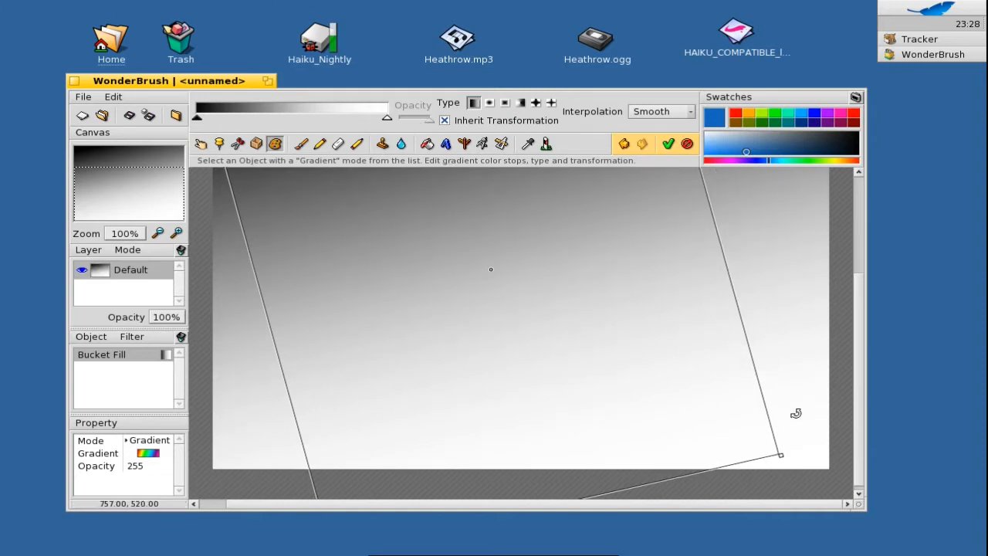
drag(784, 460, 754, 506)
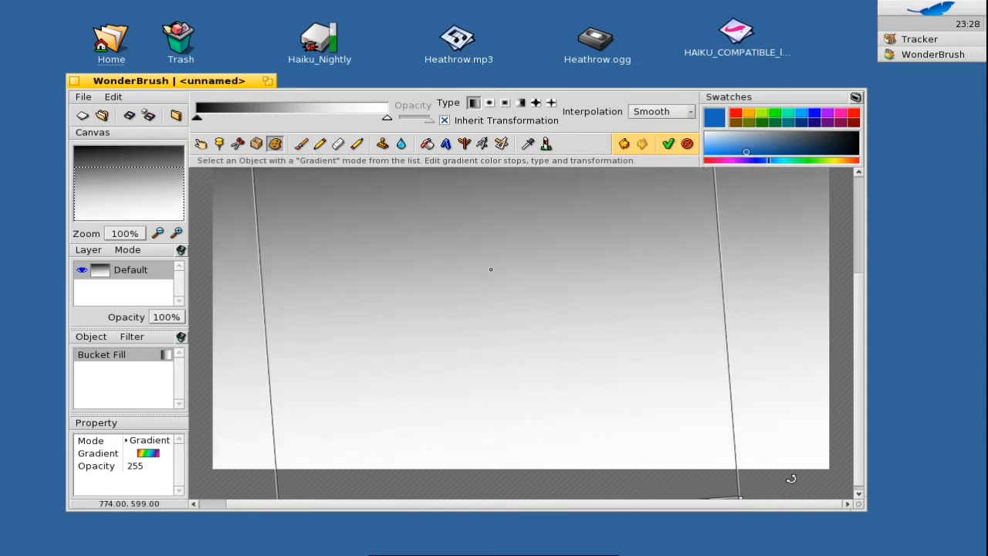
- Enlarge the window, straighten the gradient box and fit its edges to the borders of the canvas
drag(869, 513, 890, 536)
drag(756, 515, 836, 485)
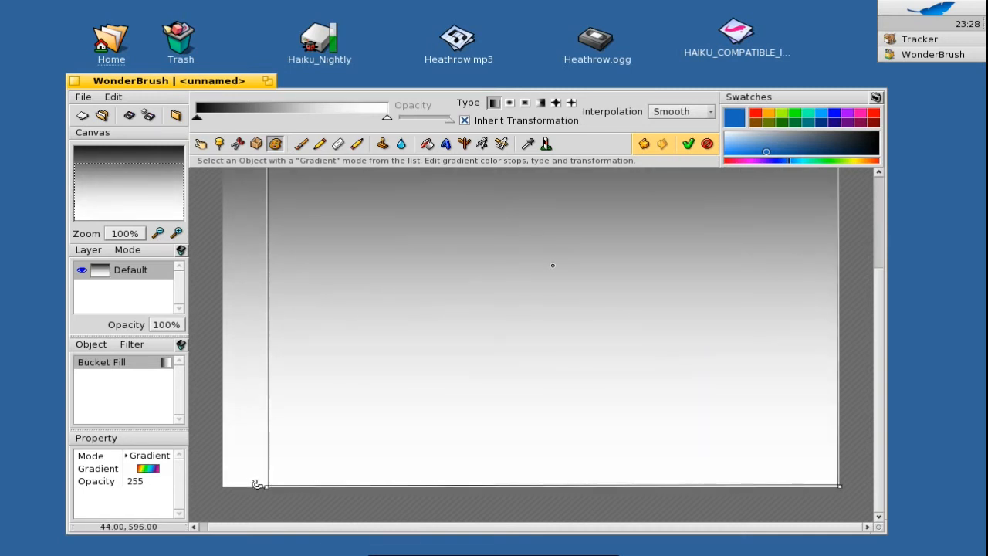
drag(269, 486, 223, 487)
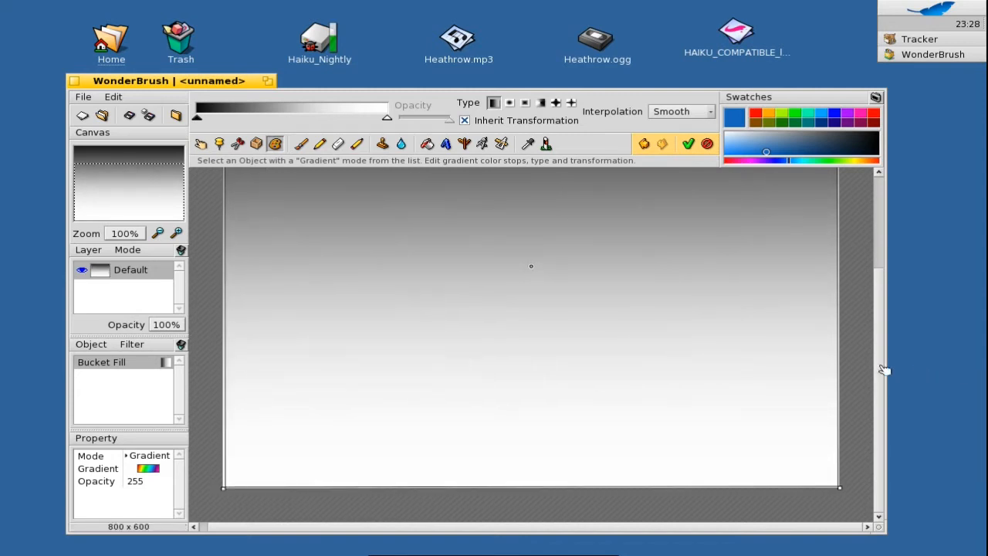
drag(885, 371, 888, 298)
scroll(706, 308, up, 1)
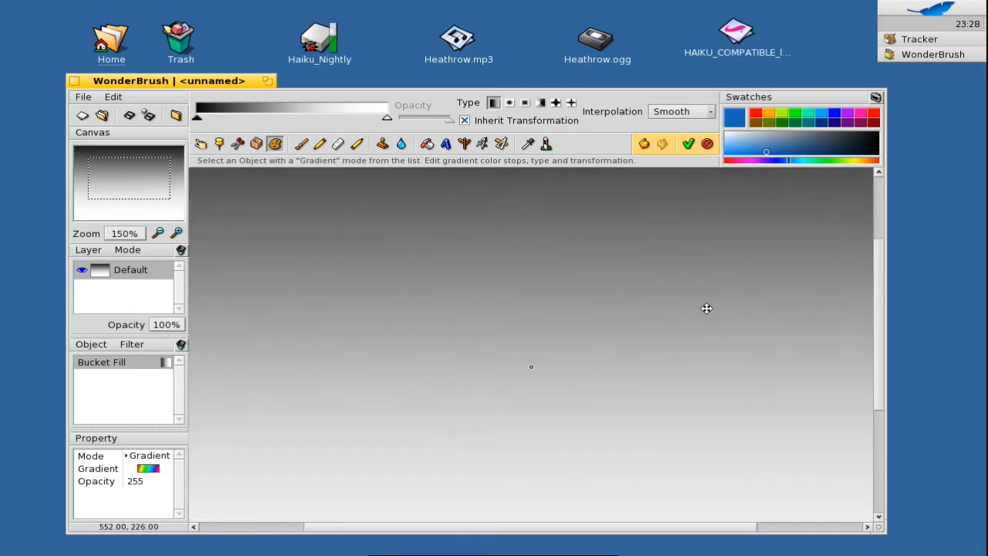
scroll(706, 308, down, 3)
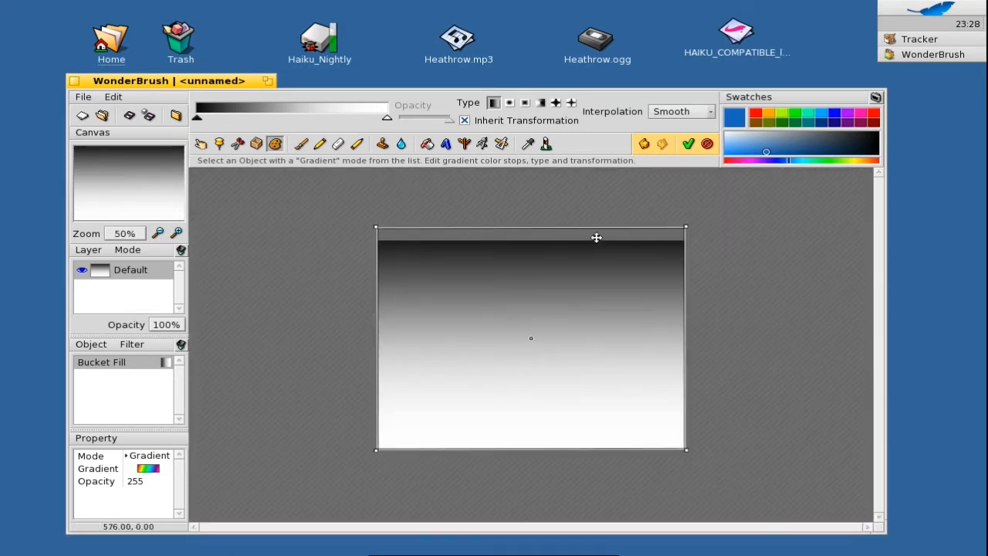
drag(566, 227, 567, 240)
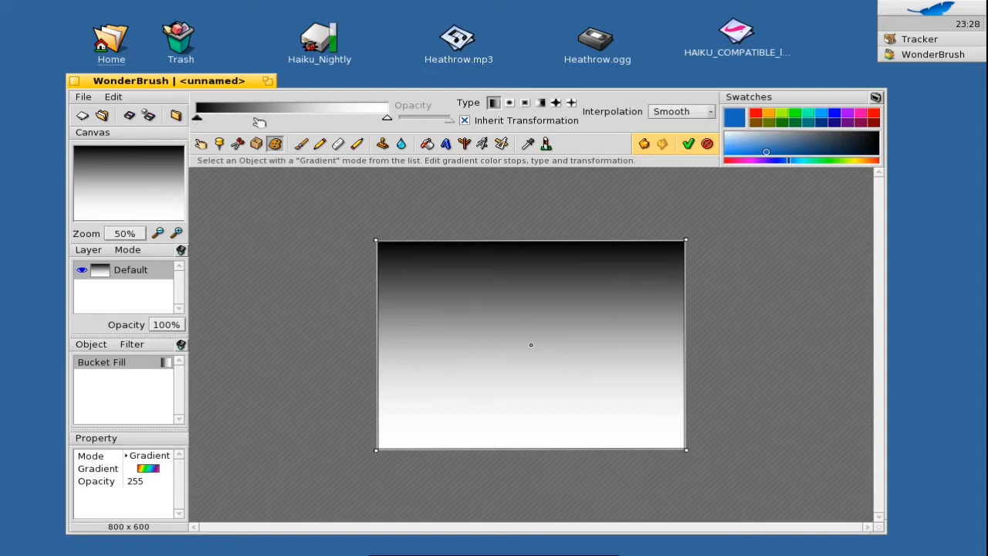
- Recolour the gradient with a muted medium blue end stop and a bright blue start stop
click(390, 119)
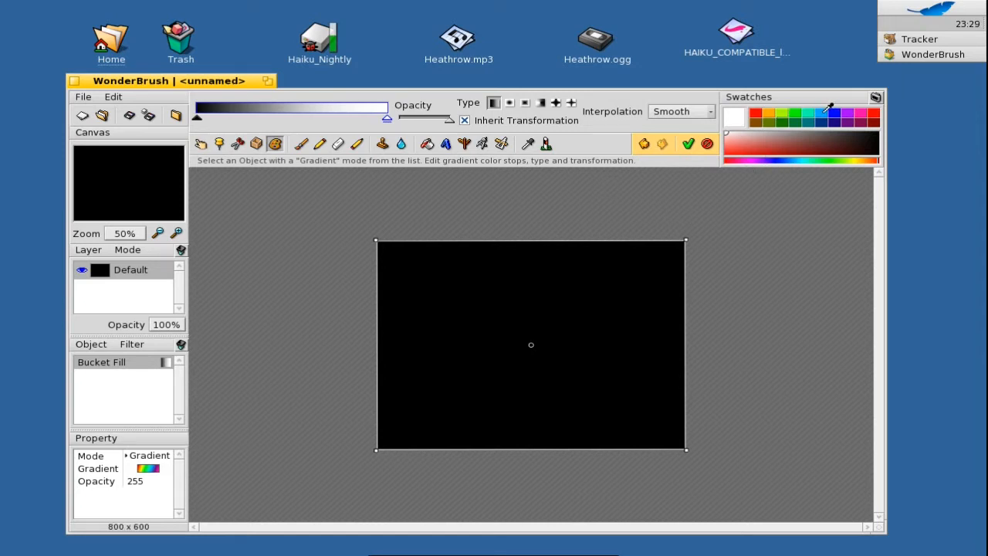
click(828, 109)
drag(770, 144, 765, 149)
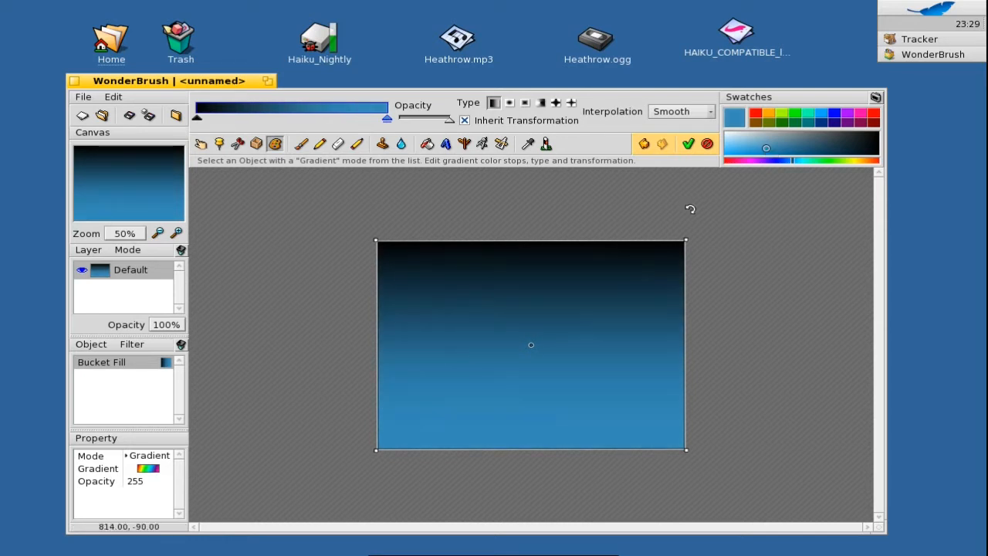
click(198, 119)
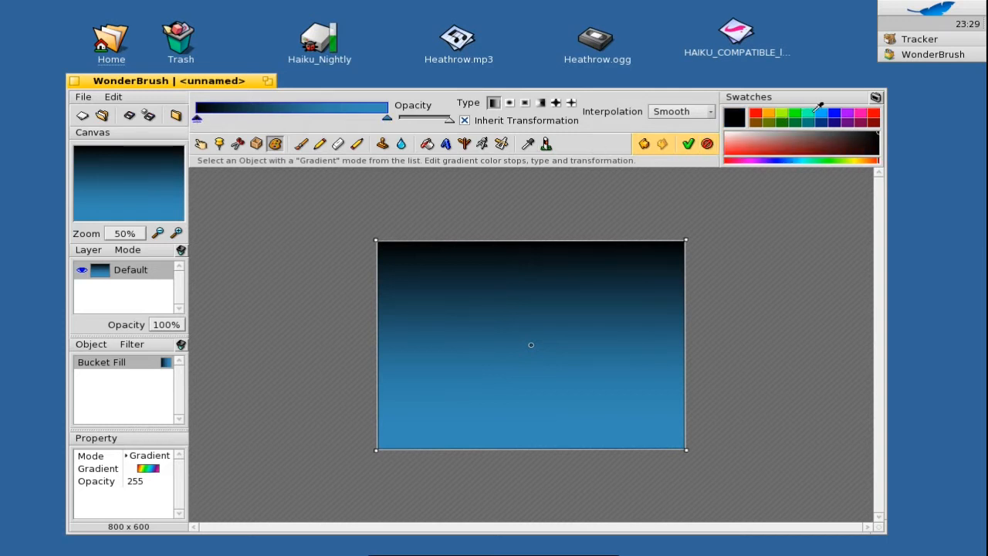
click(824, 110)
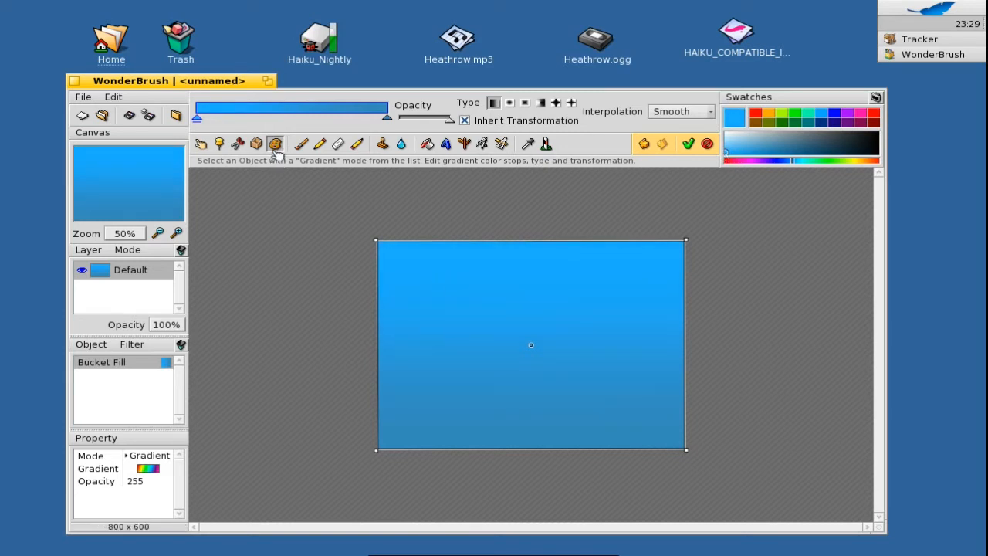
- Darken the gradient's end stop to a deep blue
click(387, 118)
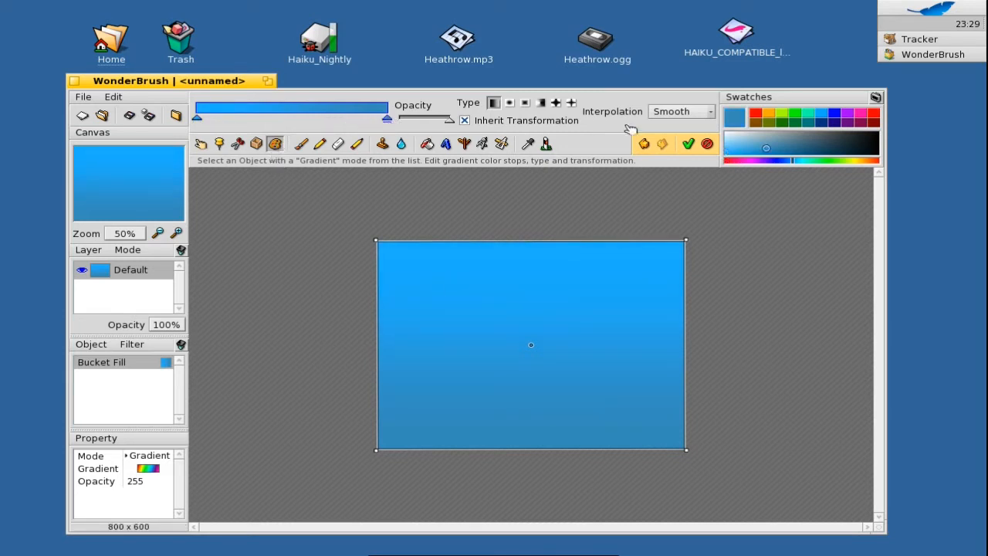
drag(770, 151, 775, 153)
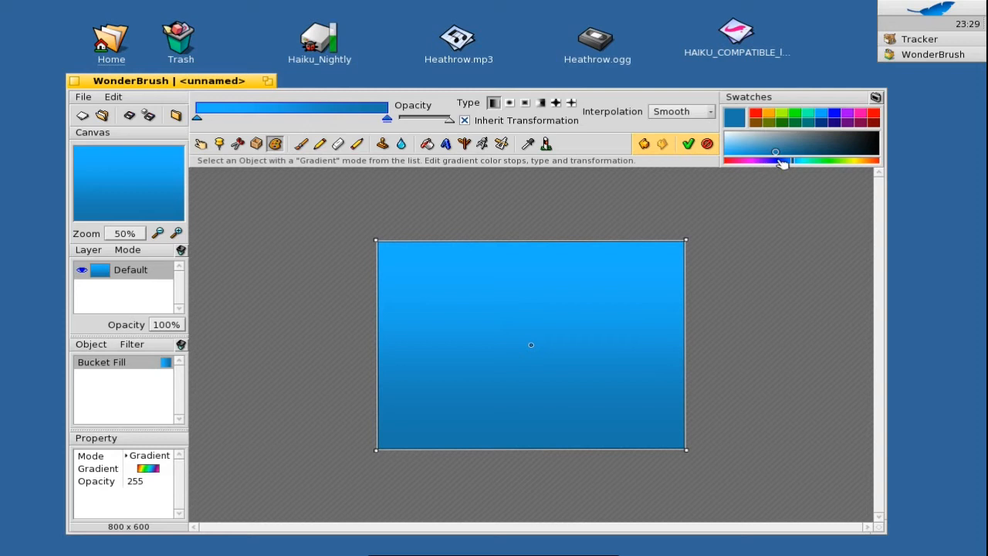
drag(779, 154, 787, 155)
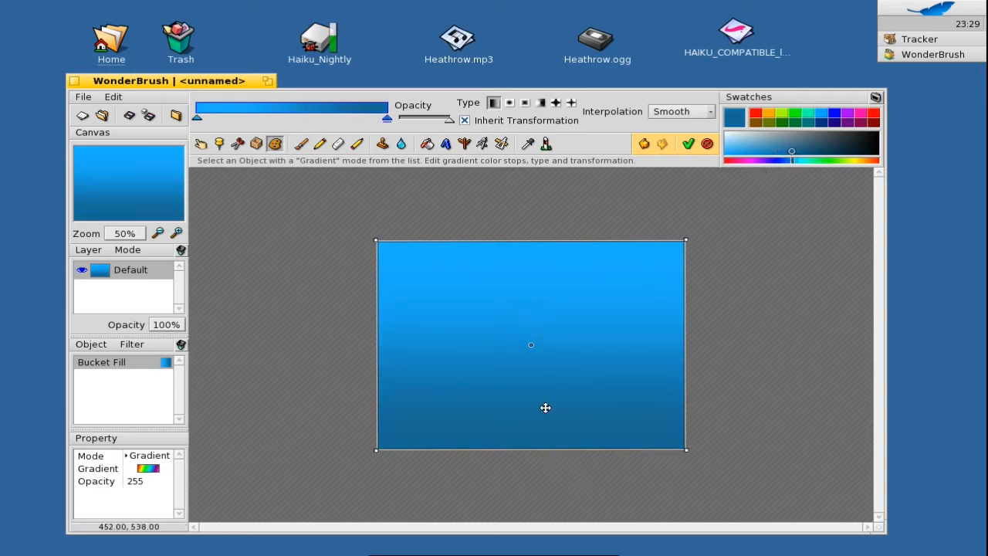
- Extend the gradient box above the canvas, raise its lower edge into the canvas, and leave gradient editing
drag(535, 240, 535, 184)
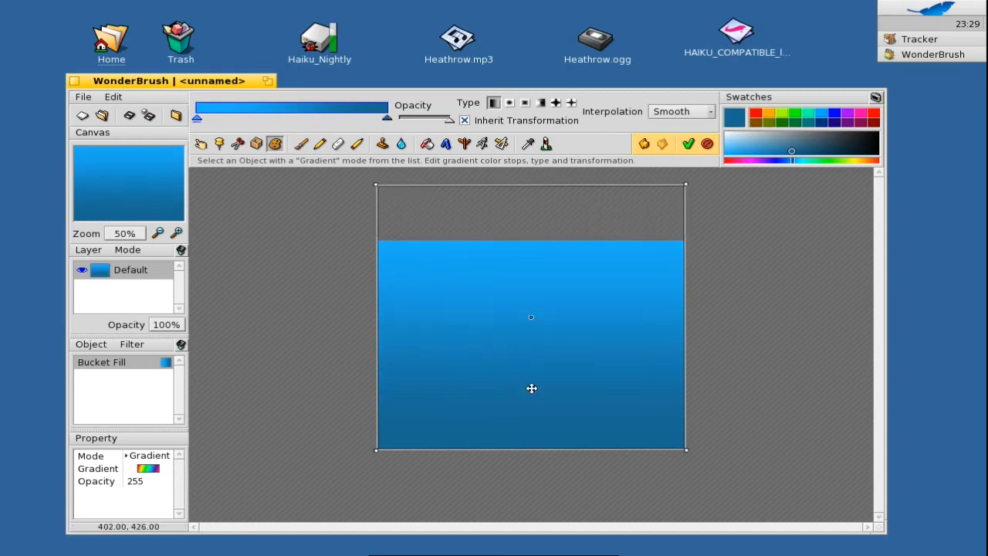
drag(536, 449, 534, 397)
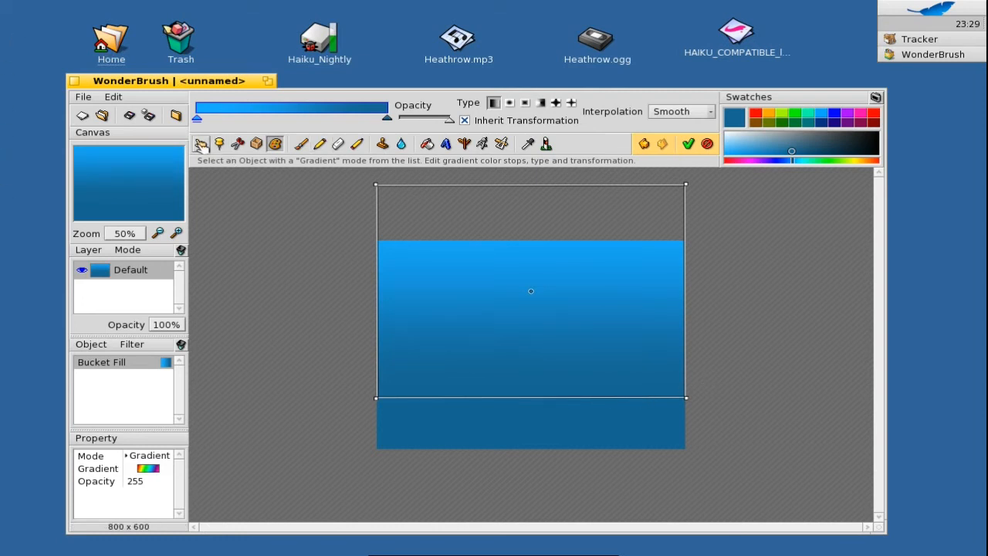
click(201, 144)
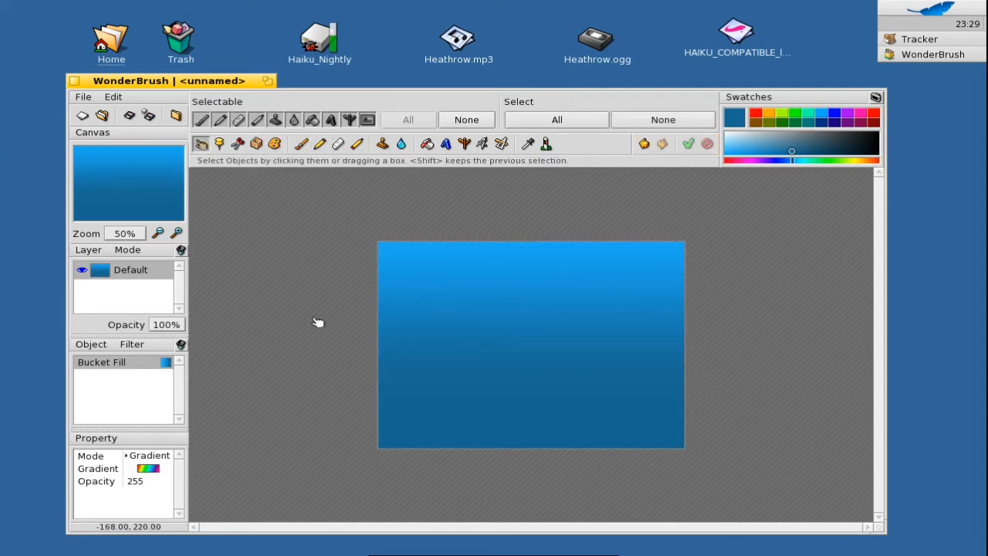
- Show the canvas at 100% zoom and enlarge the window to display more of it
scroll(317, 321, down, 1)
scroll(317, 322, up, 2)
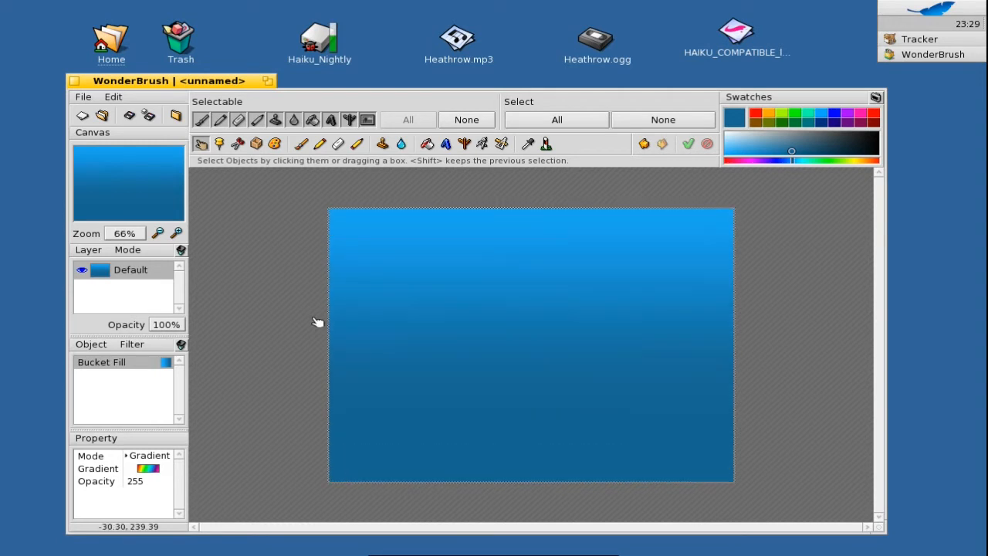
scroll(317, 322, up, 1)
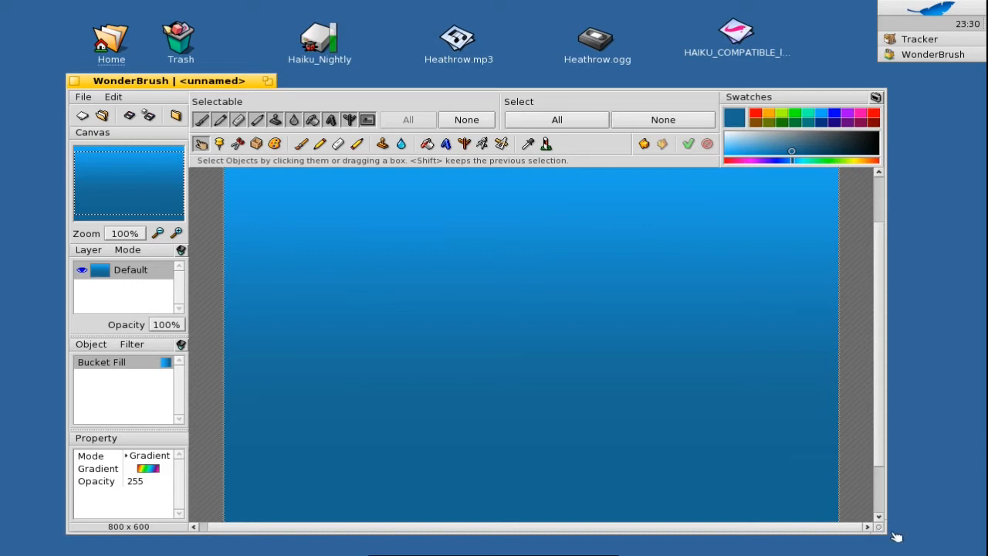
drag(133, 81, 95, 27)
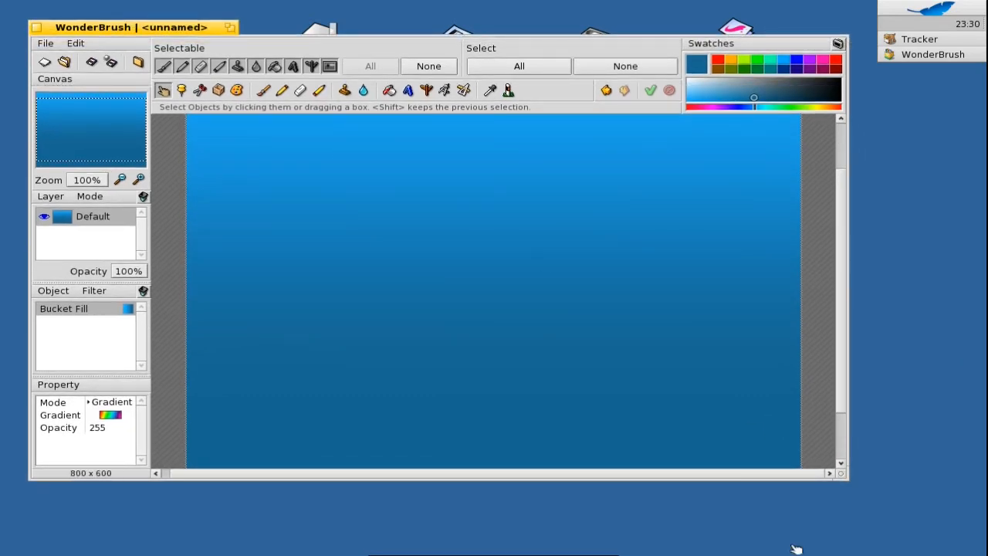
drag(852, 483, 932, 538)
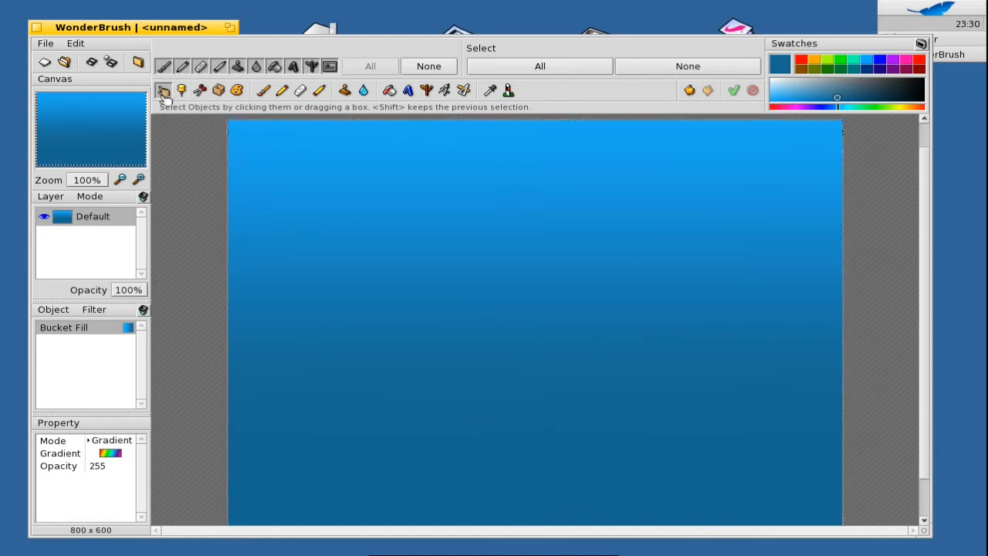
- Deselect the bucket fill and set up the brush tool with a higher opacity and a smaller radius
click(197, 191)
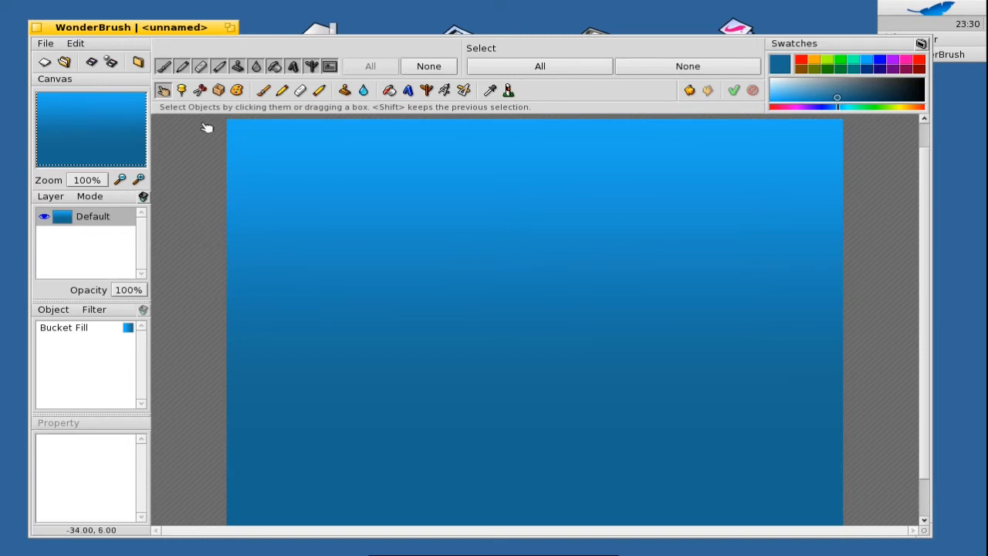
click(264, 91)
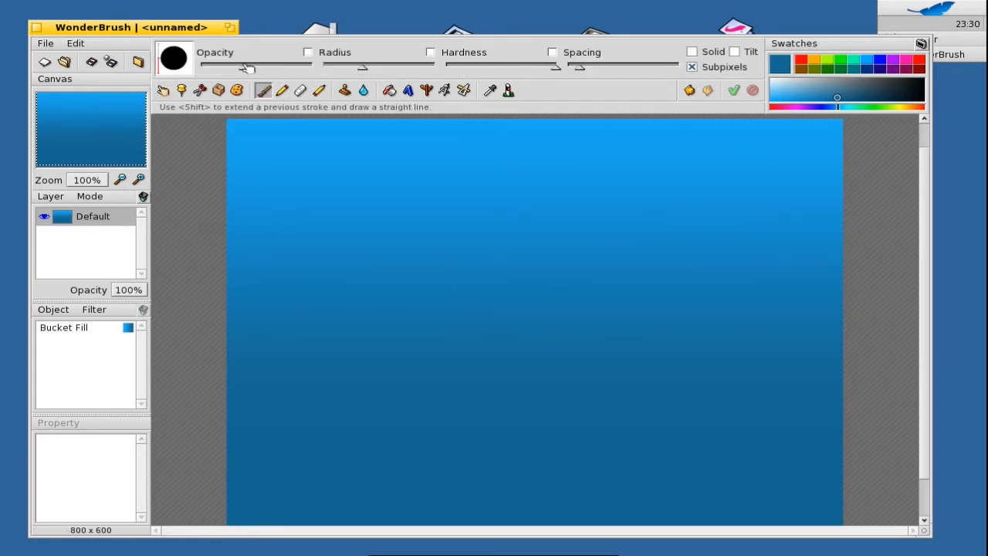
drag(271, 69, 278, 68)
mouse_move(362, 68)
mouse_down()
mouse_move(372, 68)
mouse_move(343, 68)
mouse_up()
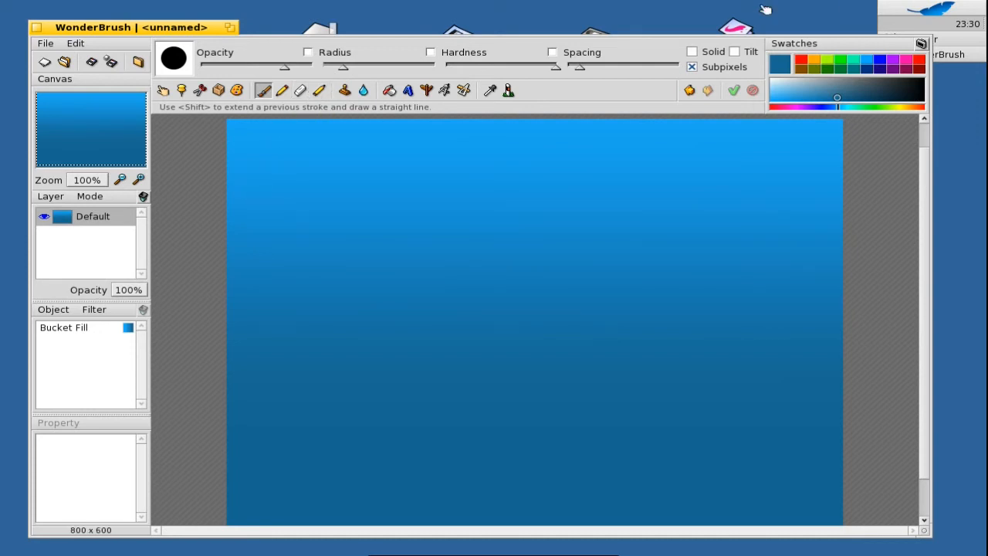
- Choose a pale blue colour for the brush and paint a single dot near the canvas's upper-left corner
click(775, 90)
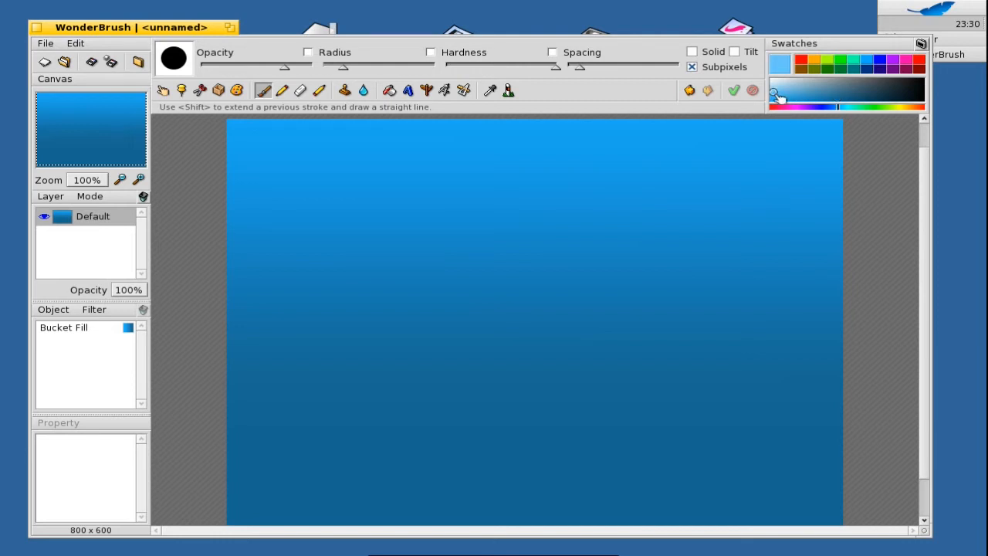
click(781, 87)
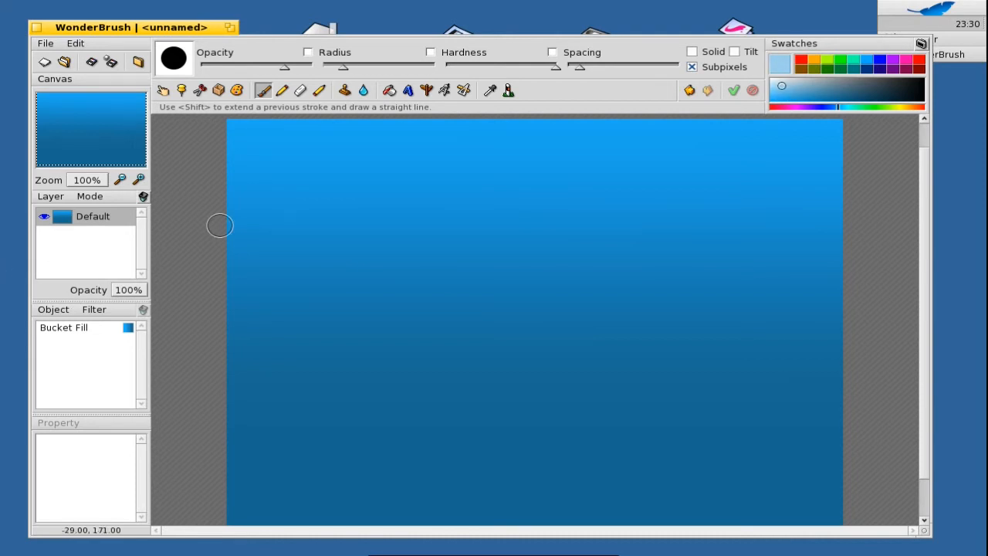
click(268, 158)
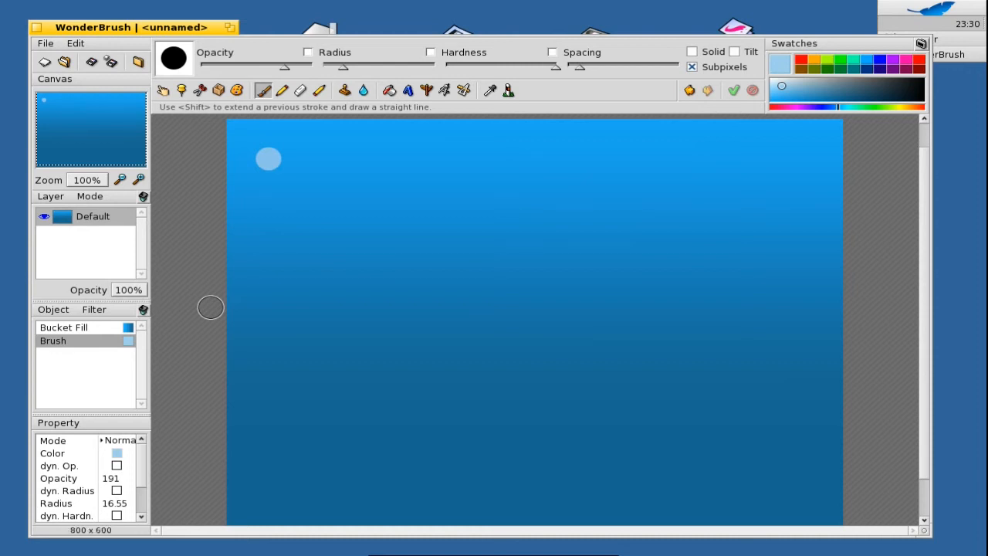
- Duplicate the pale dot with a count of 5, translating each copy by 20 in X and 50 in Y
click(54, 310)
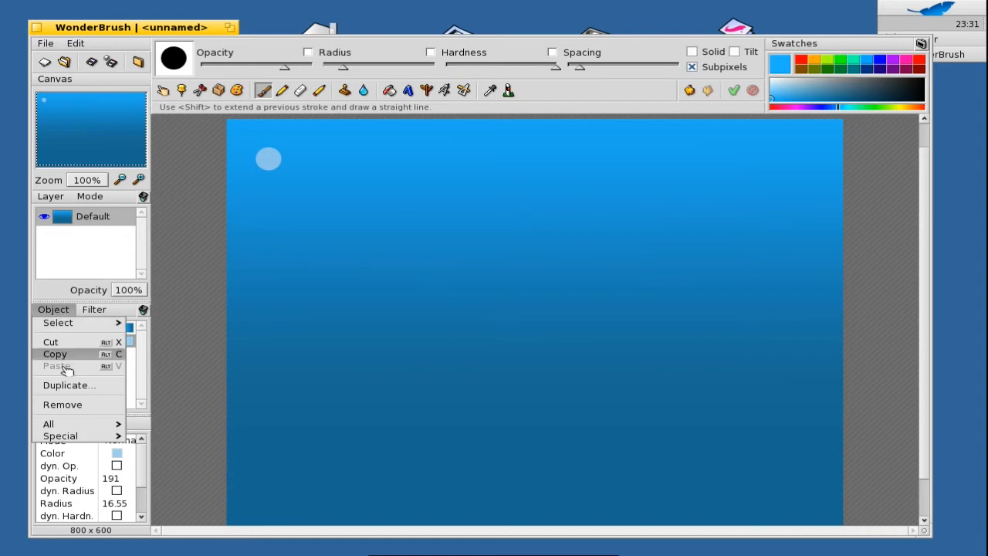
click(77, 394)
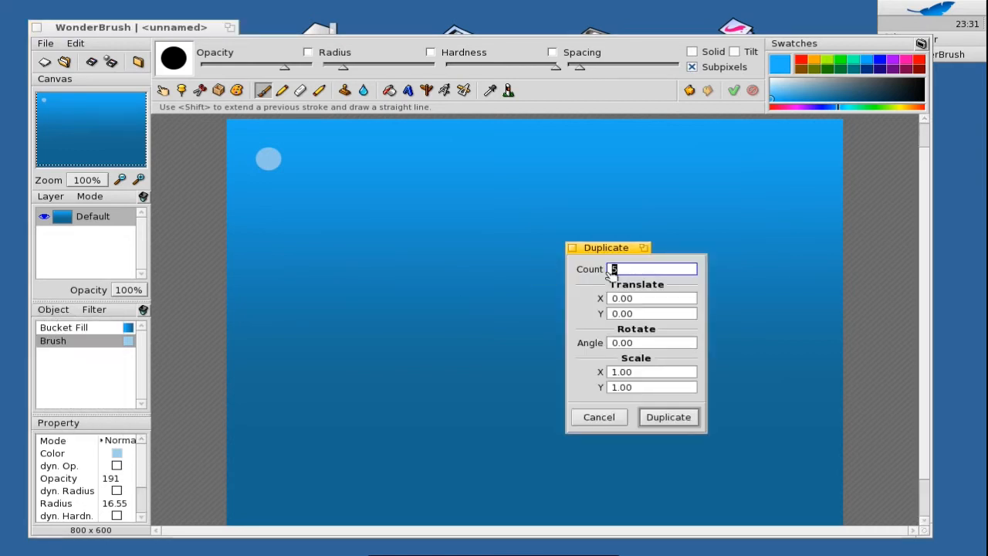
drag(629, 246, 631, 233)
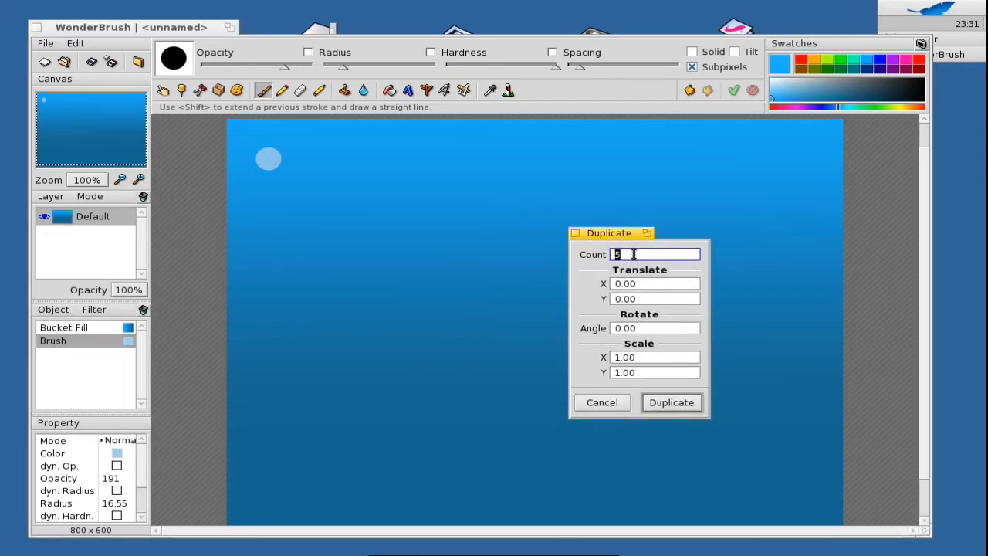
click(653, 301)
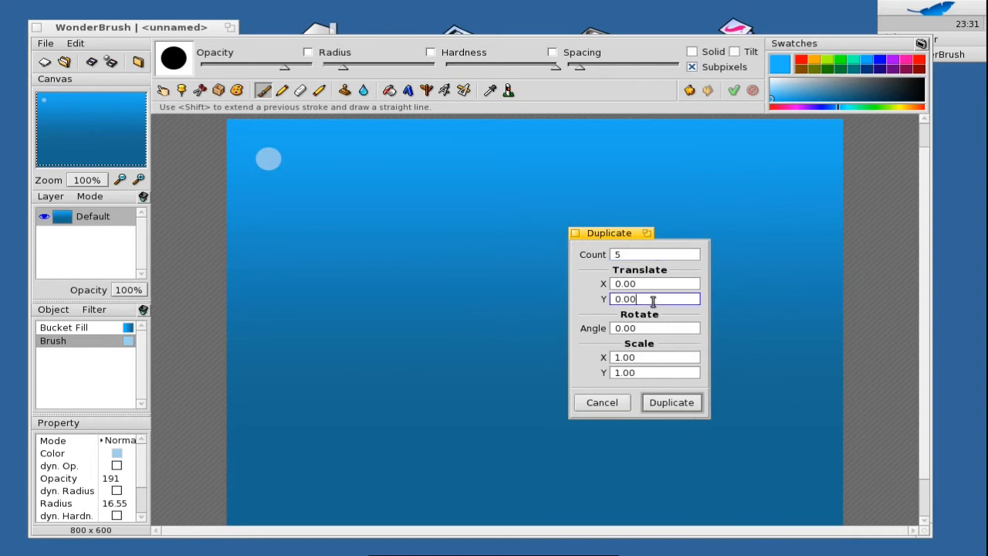
double_click(635, 255)
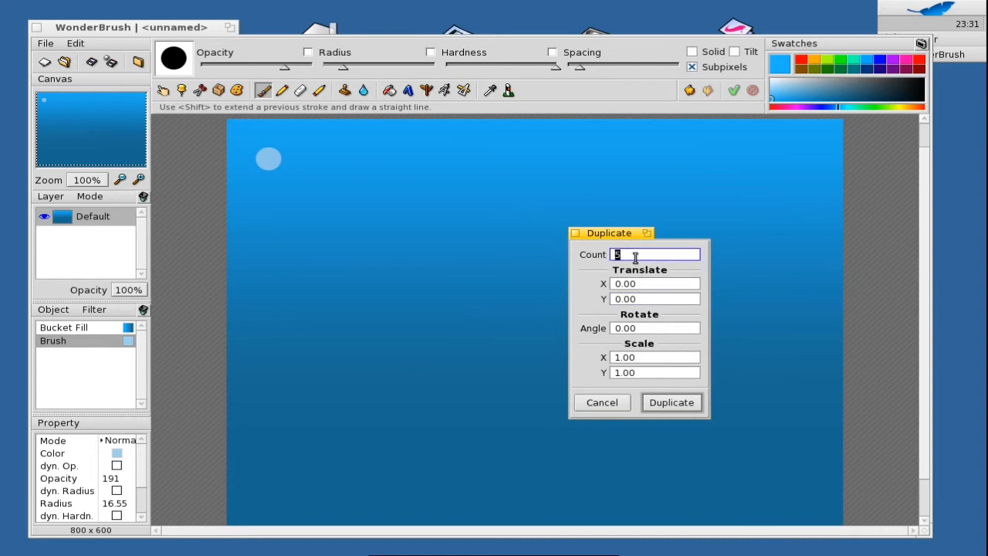
click(637, 299)
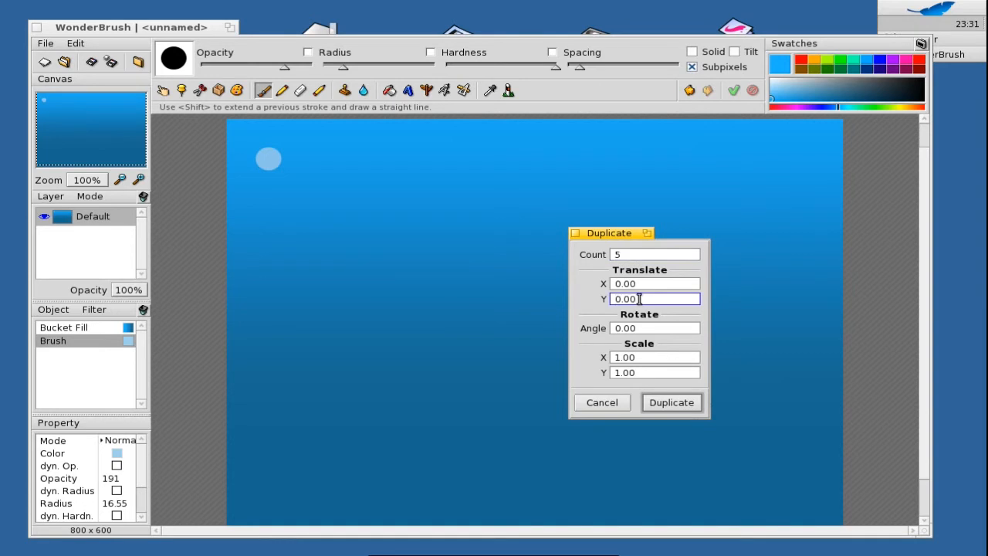
click(641, 285)
double_click(643, 285)
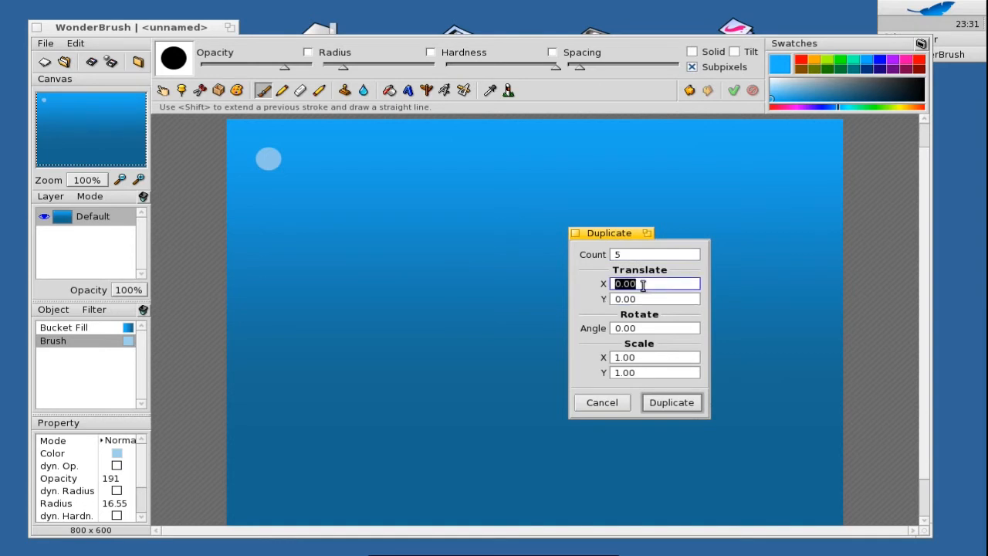
text(20)
click(649, 298)
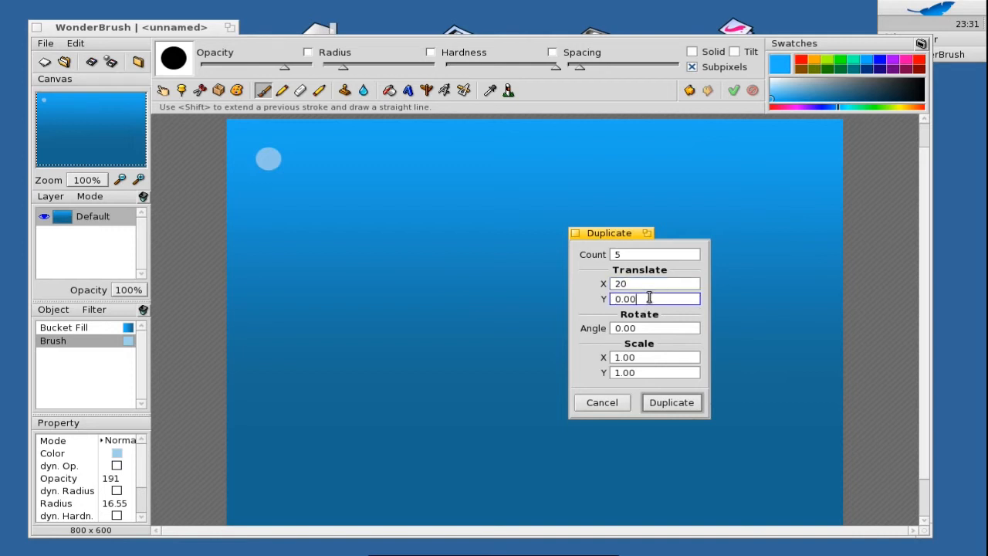
double_click(649, 298)
text(50)
click(671, 408)
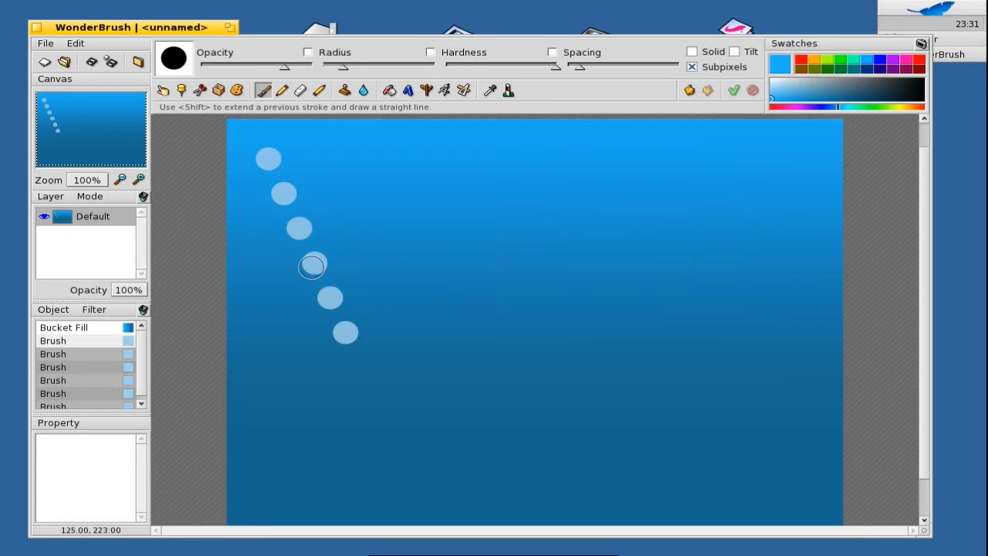
- Lower the brush opacity to about 102, enlarge its radius to about 45.5, and paint a large bright blue dot beside the upper pale dots
click(163, 90)
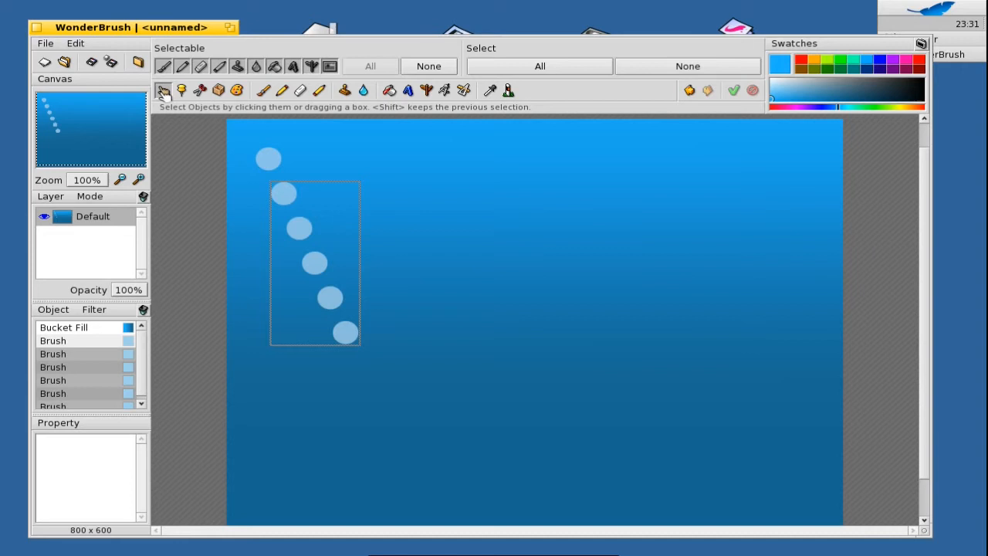
click(263, 90)
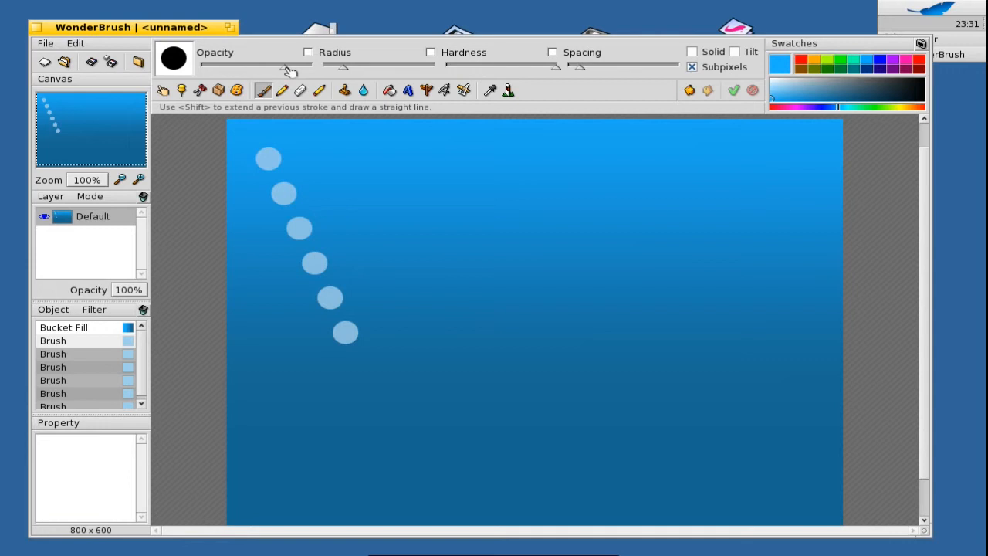
drag(288, 71, 245, 71)
drag(343, 69, 375, 70)
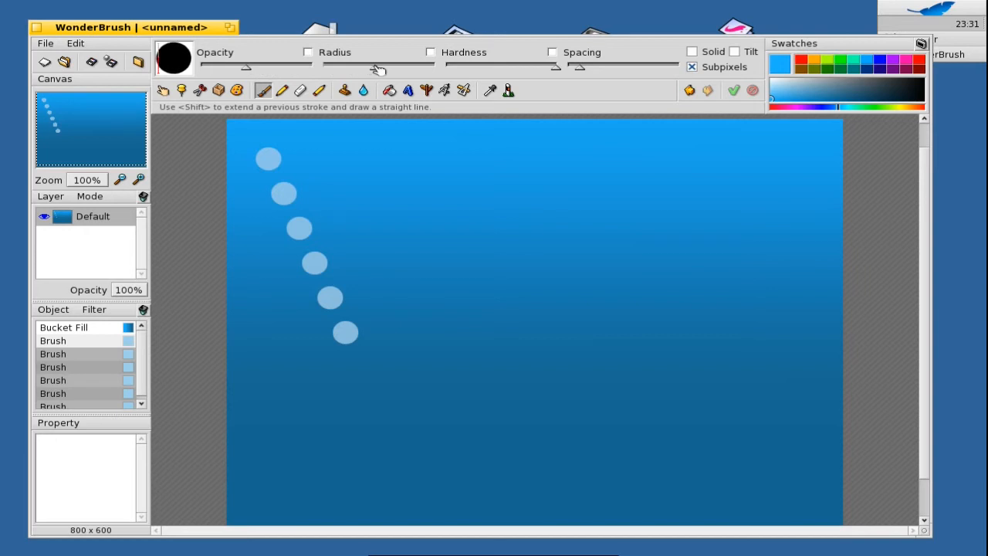
click(308, 170)
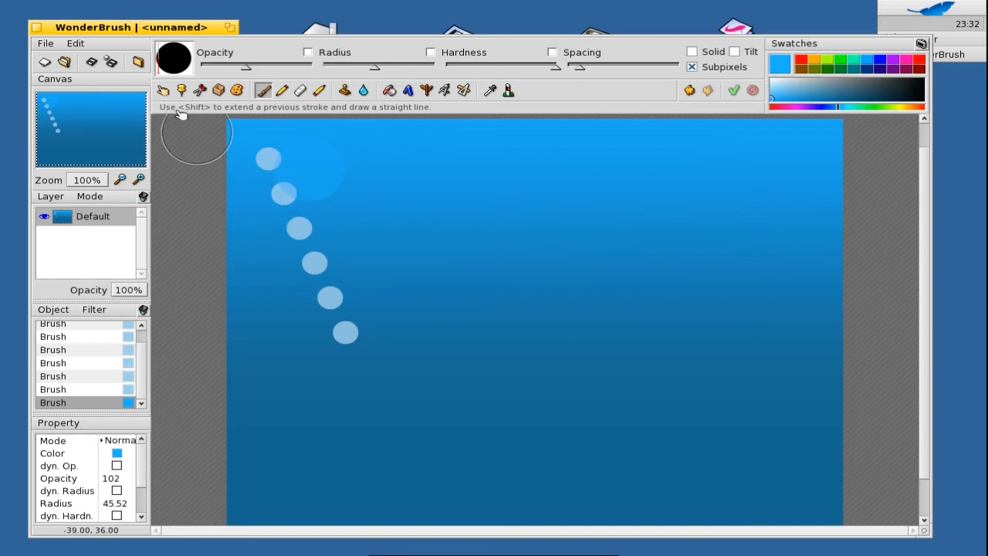
- Undo the large blue dot and repaint it in the same place with the brush opacity raised to about 153
key(alt+z)
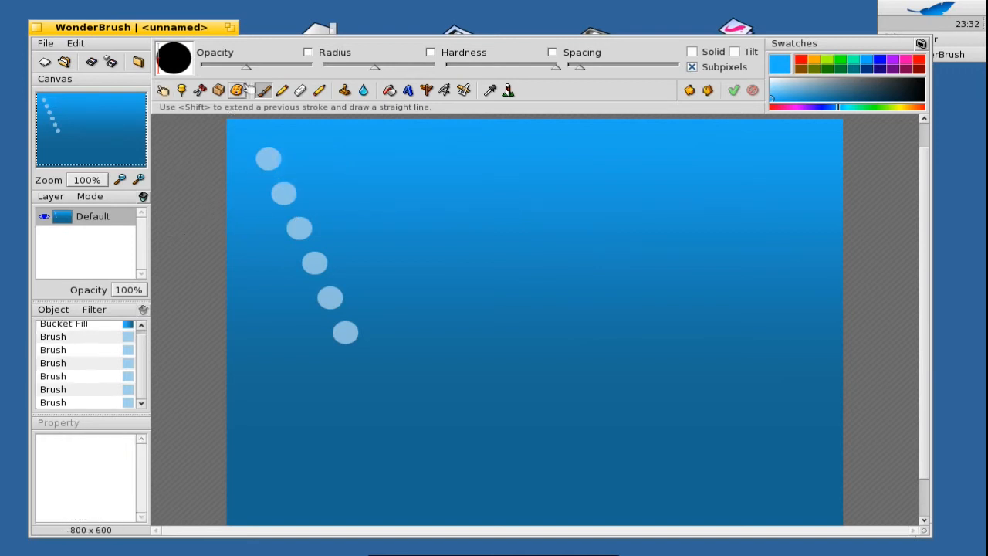
drag(251, 70, 269, 70)
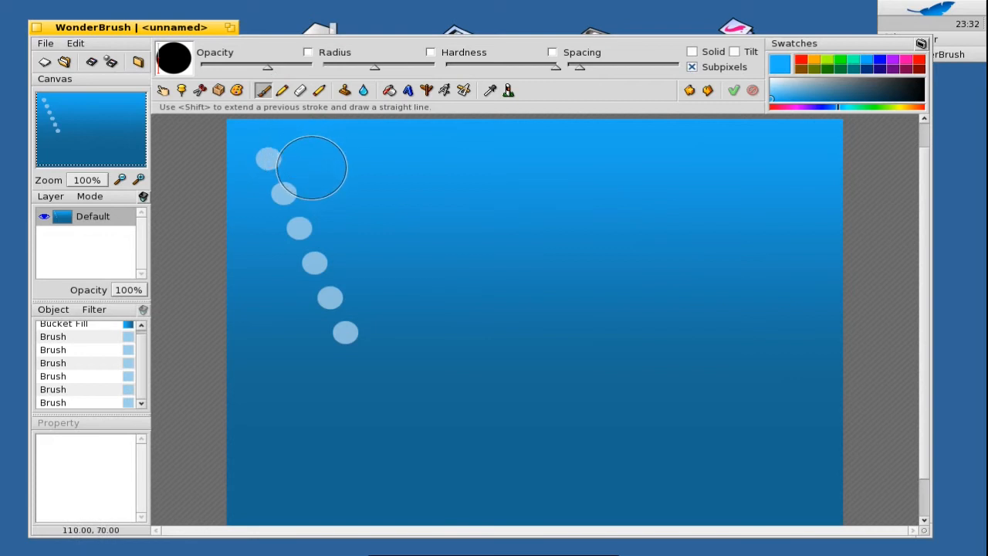
click(310, 165)
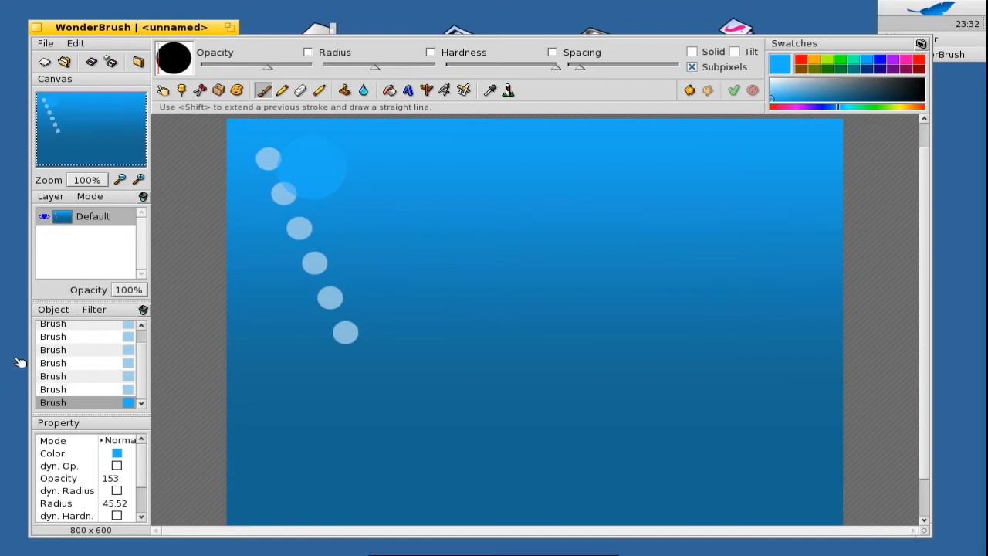
- Duplicate the large blue dot 5 times, translated by 20 in X and 50 in Y, with the X scale set to 0.5
click(67, 310)
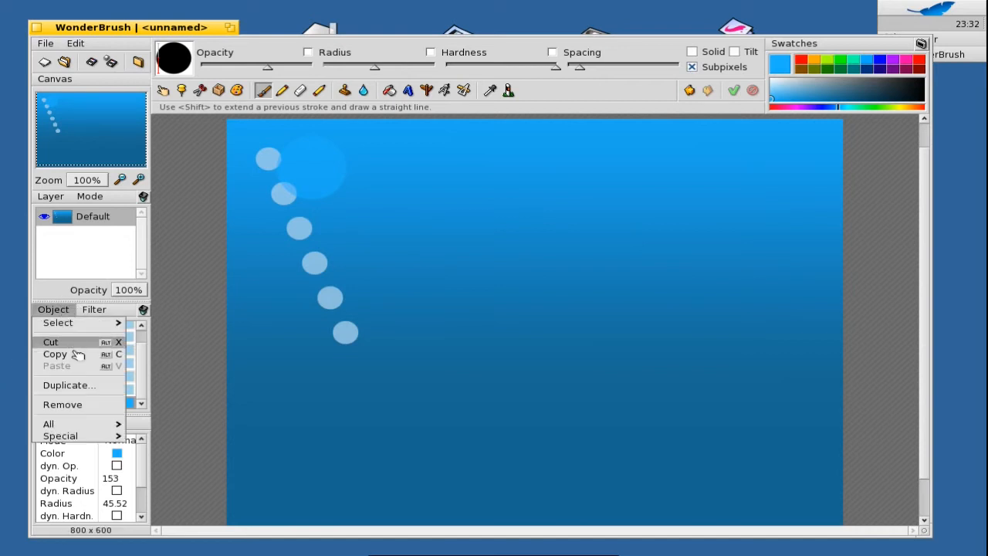
click(58, 385)
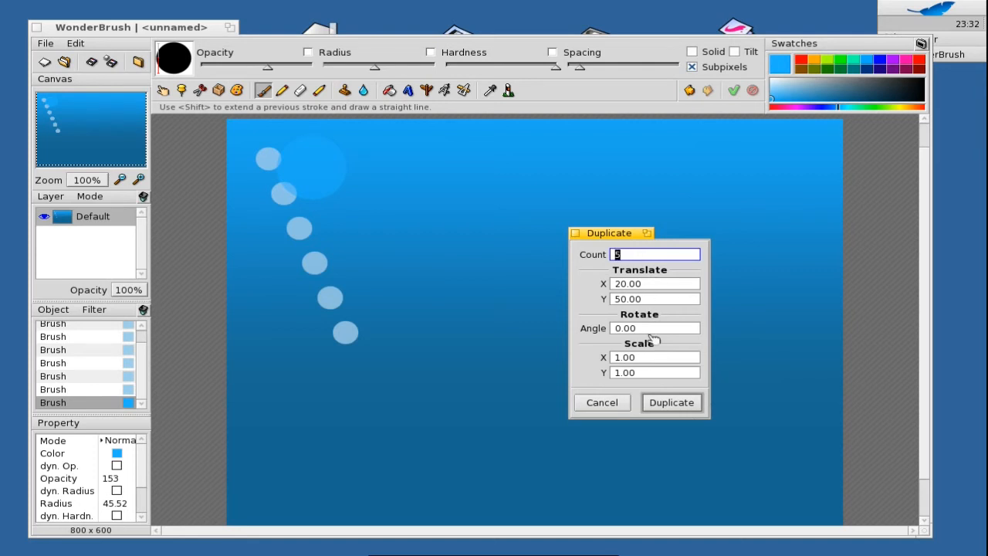
click(622, 359)
click(637, 373)
click(632, 373)
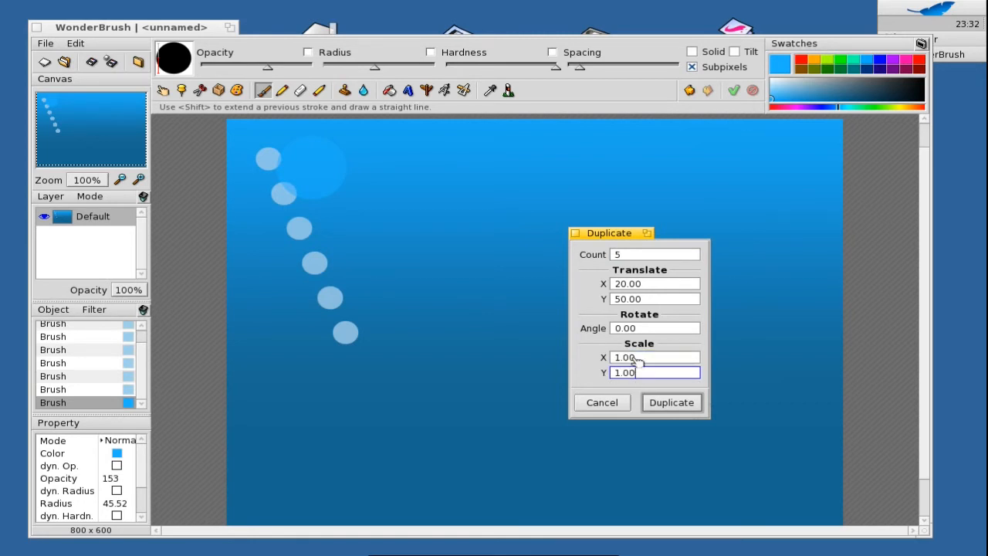
click(635, 358)
text(0.5)
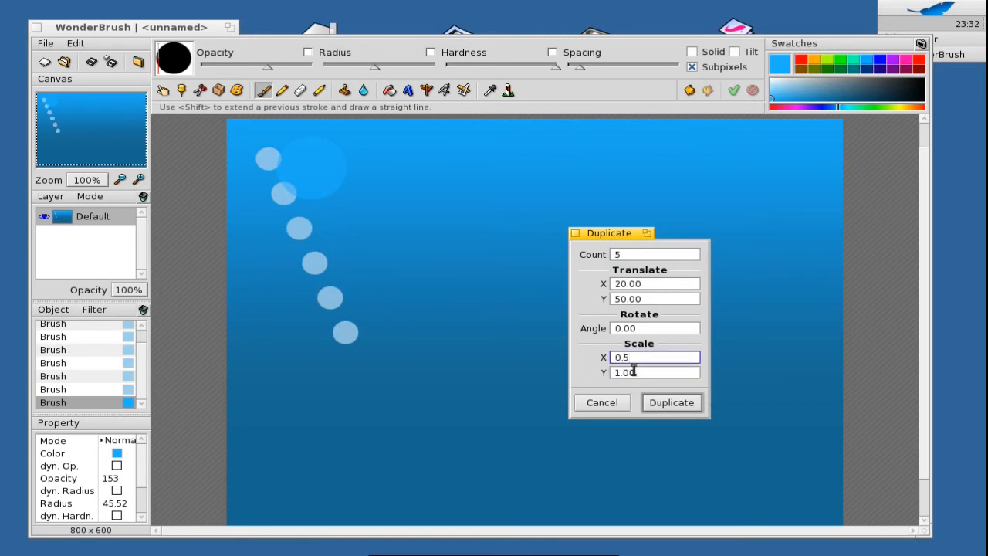
click(634, 372)
text(1)
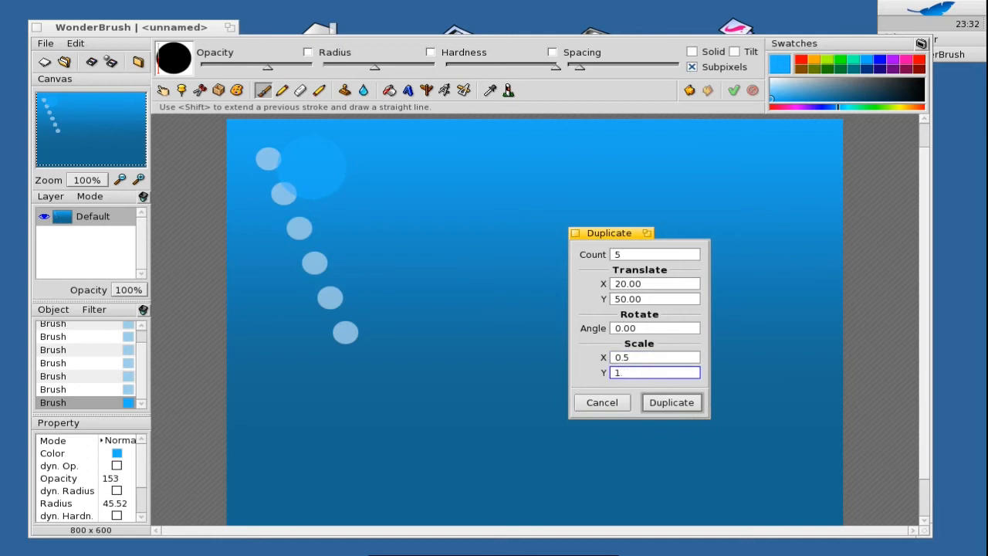
click(668, 402)
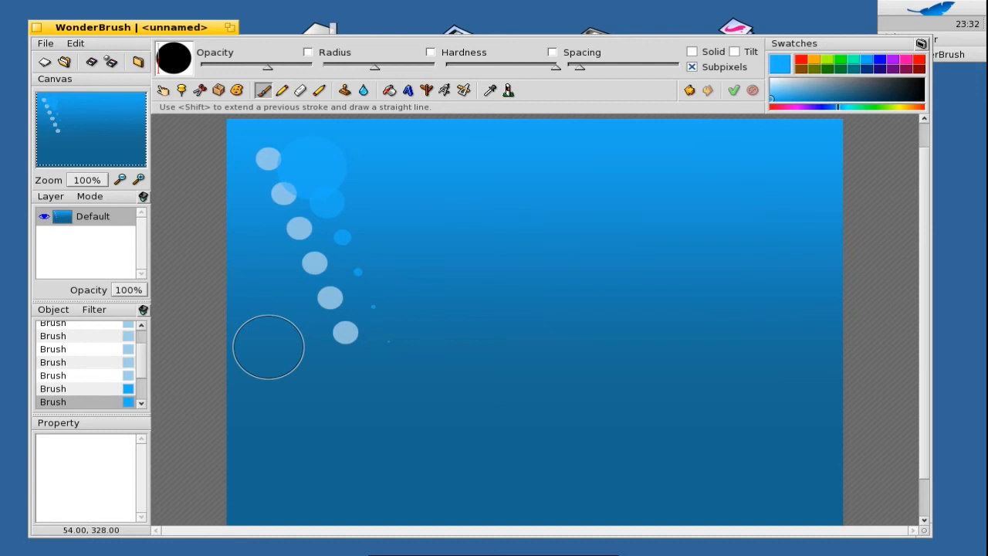
click(163, 90)
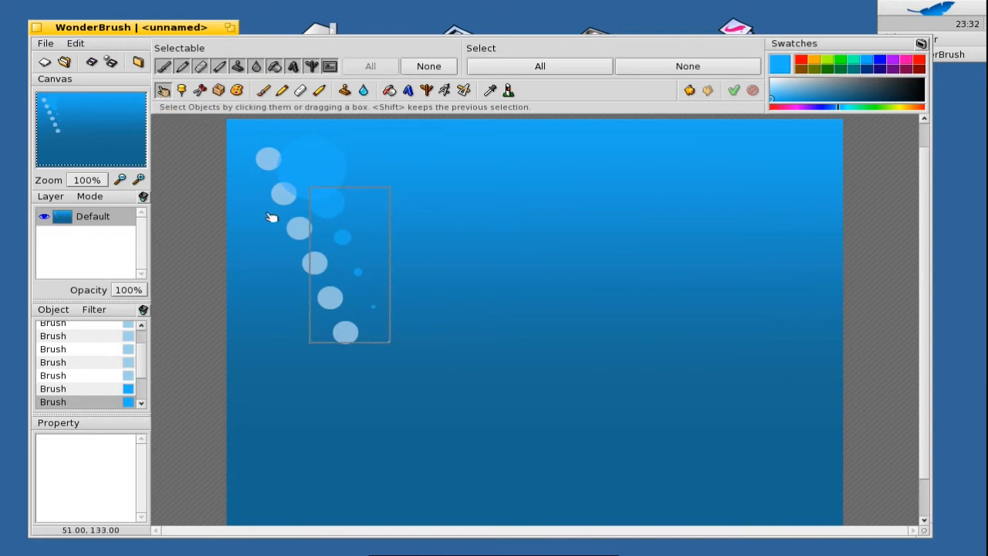
double_click(279, 204)
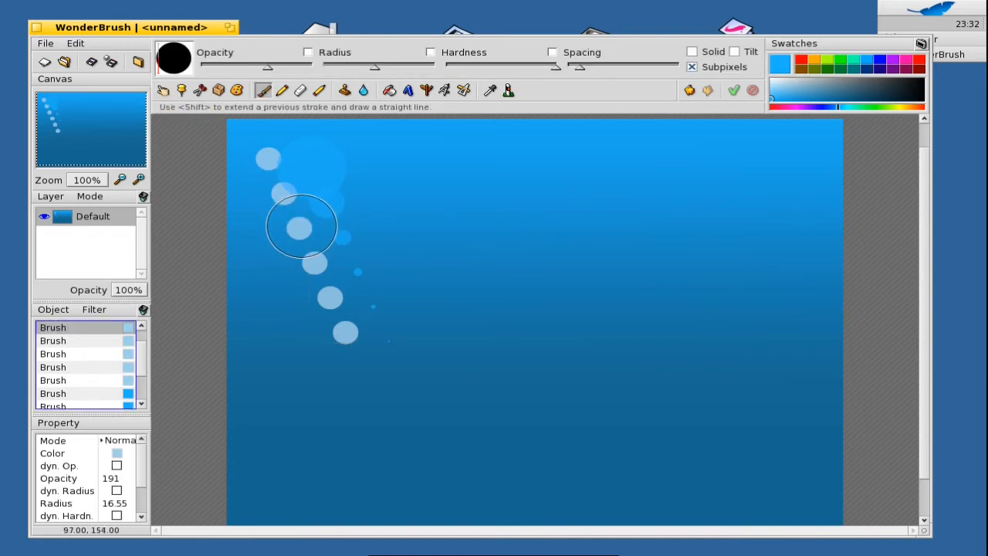
click(166, 92)
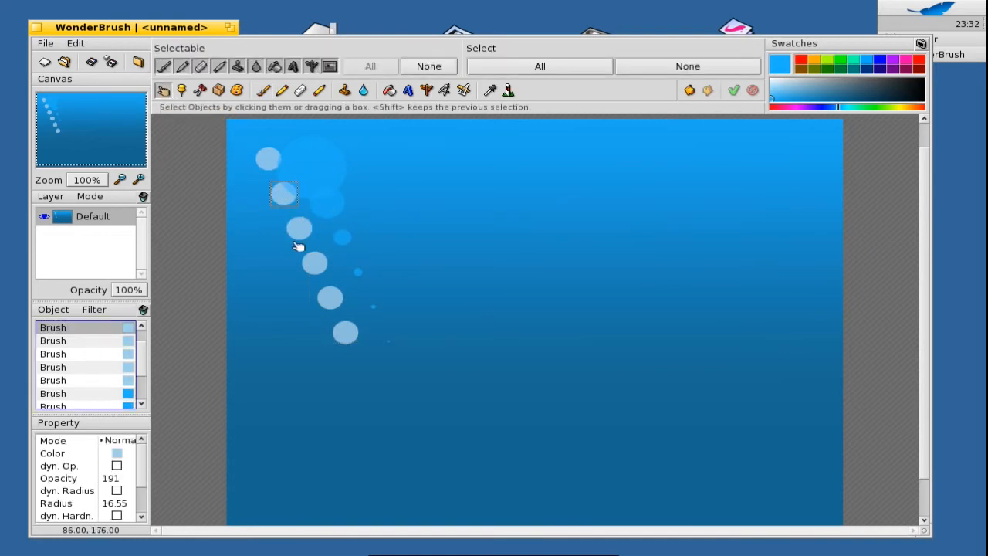
click(301, 233)
click(320, 226)
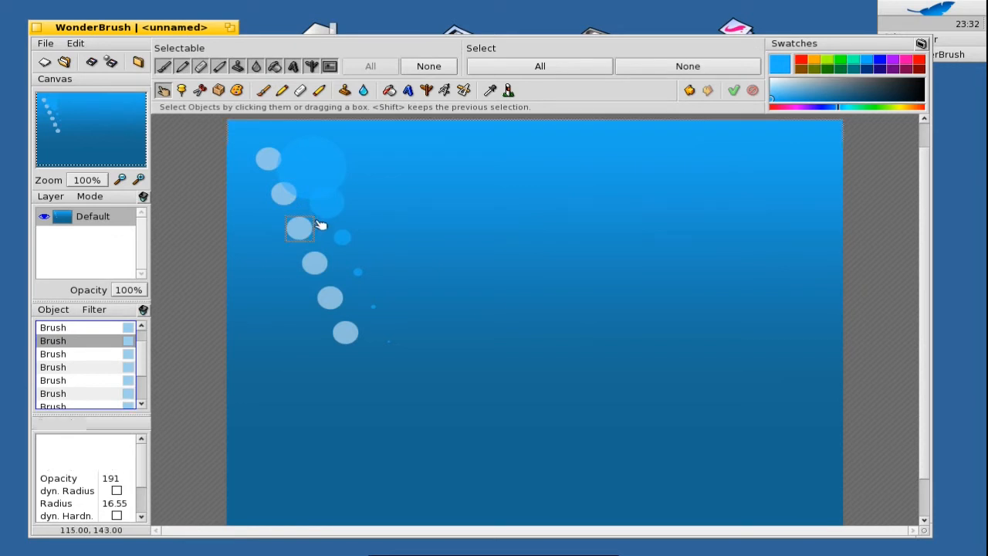
click(220, 92)
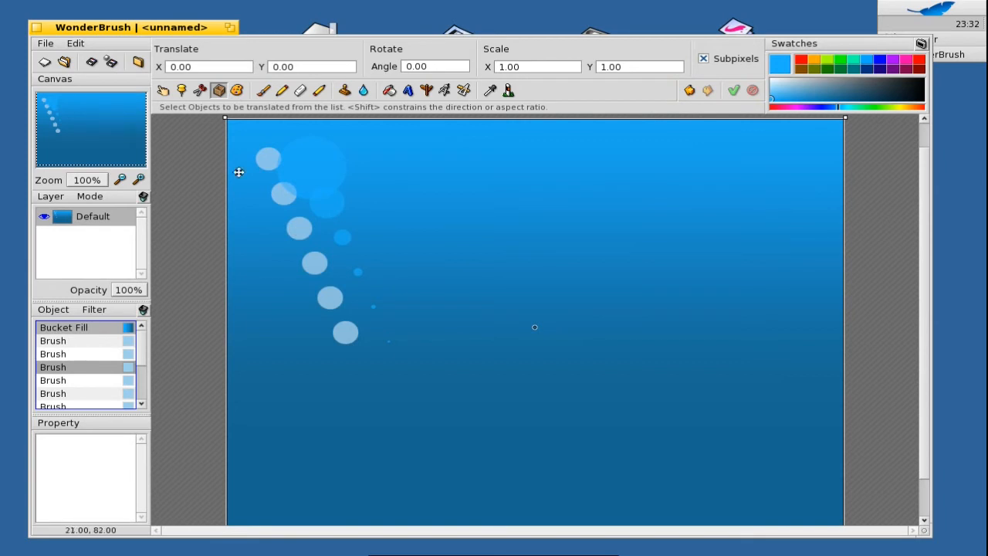
- Select only the third pale dot and move it by about 59 in X and -107 in Y, beside the large blue dot
click(163, 92)
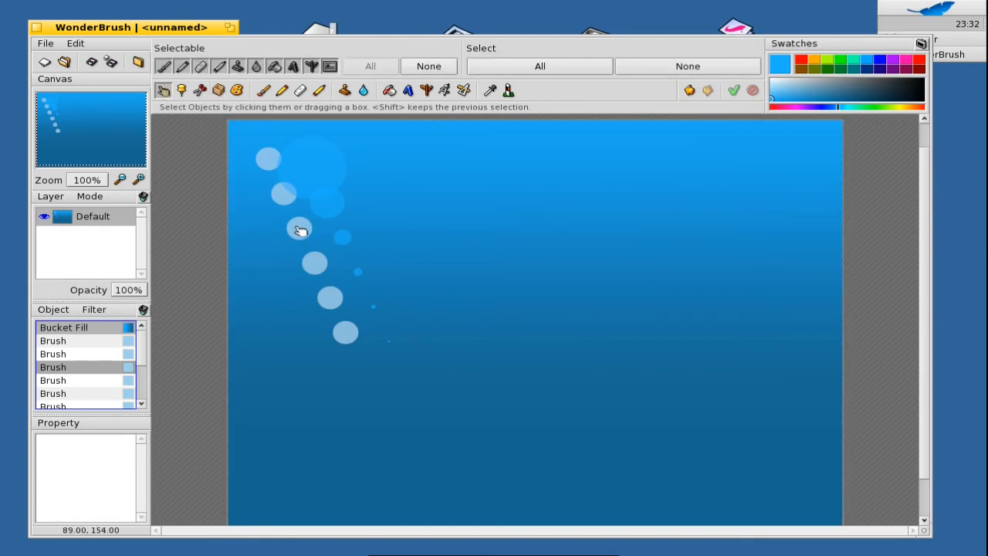
click(299, 229)
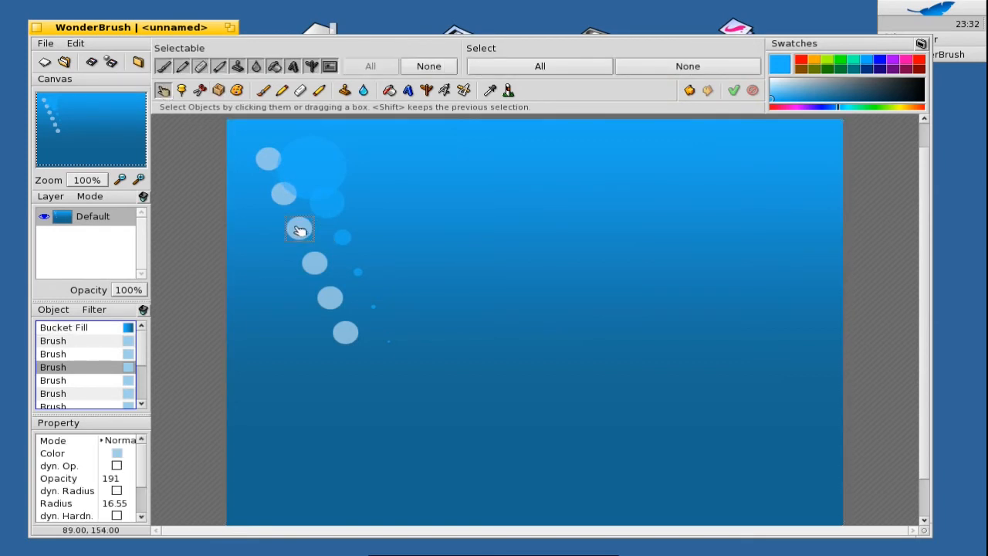
click(219, 91)
drag(304, 227, 351, 152)
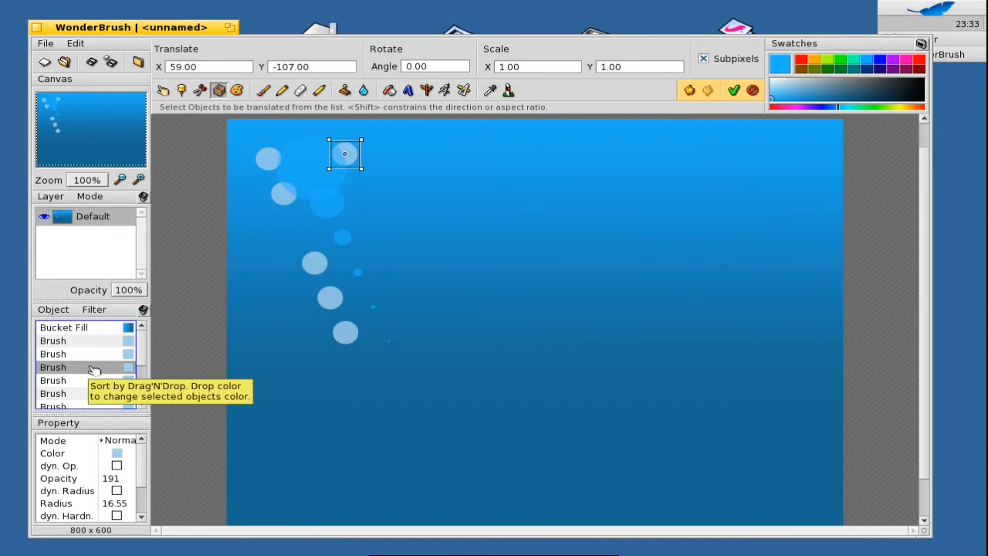
mouse_move(145, 356)
mouse_down()
mouse_move(146, 379)
mouse_move(145, 357)
mouse_up()
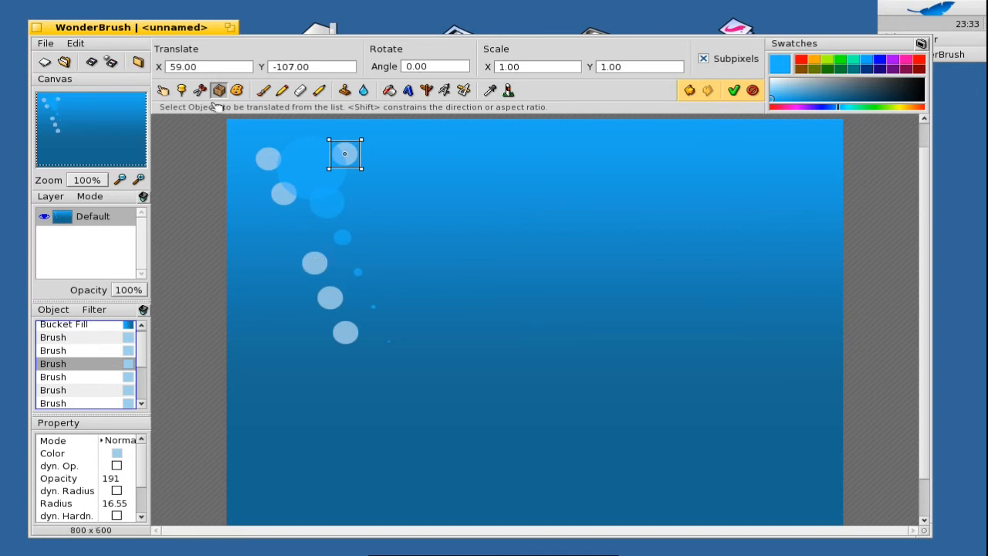
- Select the fourth pale dot and move it by about 43 in X and -90 in Y, beside the second blue dot
click(163, 91)
click(325, 270)
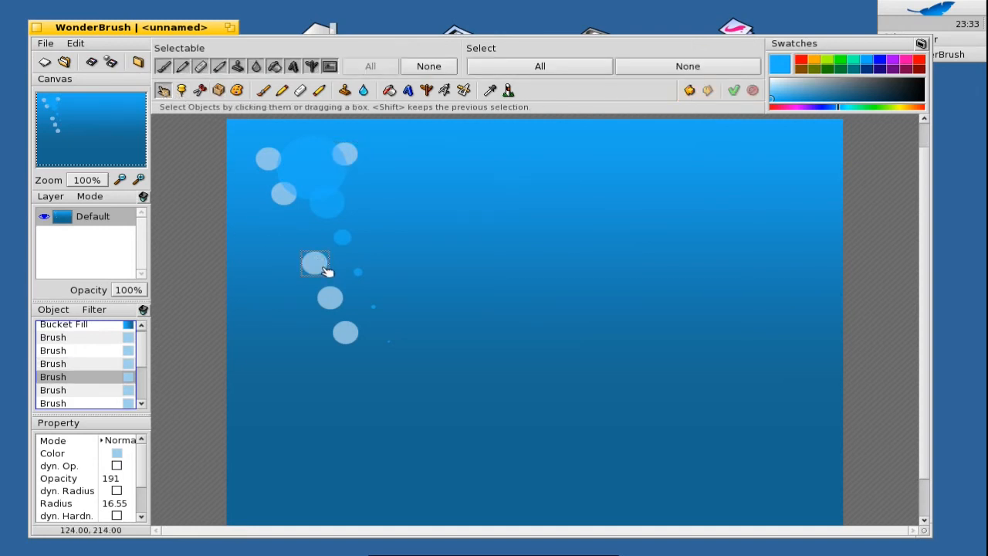
click(337, 229)
click(316, 274)
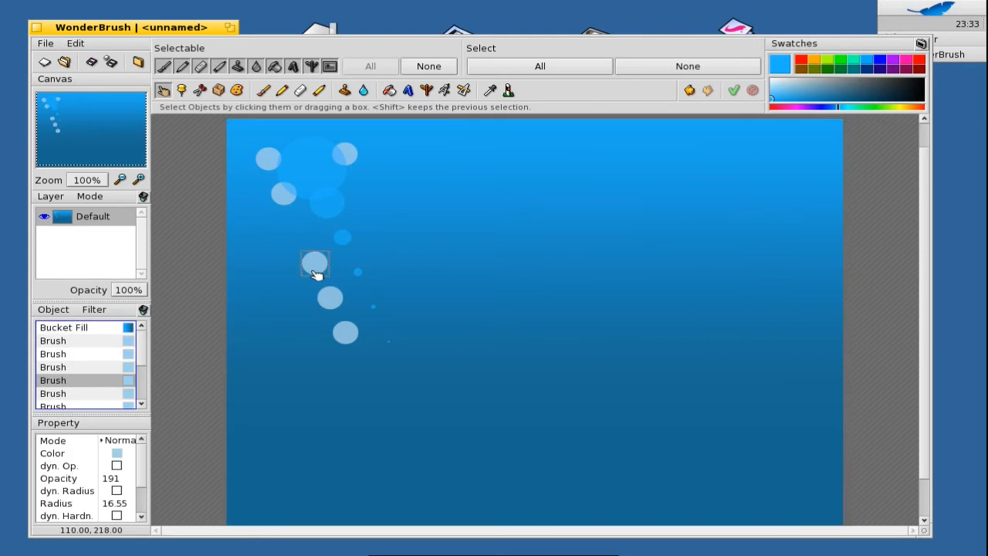
click(220, 91)
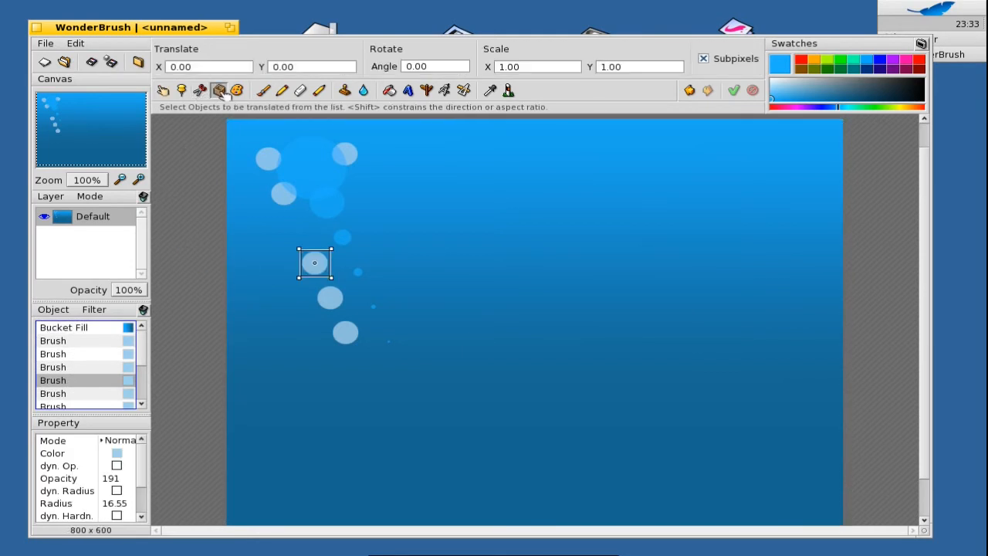
drag(315, 256, 351, 201)
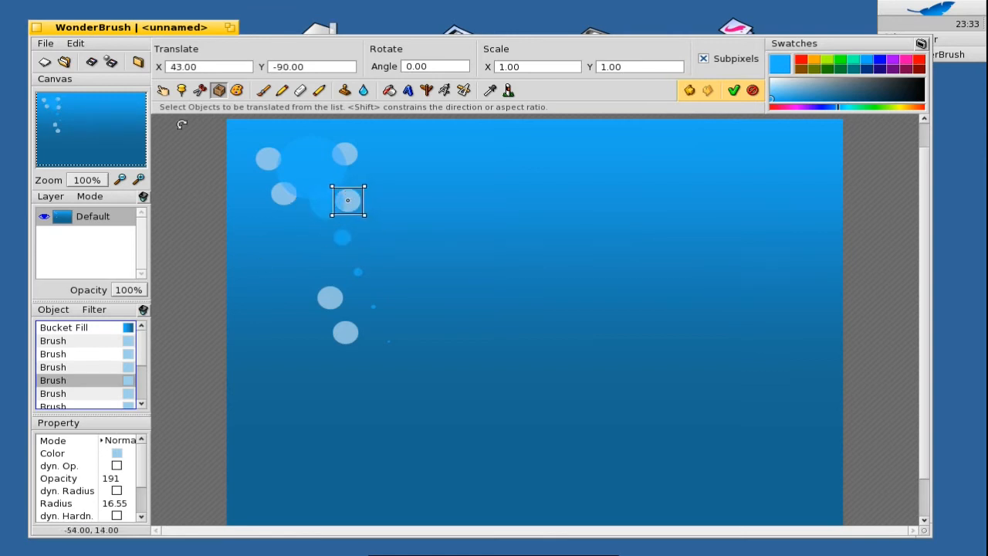
- Select the fifth pale dot and move it by about -15 in X and -107 in Y, just below the second blue dot
click(163, 91)
click(330, 300)
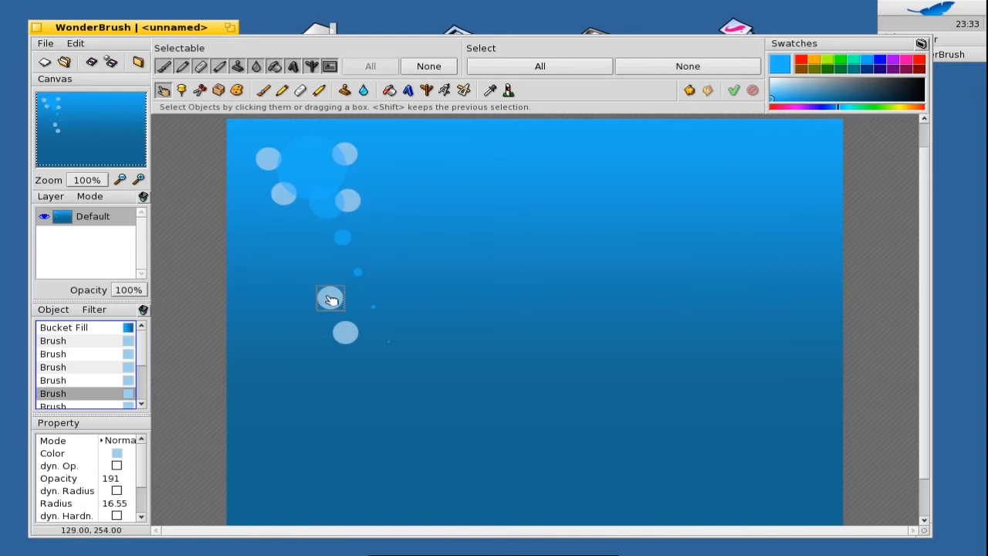
click(218, 90)
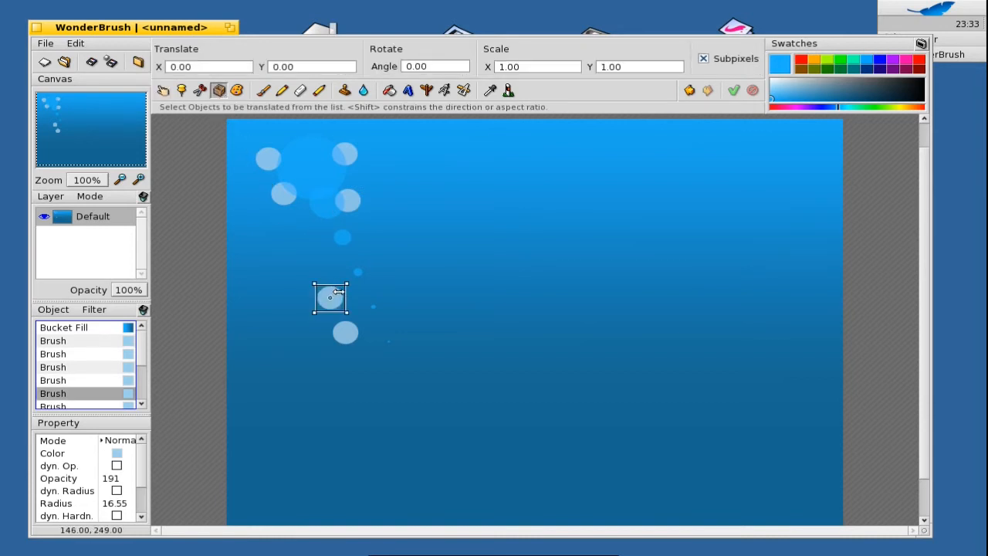
drag(337, 291, 320, 223)
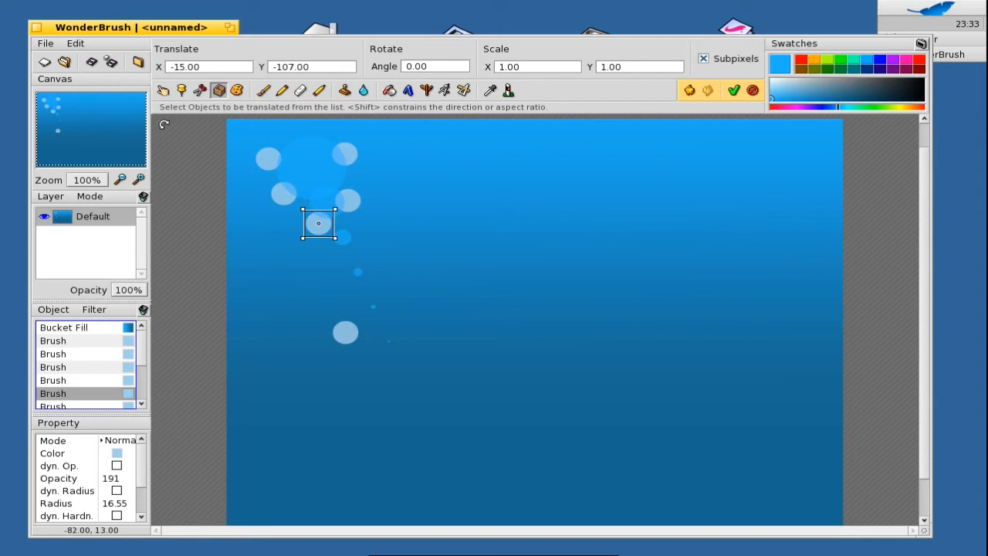
- Select the lowest pale dot and move it by about 54 in X and -241 in Y, outside the upper dot cluster
click(164, 91)
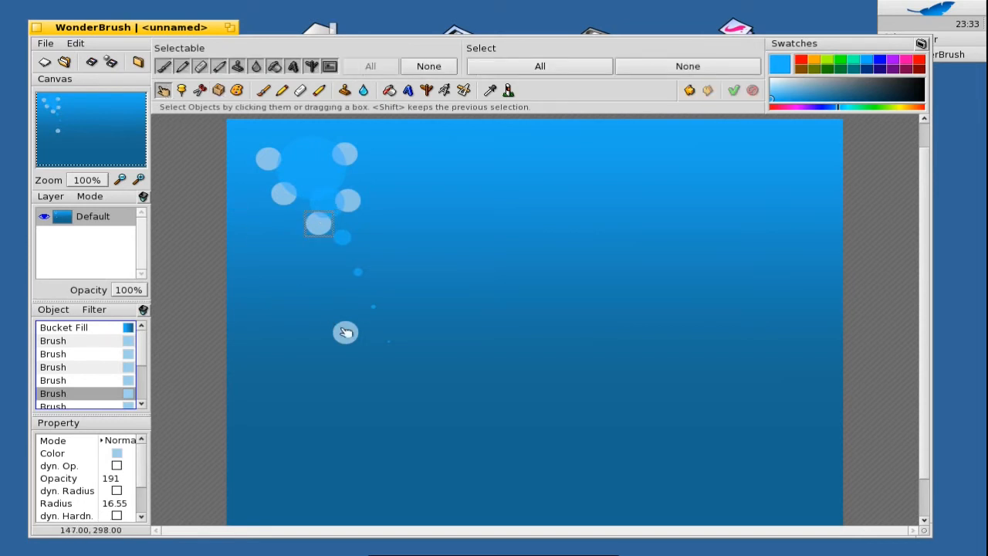
click(345, 332)
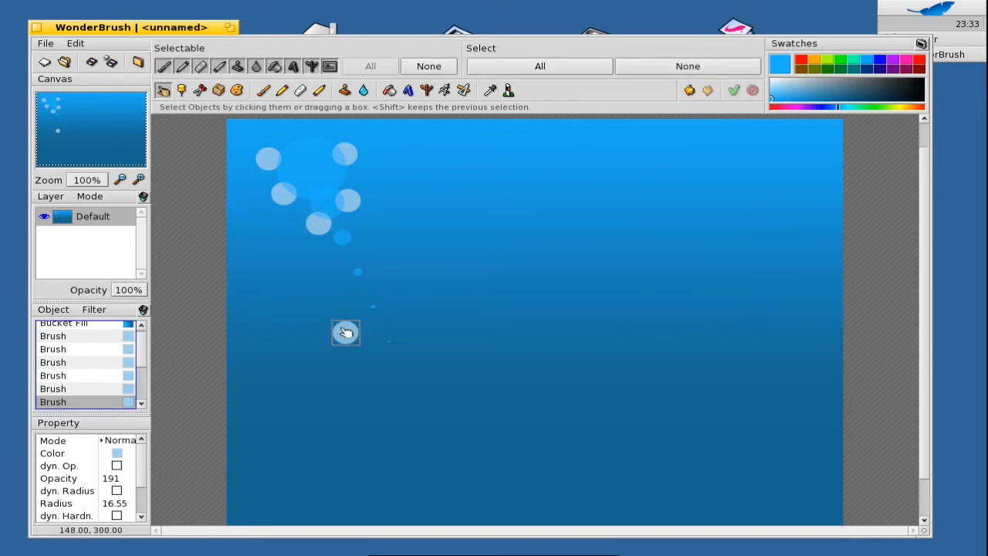
click(219, 91)
mouse_move(351, 338)
mouse_down()
mouse_move(389, 215)
mouse_move(361, 179)
mouse_move(372, 161)
mouse_move(365, 195)
mouse_move(394, 171)
mouse_up()
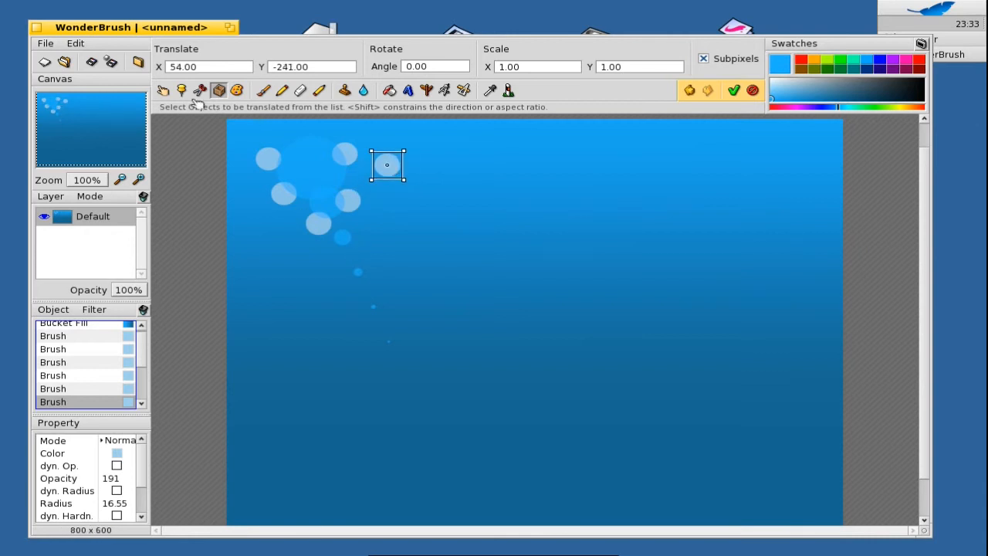
- Stretch the third bright blue dot to about 1.04 X scale and translate it about 45.5 in X and -89 in Y, overlapping the outermost pale dot
click(163, 90)
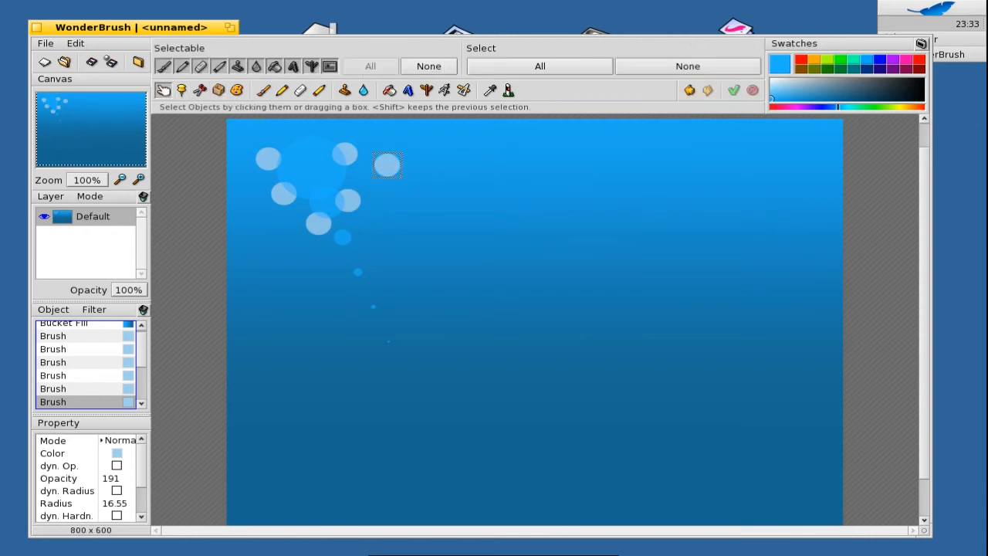
click(344, 242)
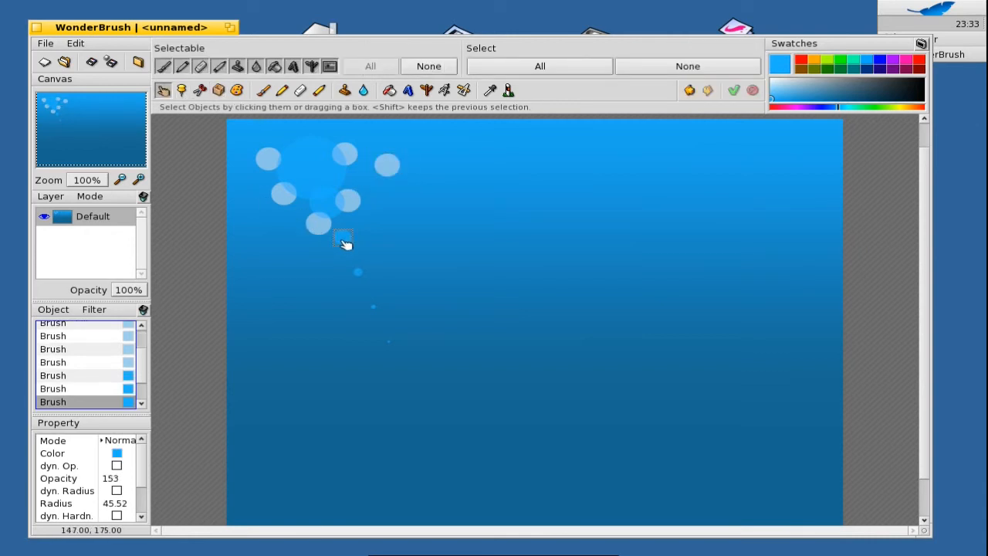
click(218, 91)
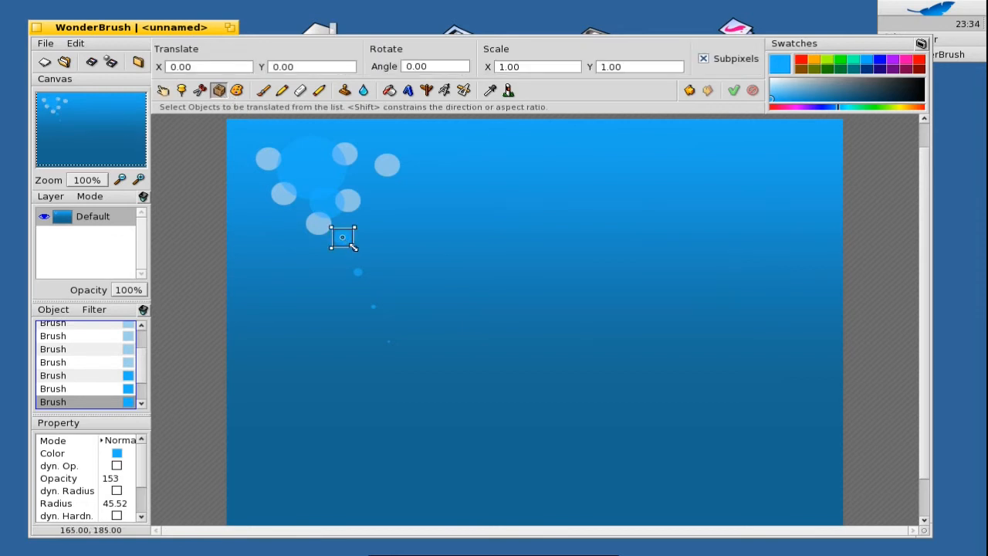
drag(352, 236, 353, 237)
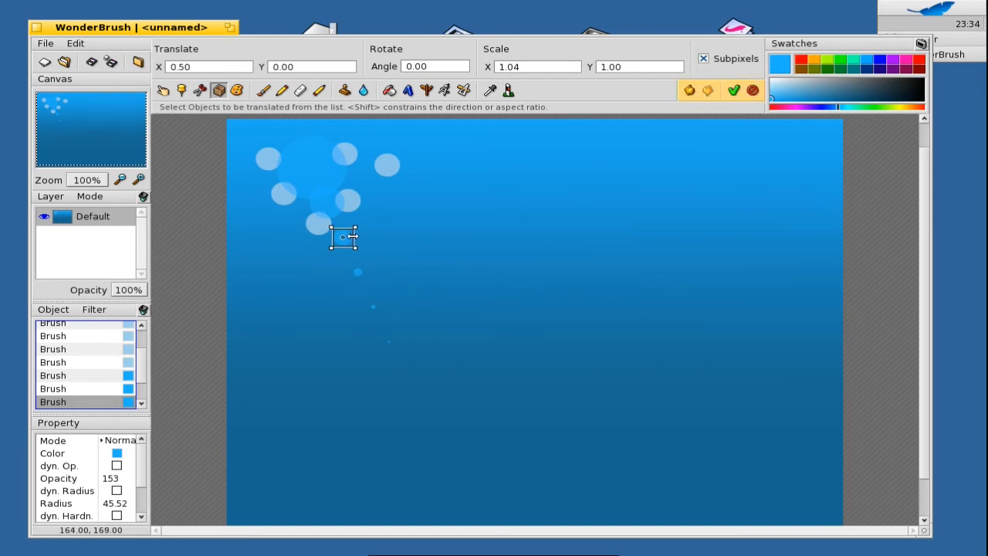
key(Up)
key(Up)
key(Up)
key(Up)
key(Up)
key(Up)
key(Up)
key(Up)
key(Up)
key(Up)
key(Up)
key(Up)
key(Up)
key(Up)
key(Up)
key(Up)
key(Up)
key(Up)
key(Up)
key(Up)
key(Up)
key(Up)
key(Up)
key(Up)
key(Up)
key(Up)
key(Up)
key(Up)
key(Up)
key(Up)
key(Up)
key(Up)
key(Up)
key(Up)
key(Up)
key(Up)
key(Up)
key(Up)
key(Up)
key(Up)
key(Up)
key(Right)
key(Right)
key(Right)
key(Right)
key(Right)
key(Right)
key(Right)
key(Right)
key(Right)
key(Right)
key(Right)
key(Right)
key(Right)
key(Right)
key(Right)
key(Right)
key(Right)
key(Right)
key(Right)
key(Right)
key(Right)
key(Right)
key(Right)
key(Right)
key(Right)
key(Right)
key(Right)
key(Right)
key(Right)
key(Right)
key(Right)
key(Right)
key(Right)
key(Right)
key(Right)
key(Right)
key(Right)
key(Right)
key(Up)
key(Up)
key(Up)
key(Up)
key(Up)
key(Up)
key(Up)
key(Up)
key(Up)
key(Up)
key(Up)
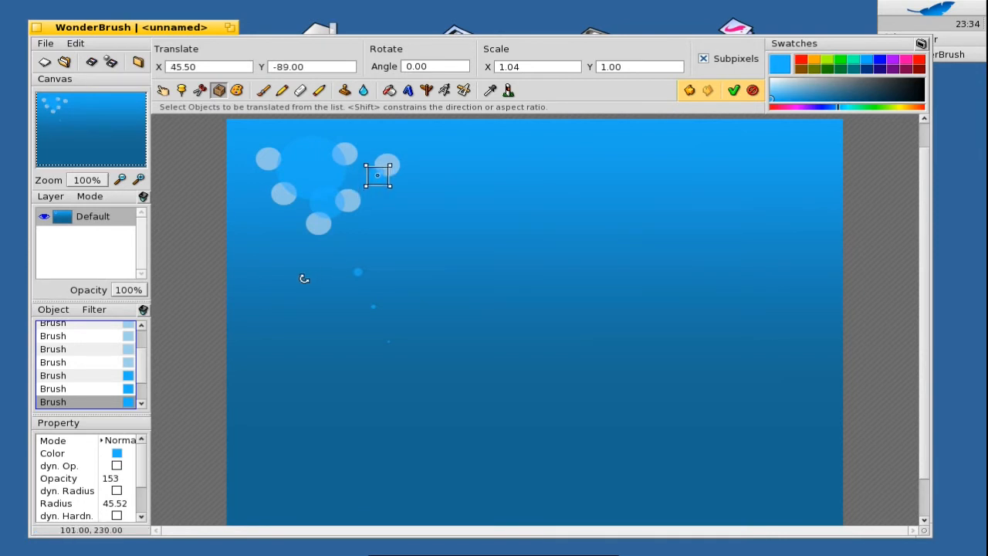
- Select the fourth bright blue dot and move it by -116 in Y so it overlaps the nearest pale dot of the cluster
click(163, 91)
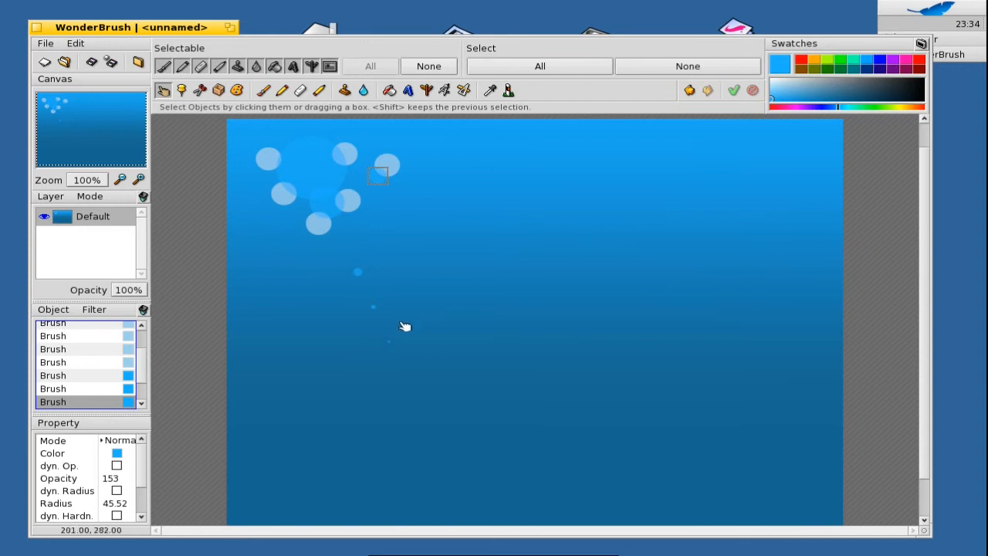
click(356, 277)
click(219, 90)
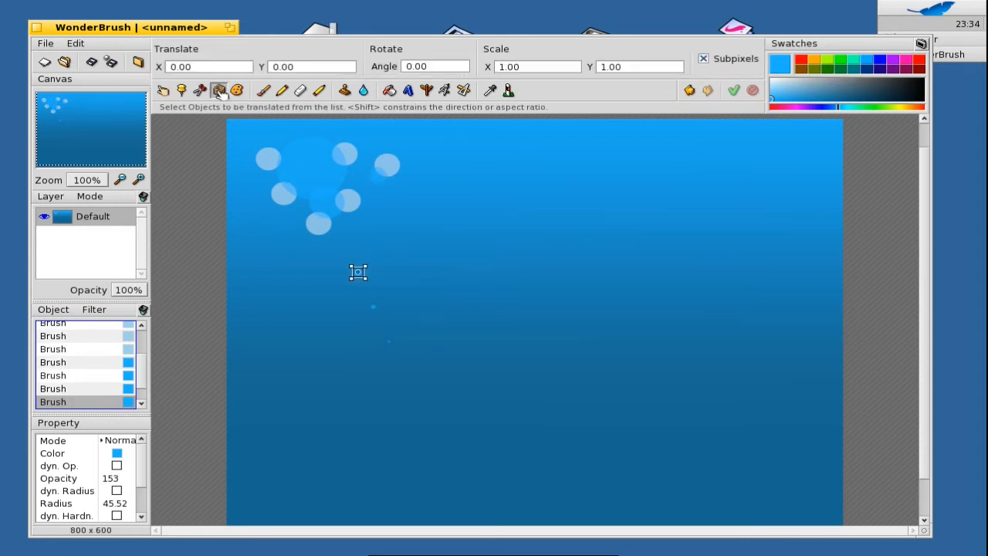
key(Up)
key(Up)
key(Up)
key(Up)
key(Up)
key(Up)
key(Up)
key(Up)
key(Up)
key(Up)
key(Up)
key(Up)
key(Up)
key(Up)
key(Up)
key(Up)
key(Up)
key(Up)
key(Up)
key(Up)
key(Up)
key(Up)
key(Up)
key(Up)
key(Up)
key(Up)
key(Up)
key(Up)
key(Up)
key(Up)
key(Up)
key(Up)
key(Up)
key(Up)
key(Up)
key(Up)
key(Up)
key(Up)
key(Up)
key(Up)
key(Up)
key(Up)
key(Up)
key(Up)
key(Up)
key(Up)
key(Up)
key(Up)
key(Up)
key(Up)
key(Up)
key(Up)
key(Up)
key(Up)
key(Up)
key(Up)
key(Up)
key(Up)
key(Up)
key(Up)
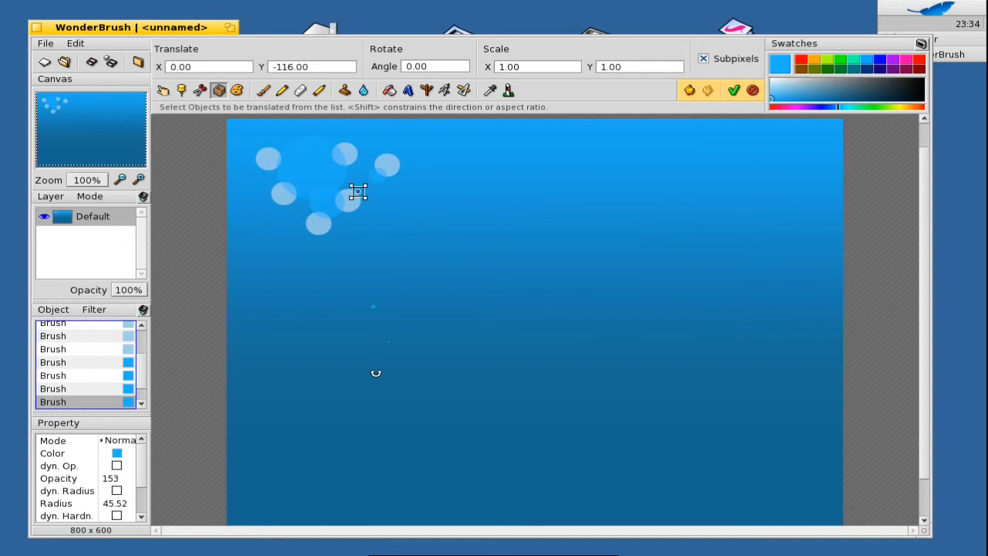
- Delete the two tiny leftover bright blue dots below the dot cluster
click(163, 90)
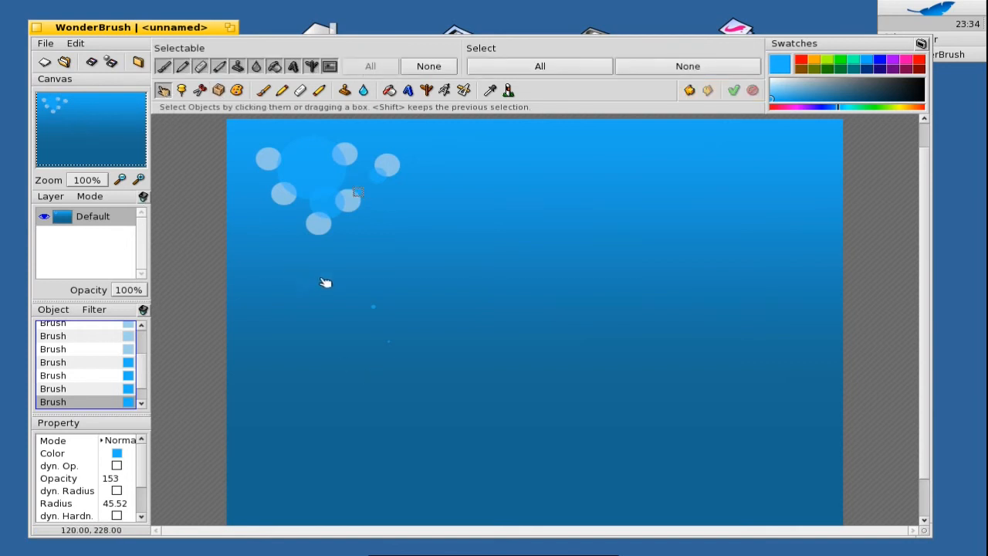
click(380, 322)
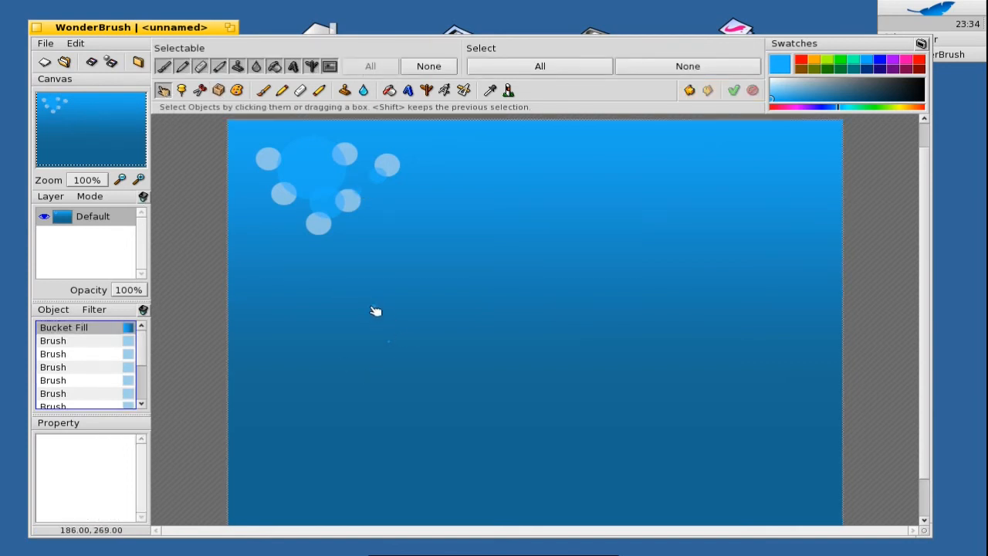
click(373, 308)
click(387, 336)
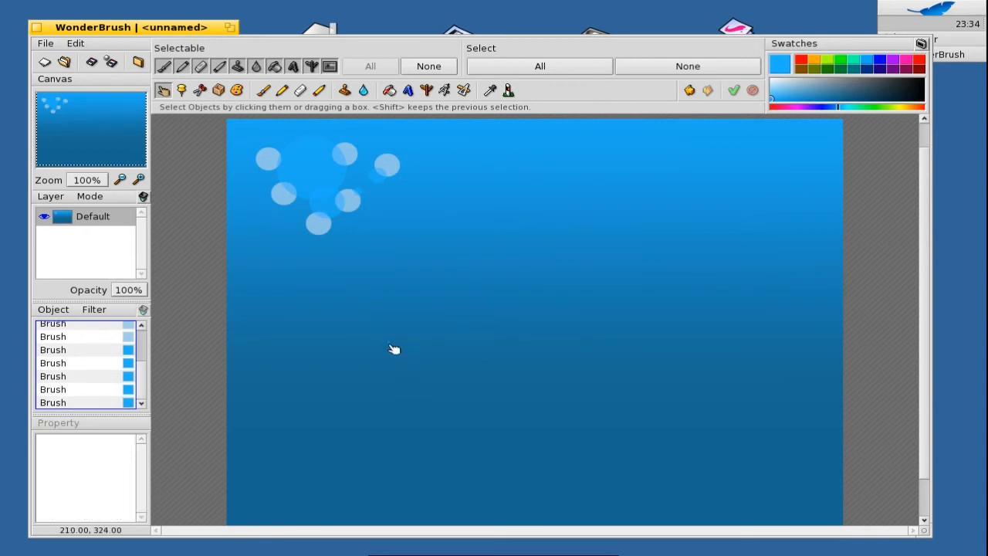
click(393, 346)
click(398, 358)
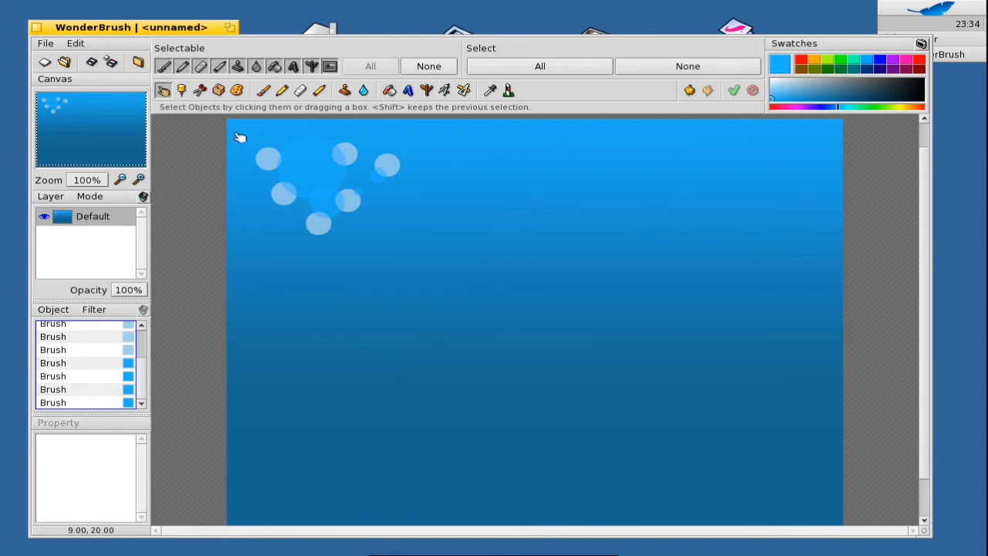
- Select all pale and bright blue brush dots of the upper cluster, leaving the bucket fill background out of the selection
click(442, 255)
click(312, 179)
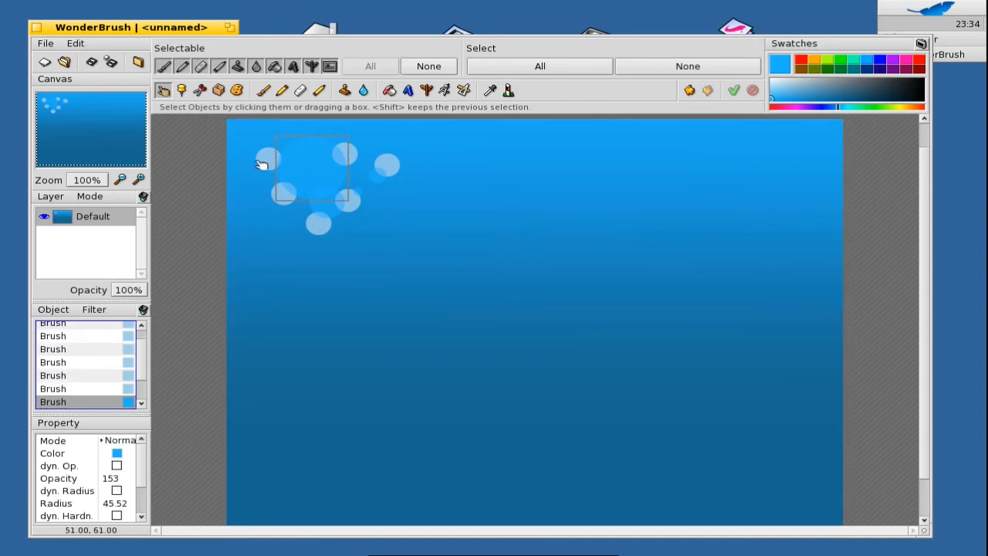
click(229, 153)
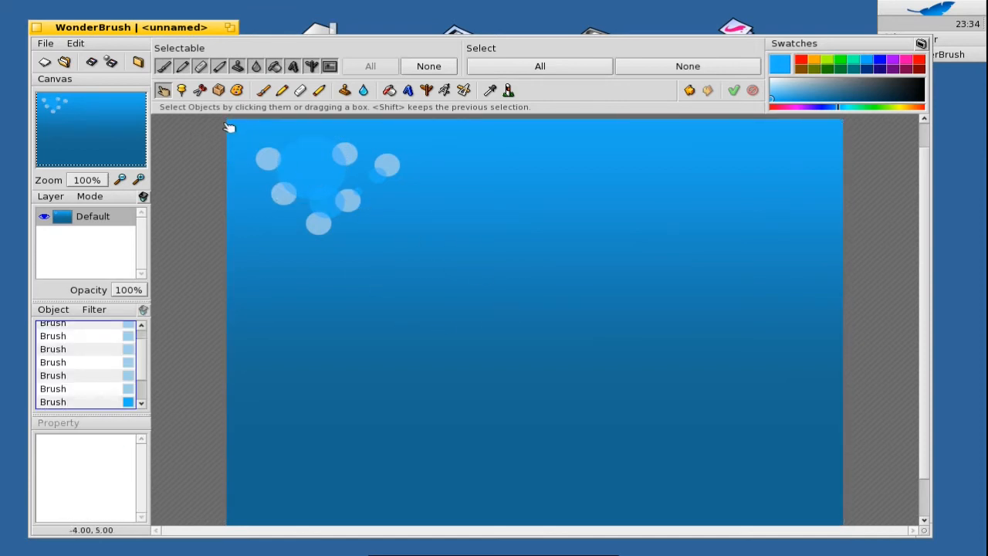
click(269, 159)
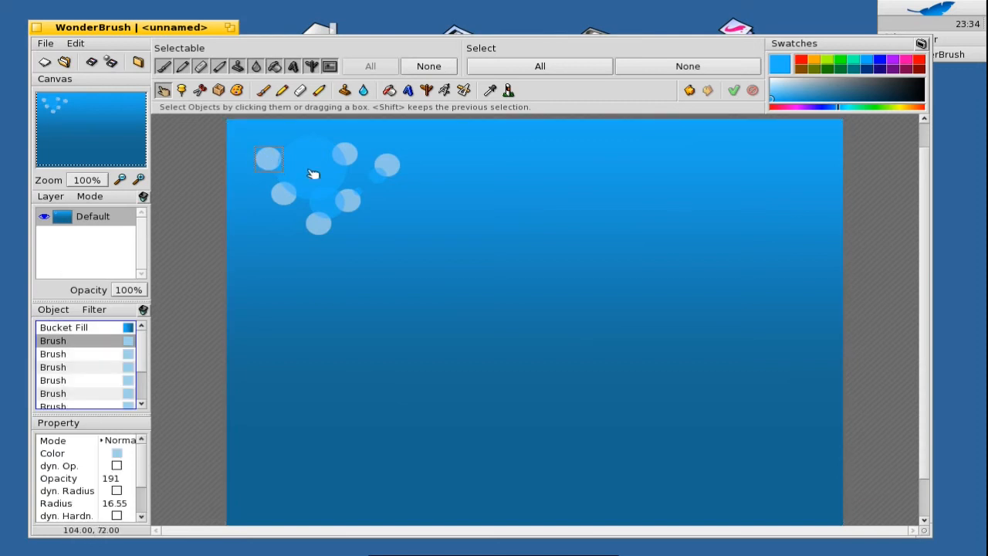
click(313, 174)
shift+click(351, 158)
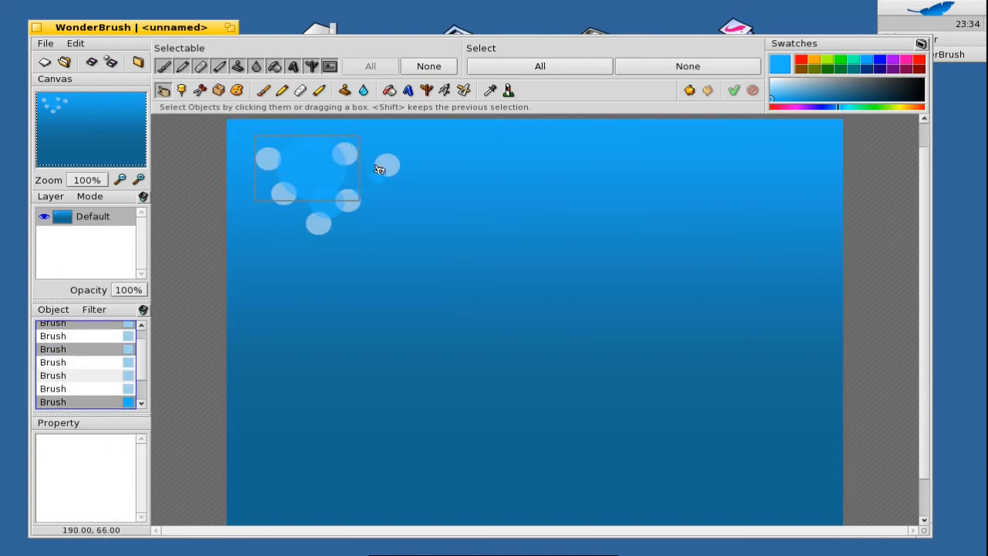
shift+click(388, 166)
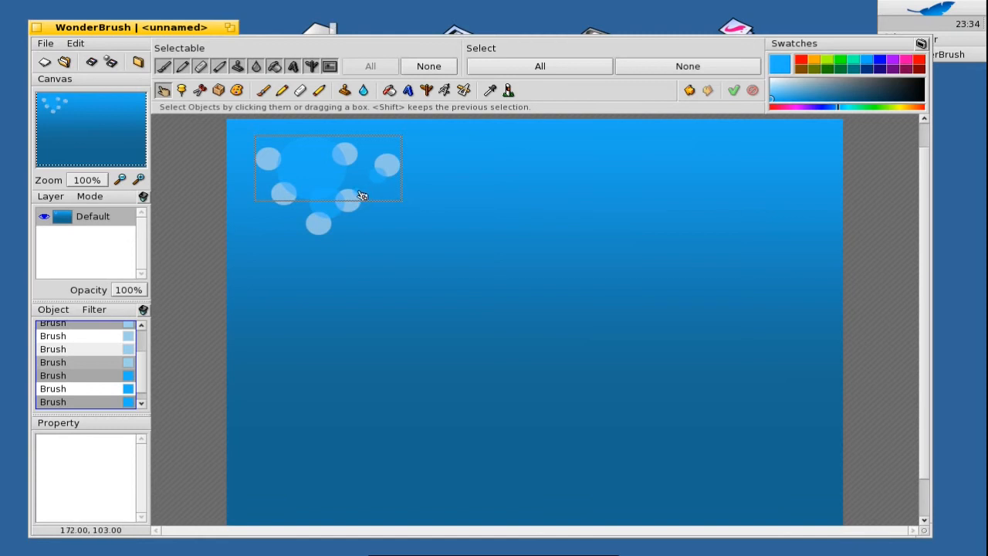
shift+click(320, 222)
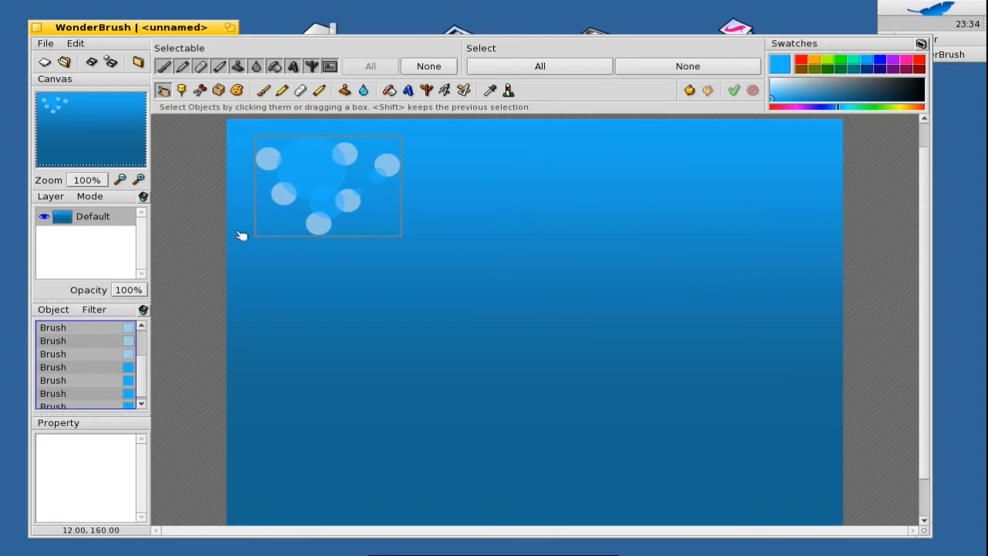
scroll(145, 379, up, 3)
scroll(145, 357, up, 1)
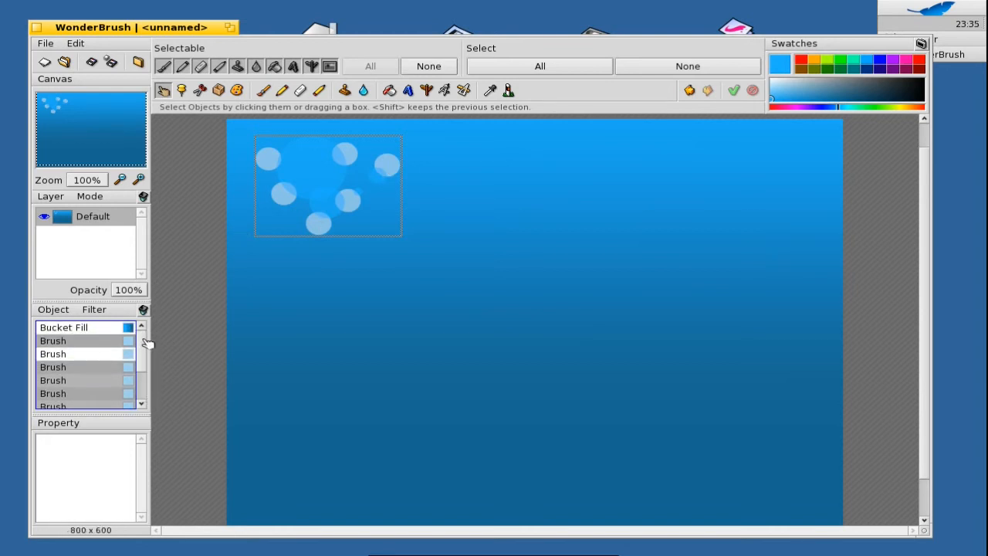
shift+click(99, 355)
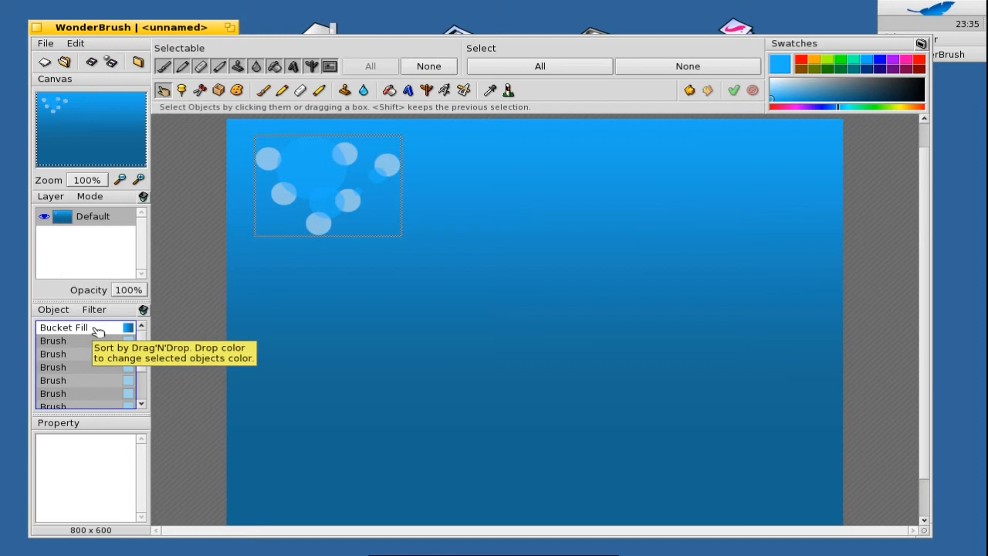
- Duplicate the selected dot cluster once, translated 20 in X and 0 in Y, with X and Y scale at 1.00
click(58, 310)
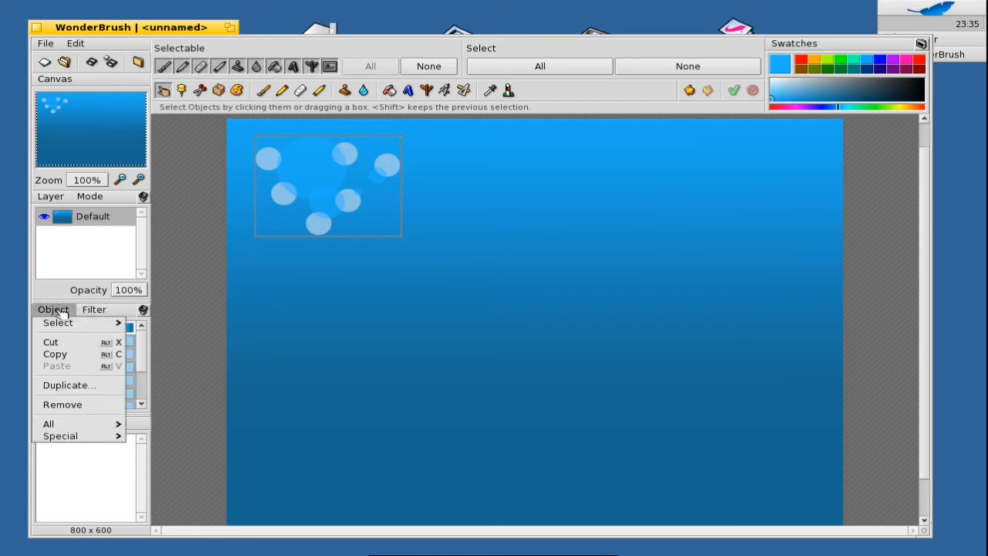
click(94, 386)
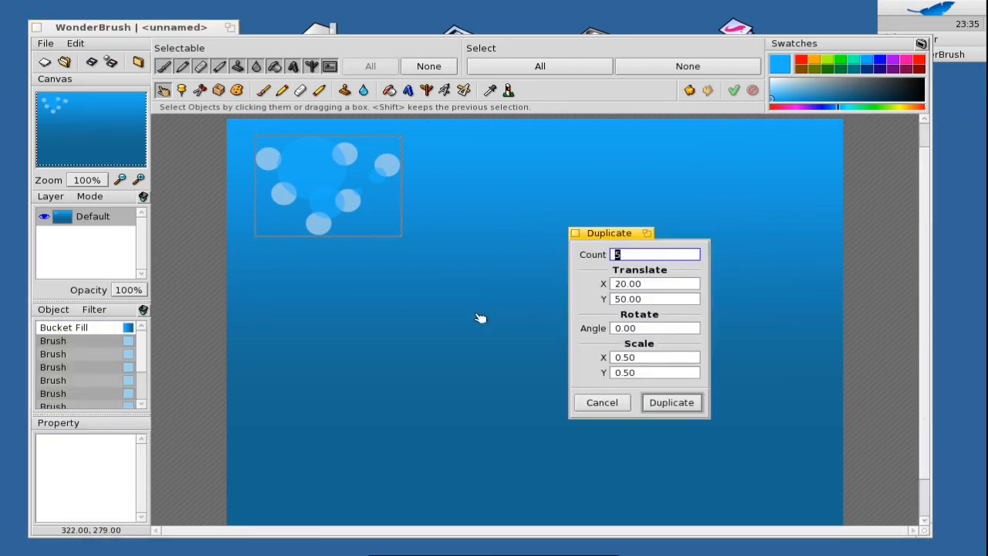
text(1)
key(Tab)
click(639, 283)
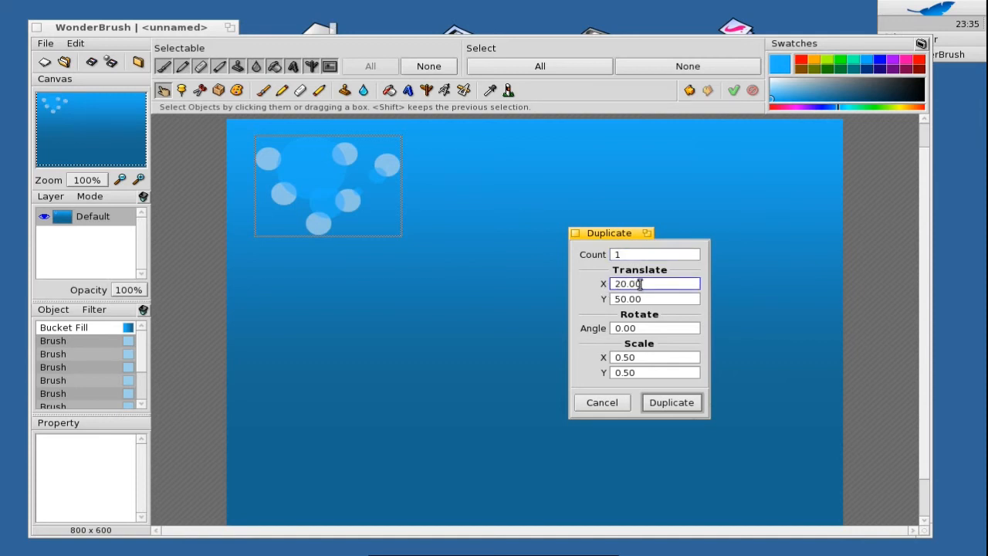
drag(644, 283, 580, 287)
key(Tab)
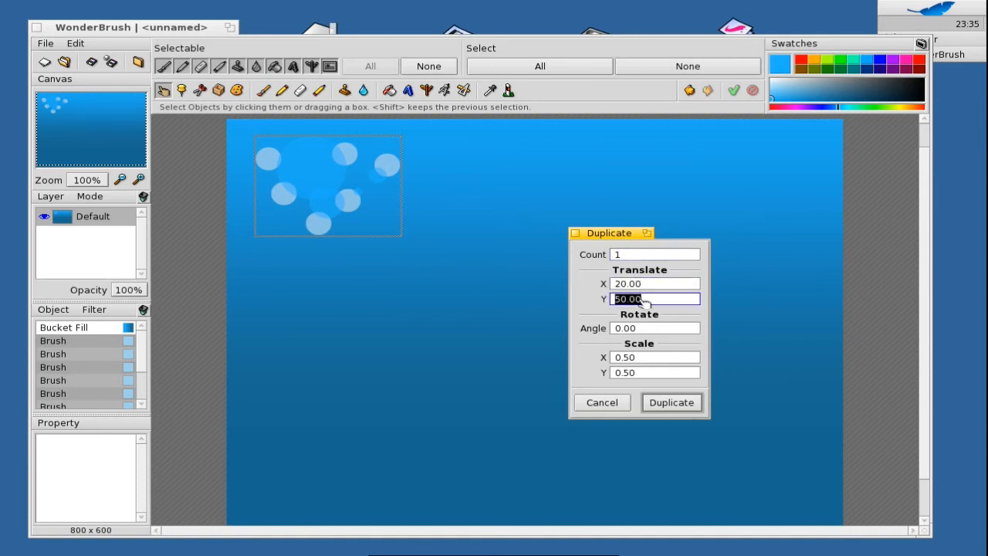
key(BackSpace)
click(650, 284)
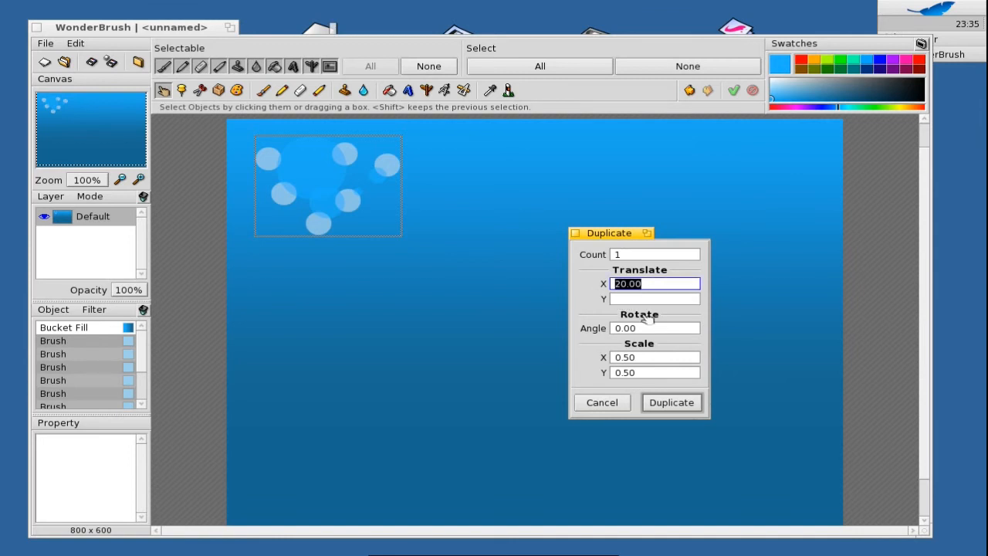
click(635, 299)
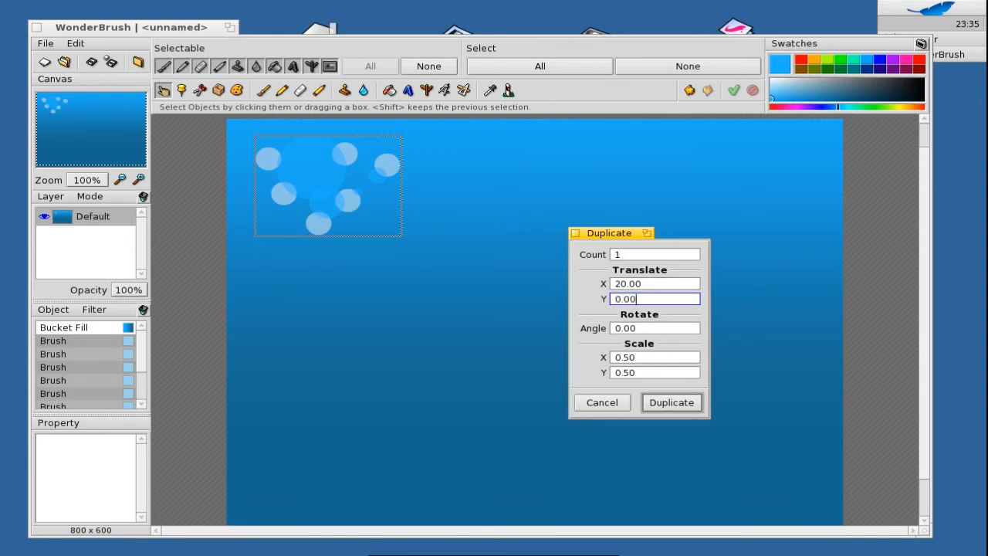
click(643, 357)
text(0)
click(646, 373)
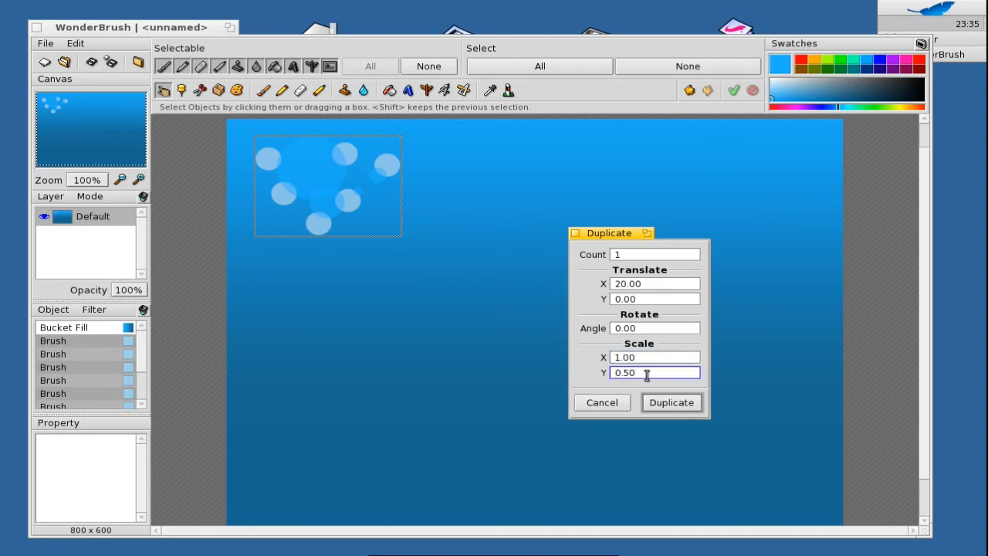
text(1.0)
click(673, 403)
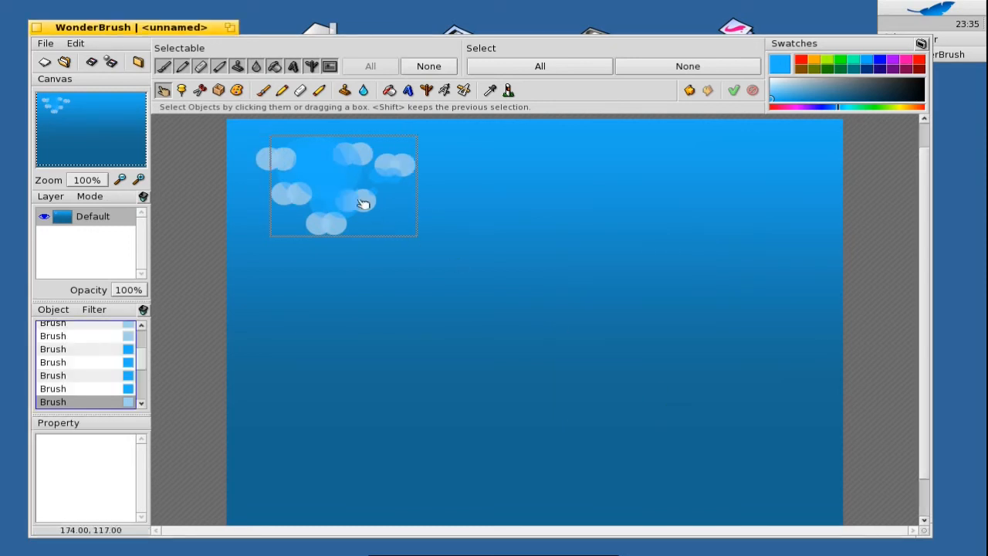
- Move the duplicated cluster by about 477 in X and 4 in Y to the canvas's opposite upper corner and rotate it 180 degrees
click(218, 91)
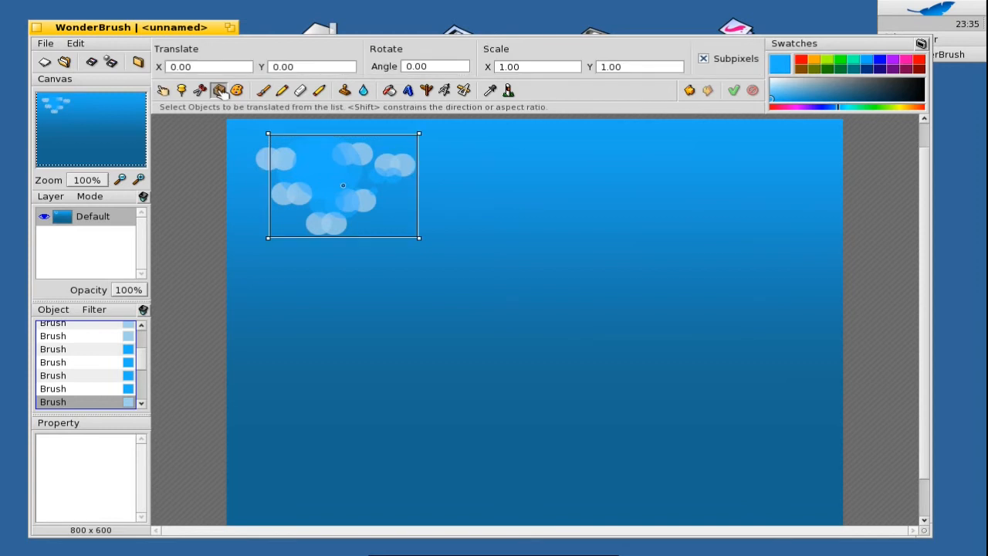
mouse_move(318, 162)
mouse_down()
mouse_move(386, 185)
mouse_move(686, 167)
mouse_up()
click(447, 65)
text(180)
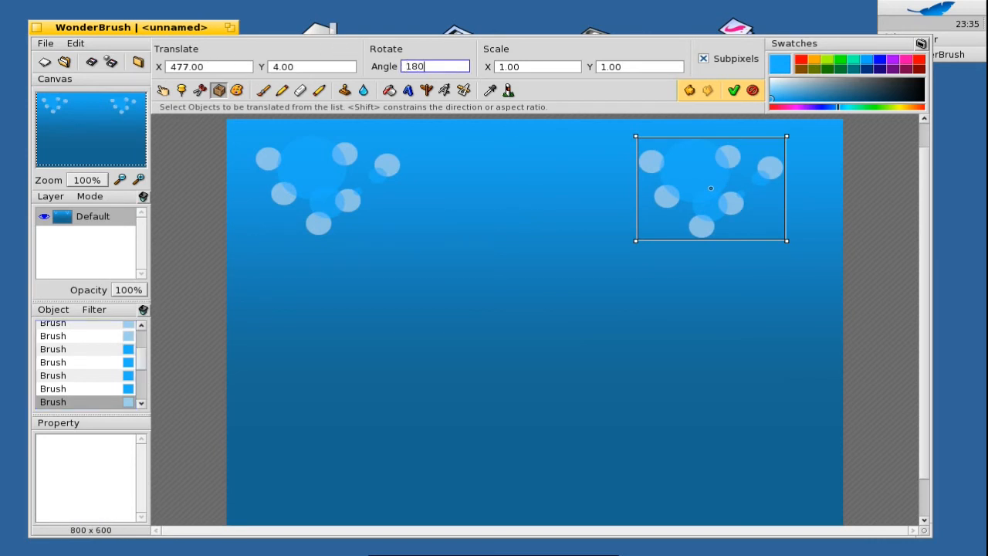
key(Return)
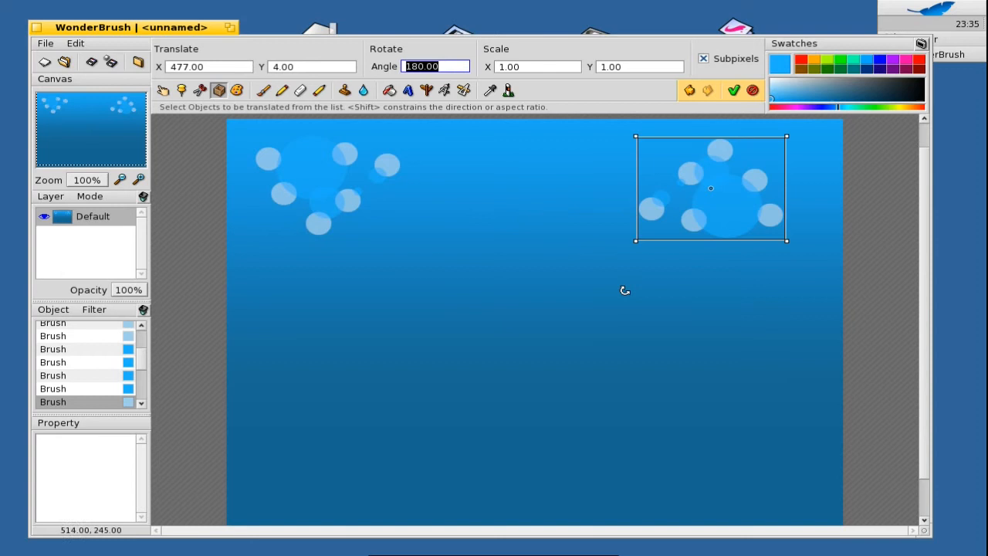
- Move the rotated cluster into the canvas's lower right corner, at about 534 in X and 413 in Y, and deselect it
drag(725, 209, 765, 490)
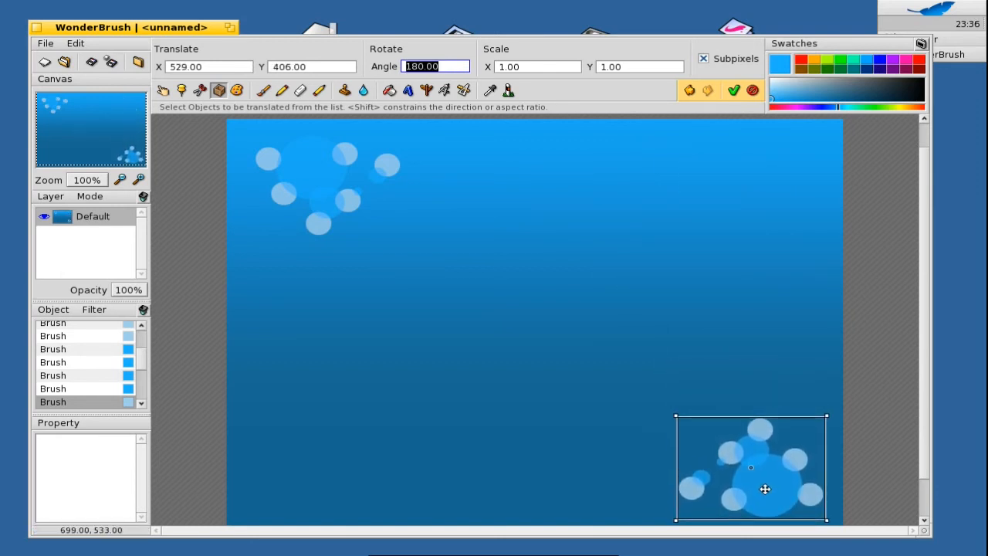
drag(926, 478, 935, 510)
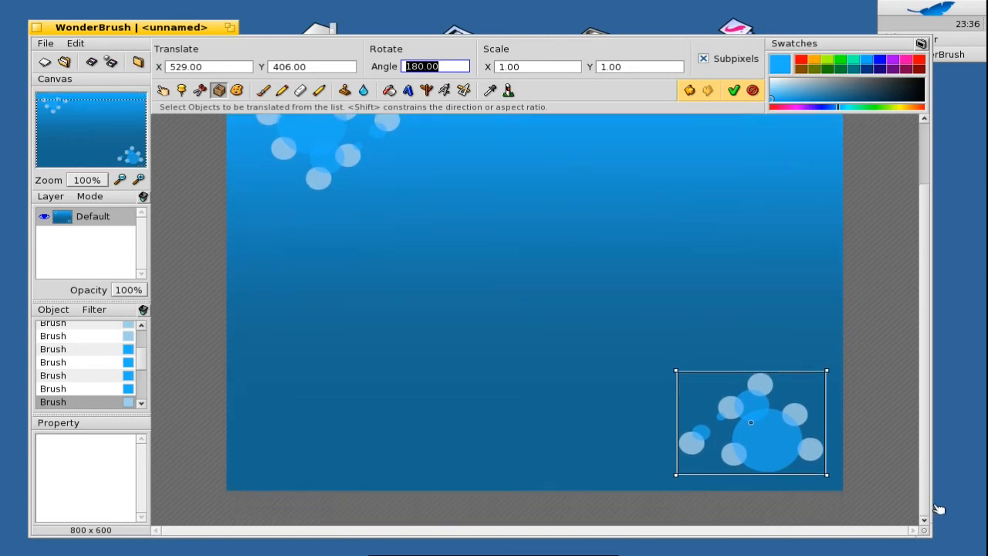
drag(766, 440, 771, 446)
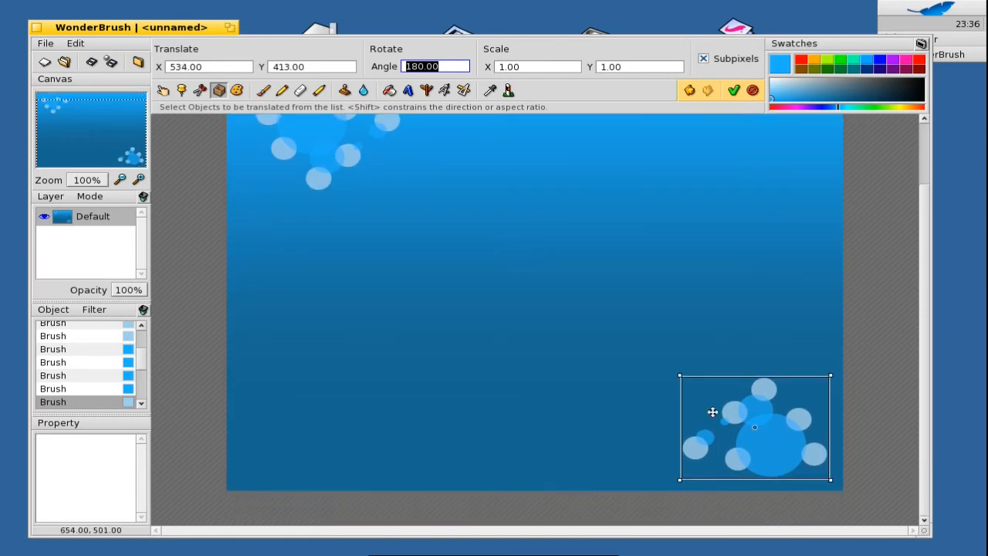
click(164, 90)
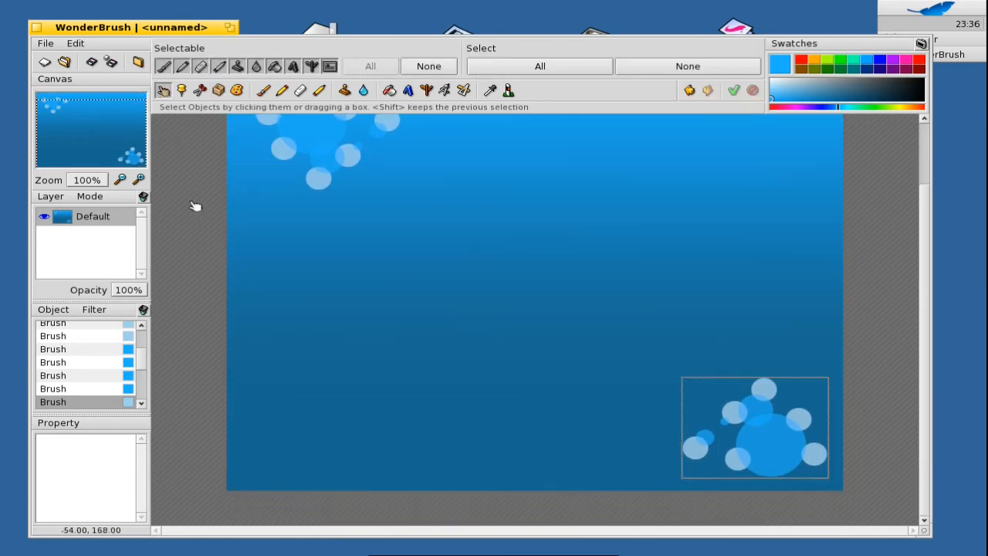
click(293, 247)
drag(930, 474, 934, 445)
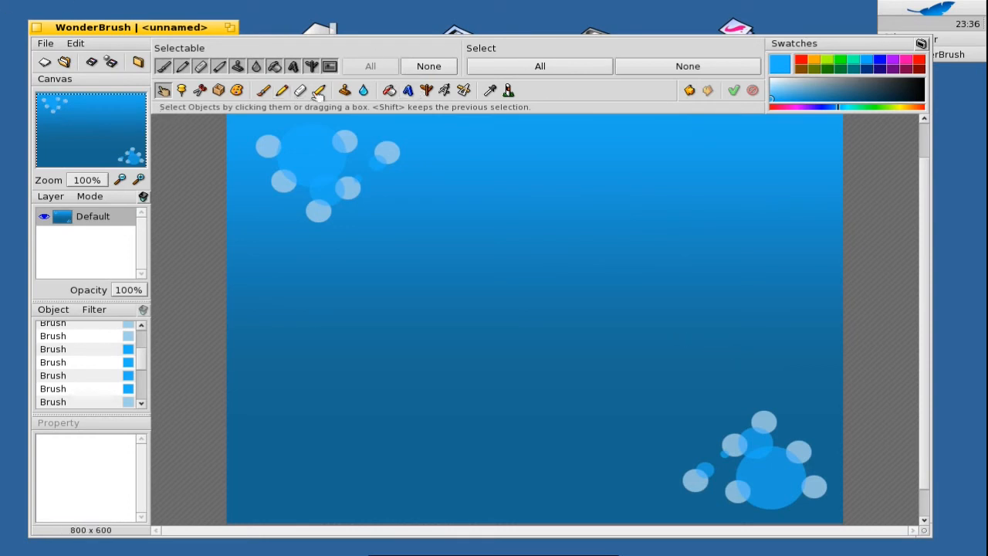
- Set up the Brush tool with a much larger radius, a very pale blue colour and nearly full opacity
click(264, 90)
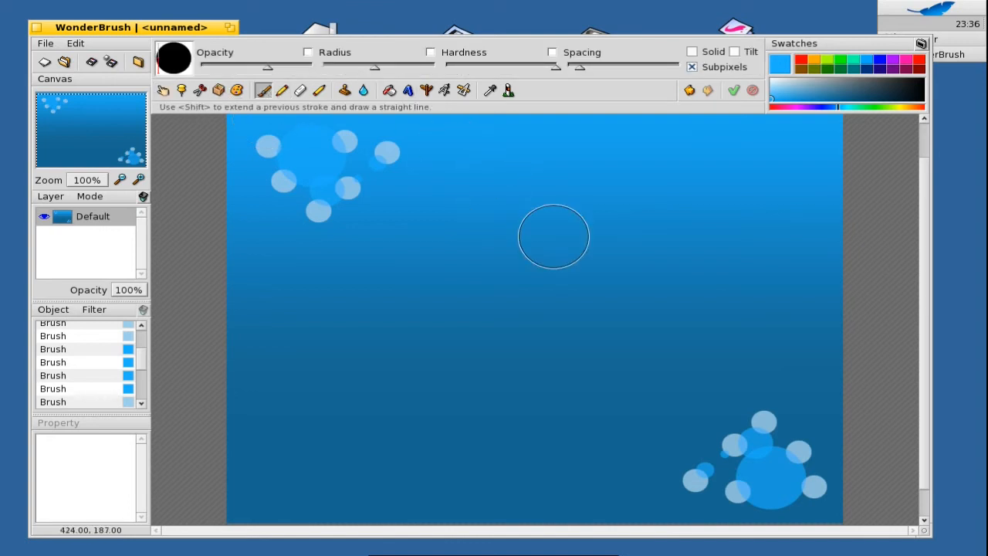
drag(378, 70, 445, 71)
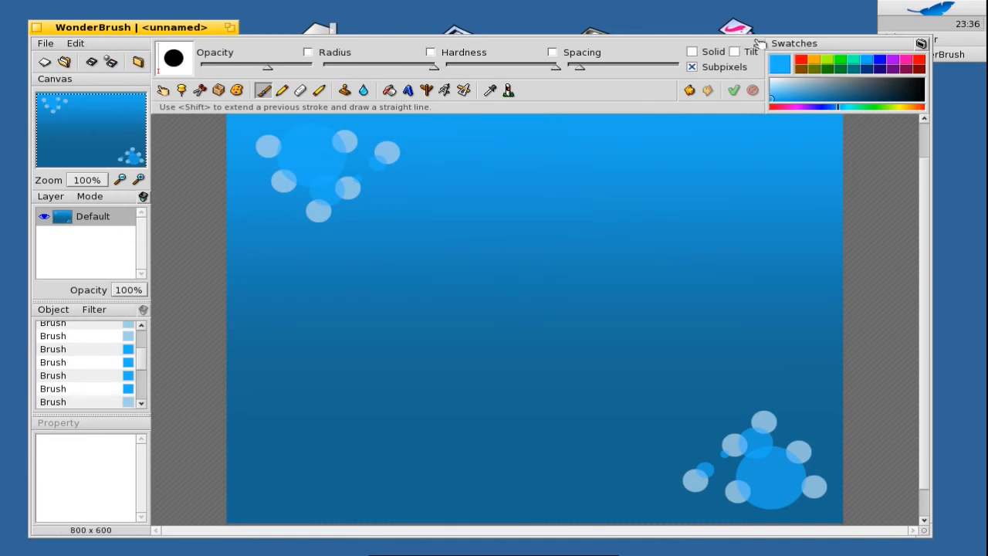
click(784, 87)
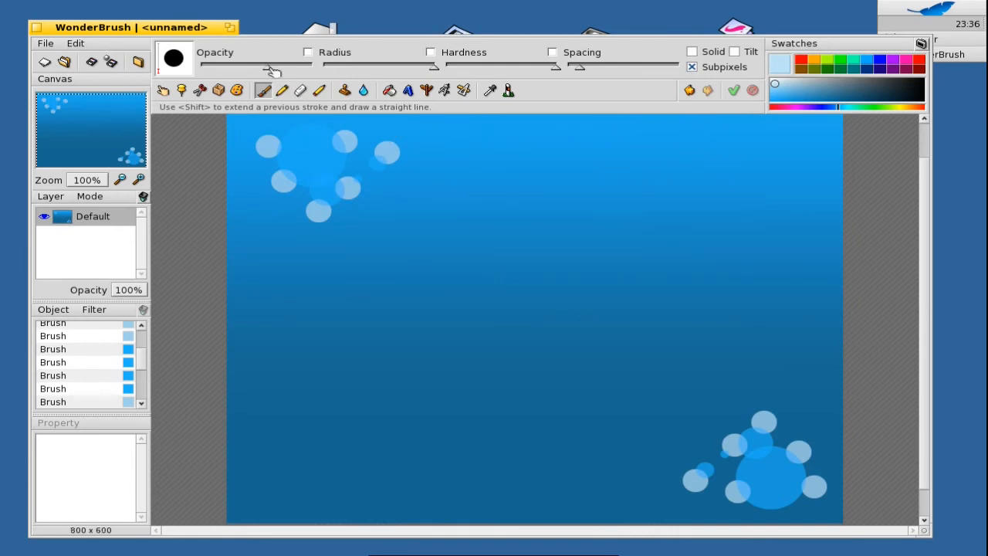
drag(272, 71, 316, 70)
drag(314, 72, 307, 71)
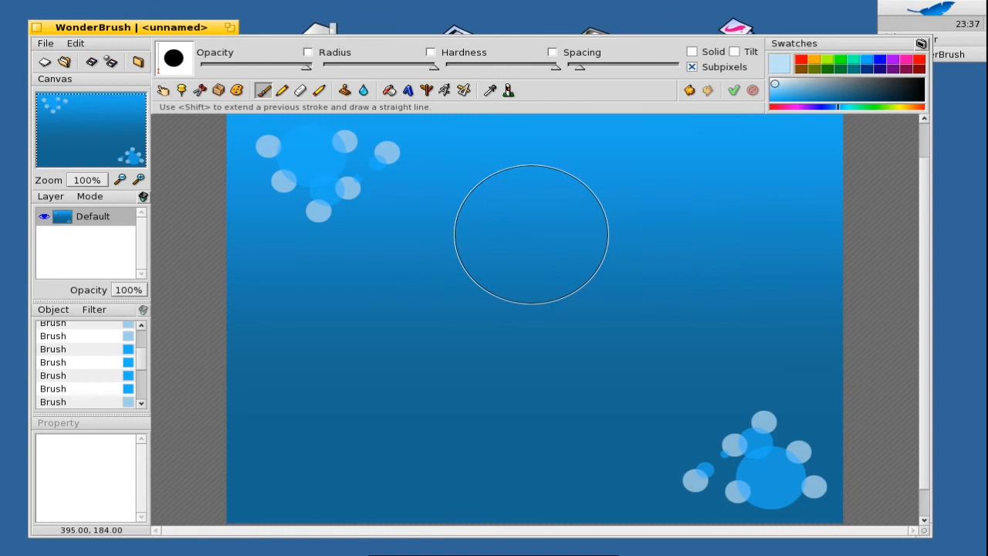
- Paint a single pale blue dot of radius 100 in the canvas's upper middle and look through its mode options
click(531, 234)
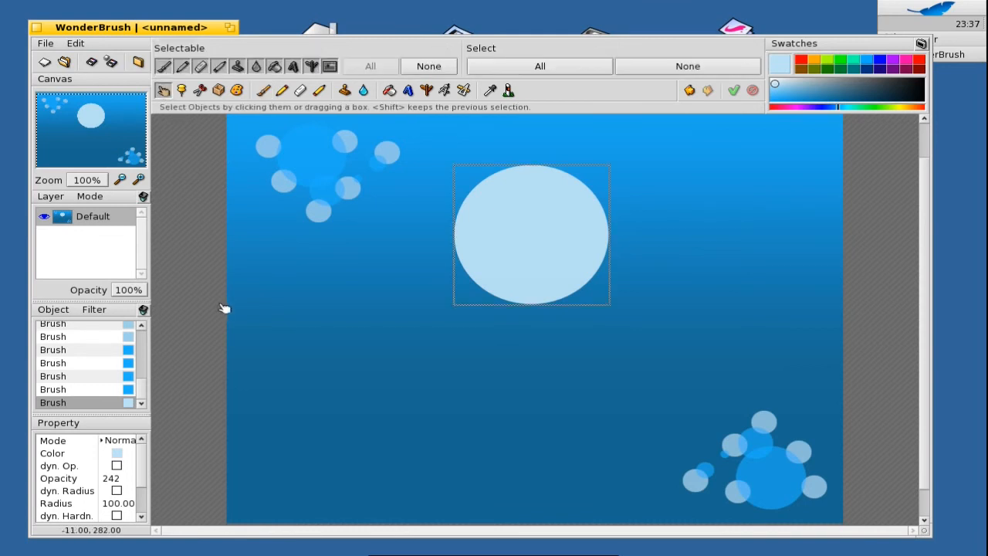
mouse_move(143, 461)
mouse_down()
mouse_move(150, 491)
mouse_move(149, 457)
mouse_up()
click(105, 440)
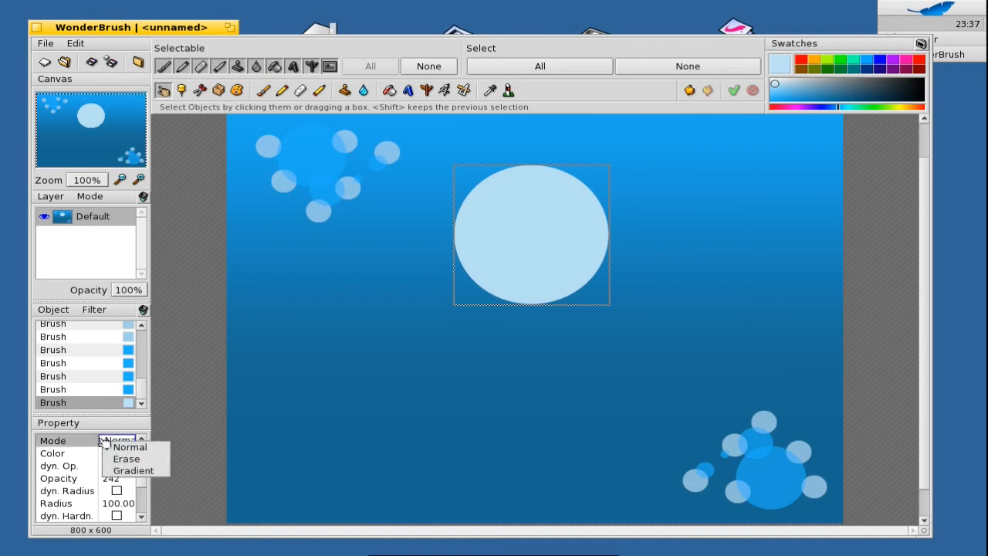
click(105, 439)
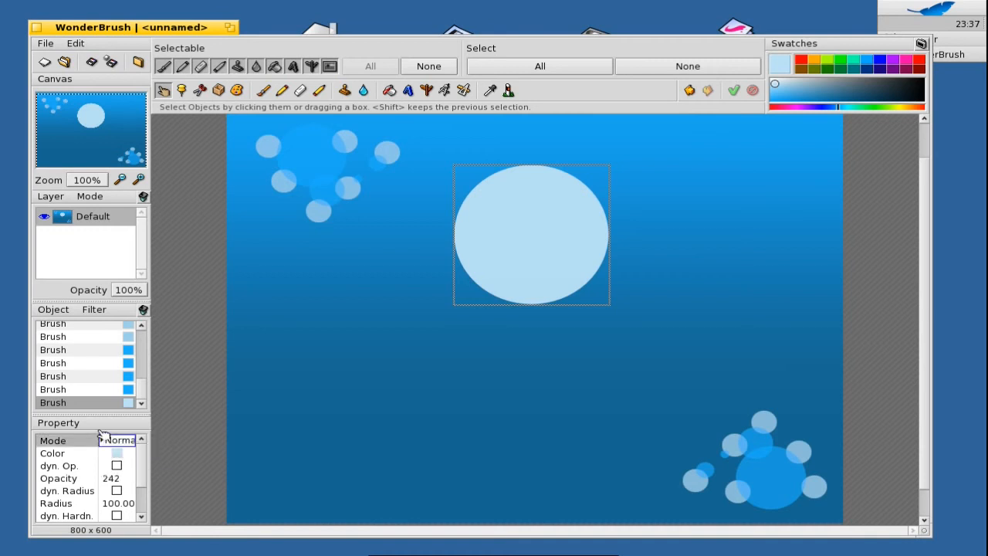
scroll(145, 479, down, 2)
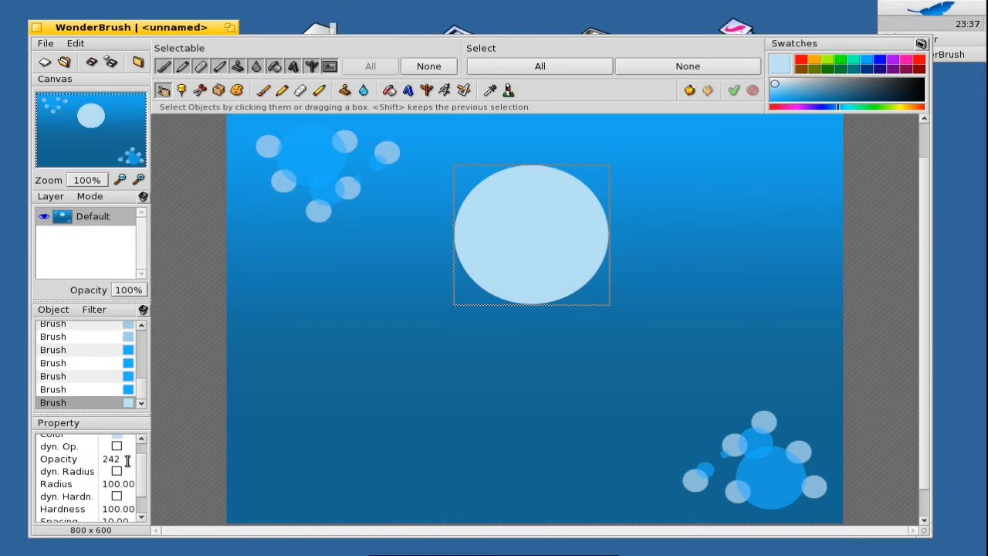
- Soften the large pale dot by setting its hardness first to 50 and finally to 20
click(264, 90)
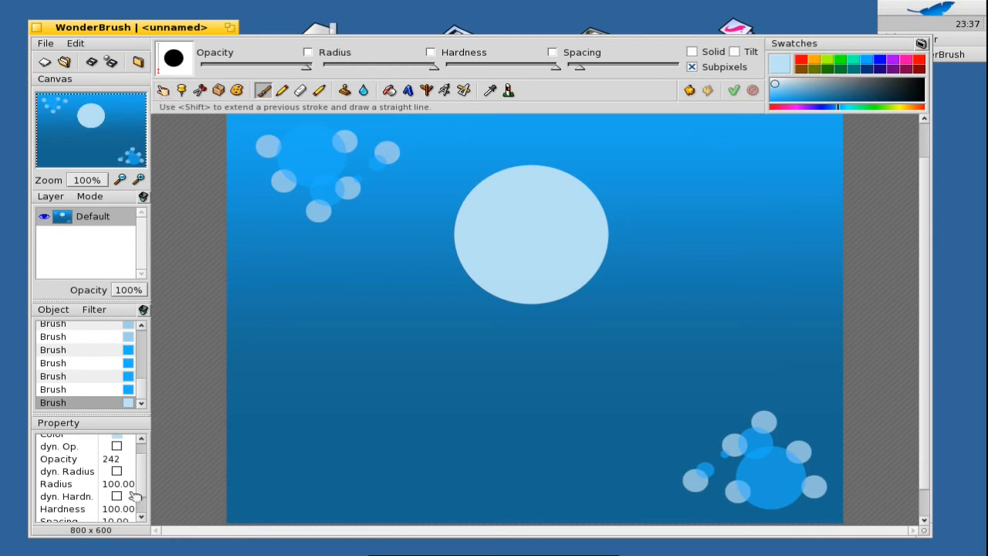
scroll(147, 490, down, 2)
scroll(146, 491, down, 1)
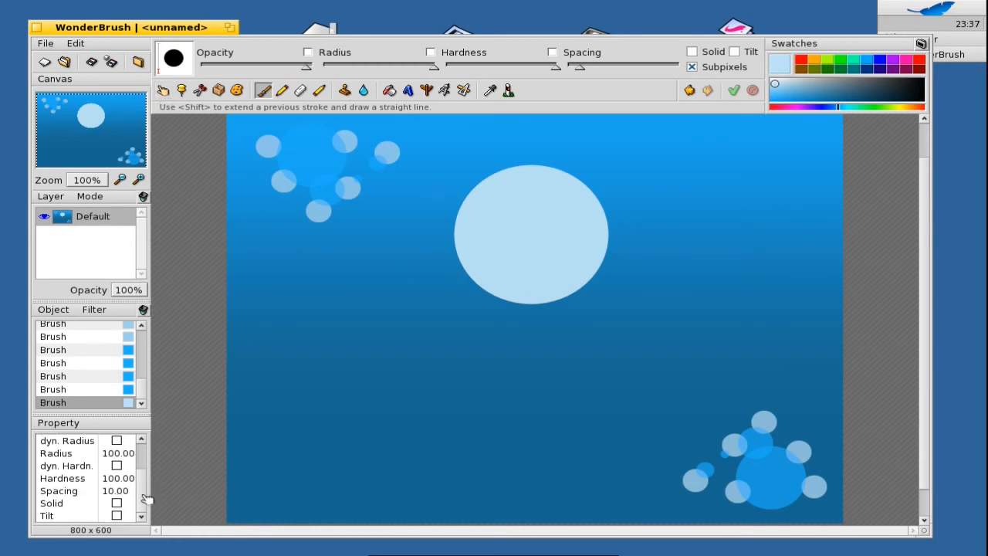
click(123, 478)
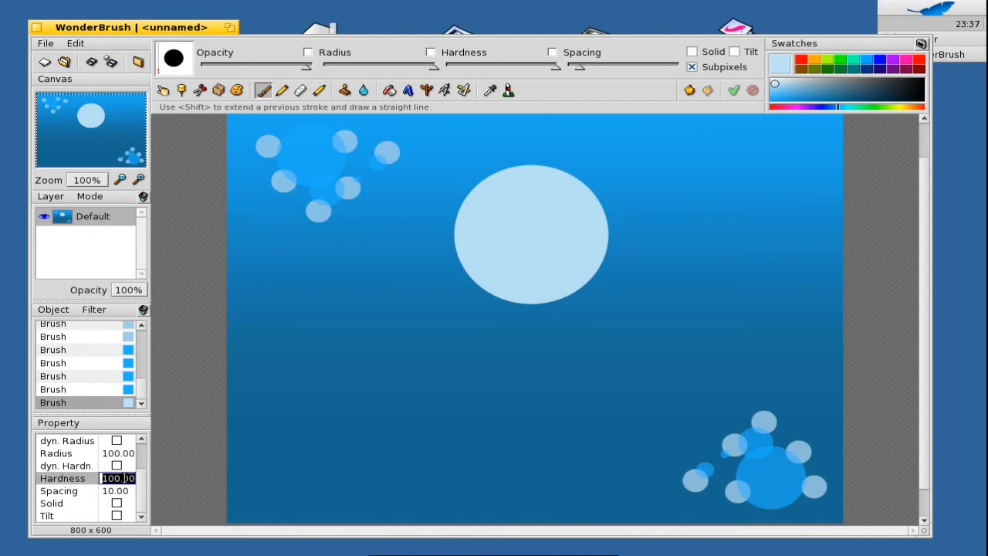
text(50)
key(Return)
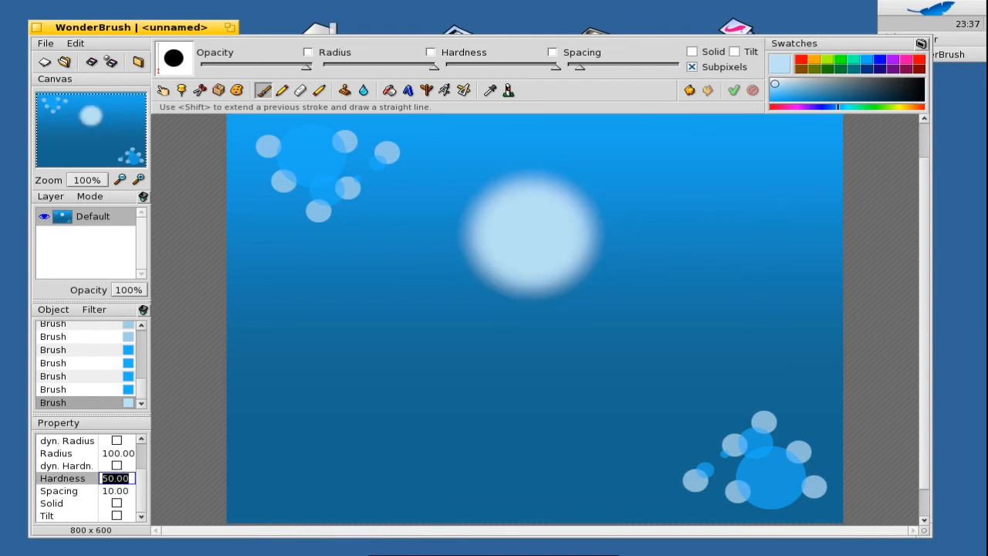
text(20)
key(Return)
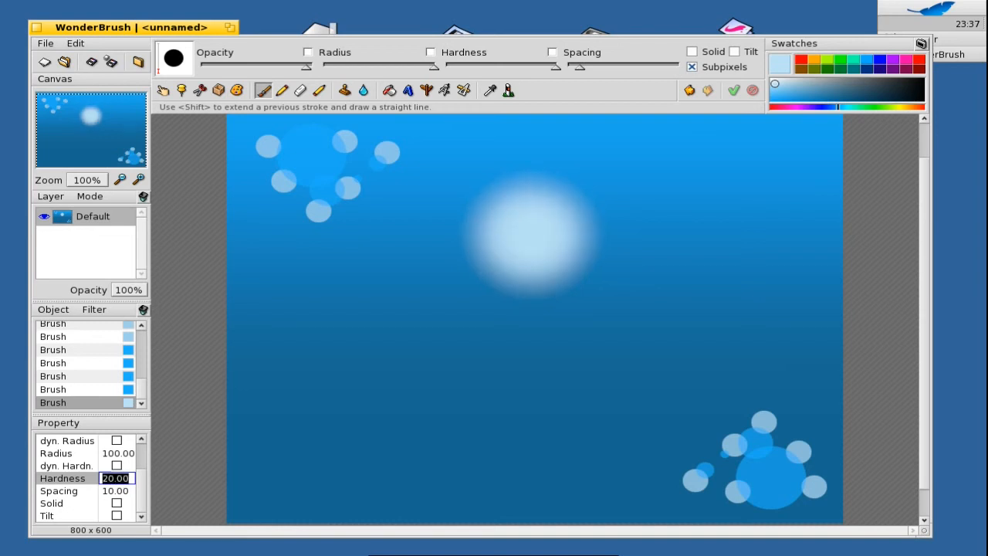
- Set the large pale dot's opacity to 100
scroll(144, 468, up, 2)
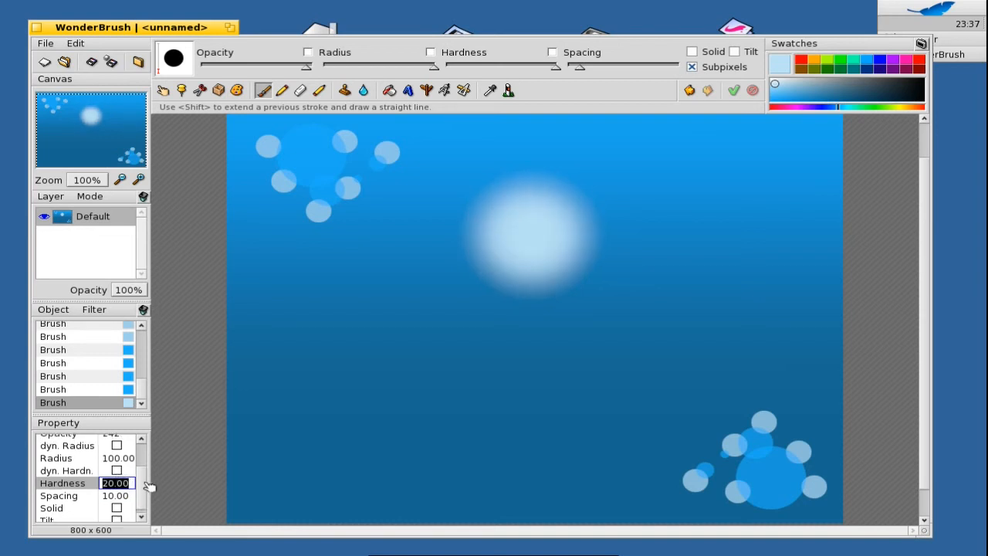
click(125, 478)
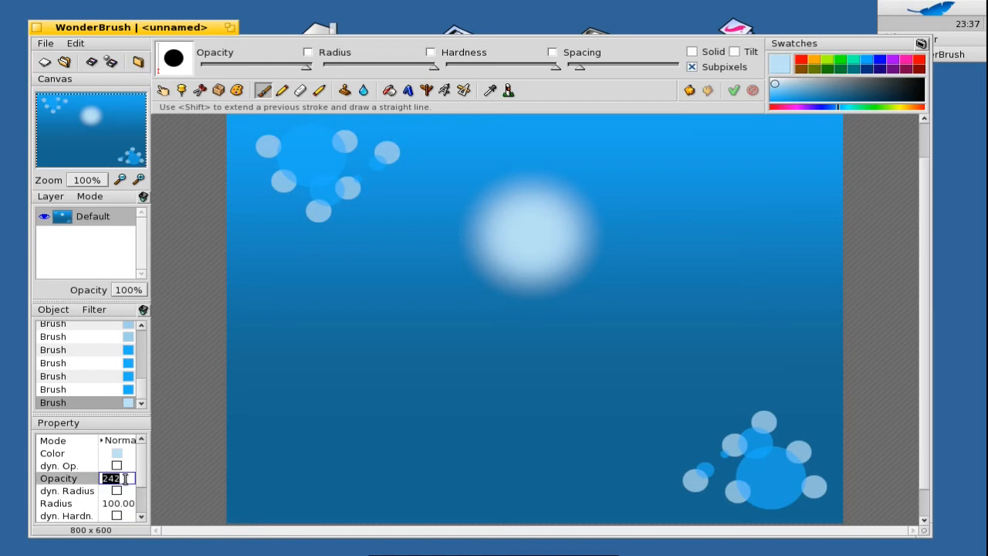
text(1)
key(Return)
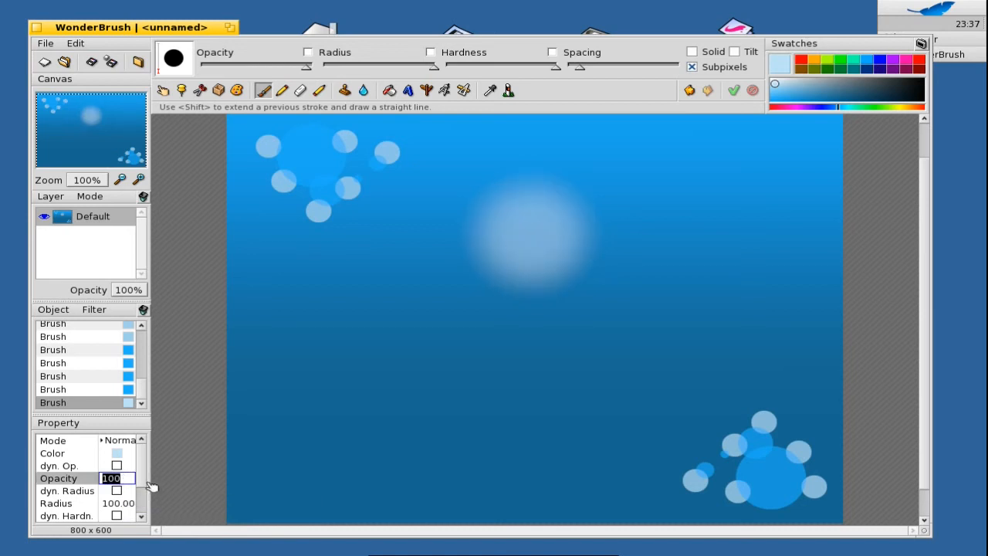
scroll(143, 482, down, 3)
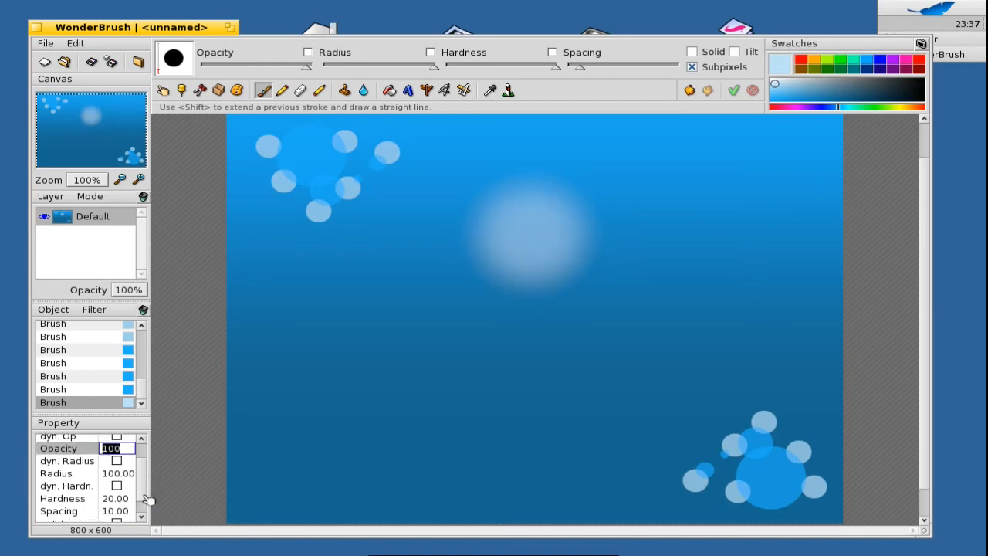
- Enlarge the soft dot to a scale of about 3.12 in X and 2.68 in Y, translated about -48 in X and 27 in Y
click(219, 90)
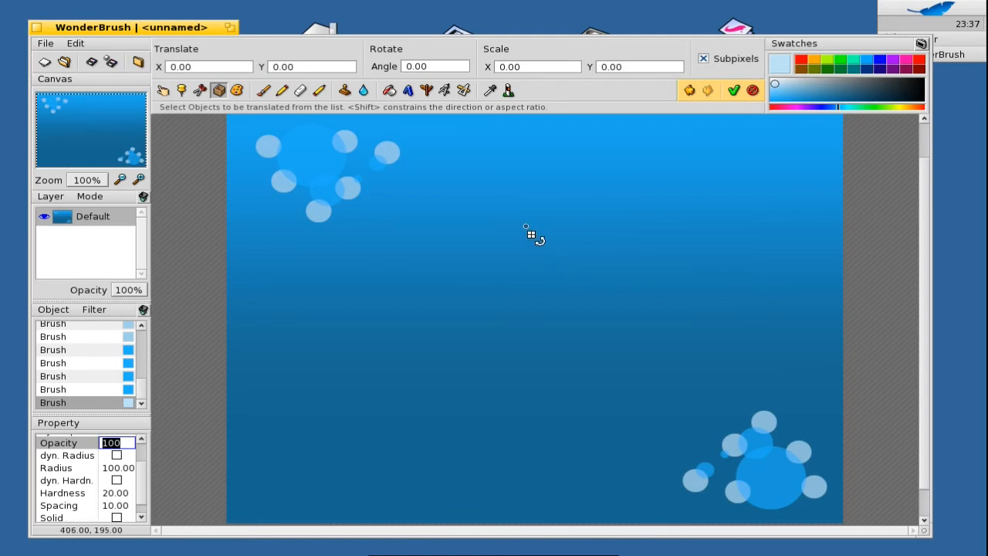
mouse_move(531, 236)
mouse_down()
mouse_move(571, 265)
mouse_move(646, 287)
mouse_move(734, 362)
mouse_move(832, 481)
mouse_move(932, 540)
mouse_up()
mouse_move(694, 342)
mouse_down()
mouse_move(567, 275)
mouse_move(497, 213)
mouse_move(504, 189)
mouse_up()
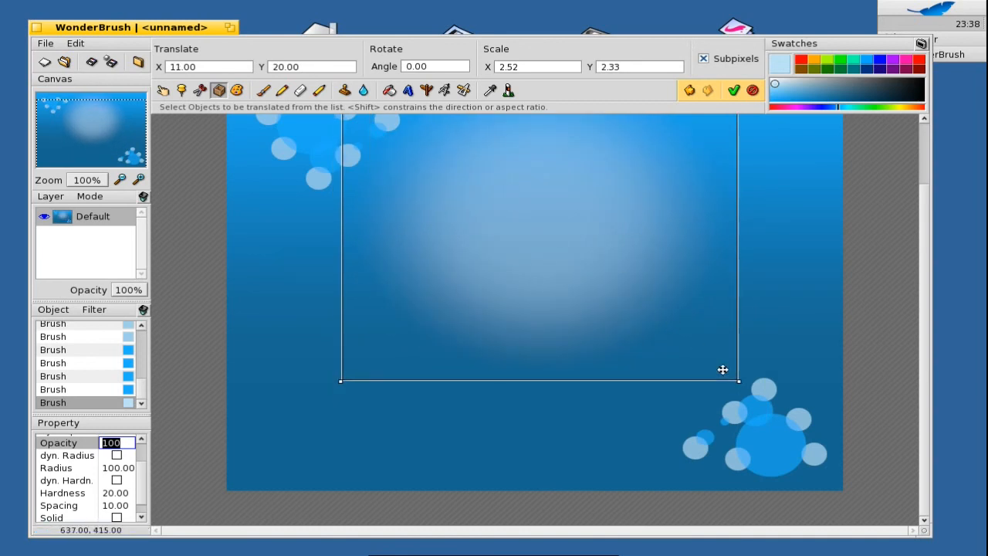
drag(737, 381, 832, 429)
drag(593, 258, 499, 237)
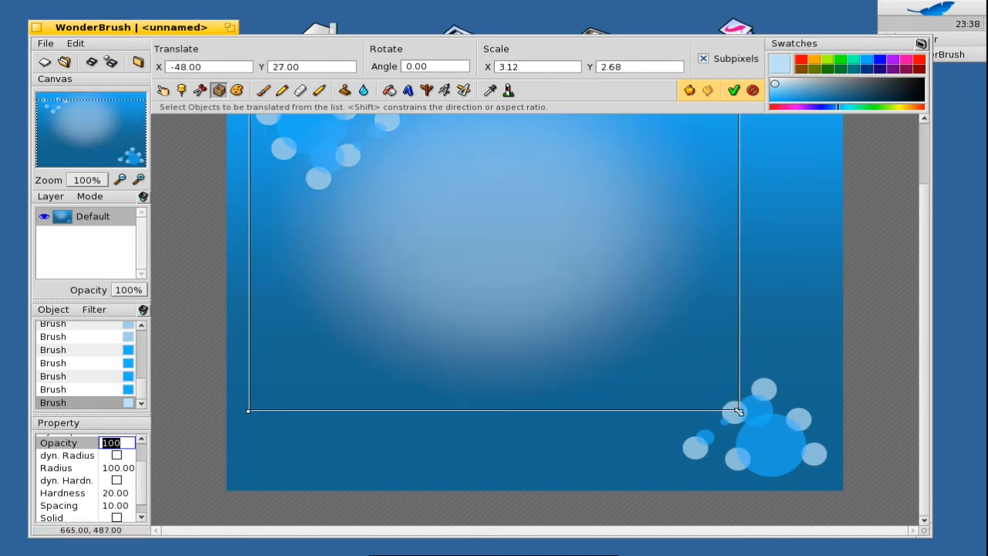
- Stretch the glow across the canvas's full width at scale 3.92 by 3.00, translated about 3.5 in X and 22.5 in Y, and deselect it
drag(738, 411, 844, 456)
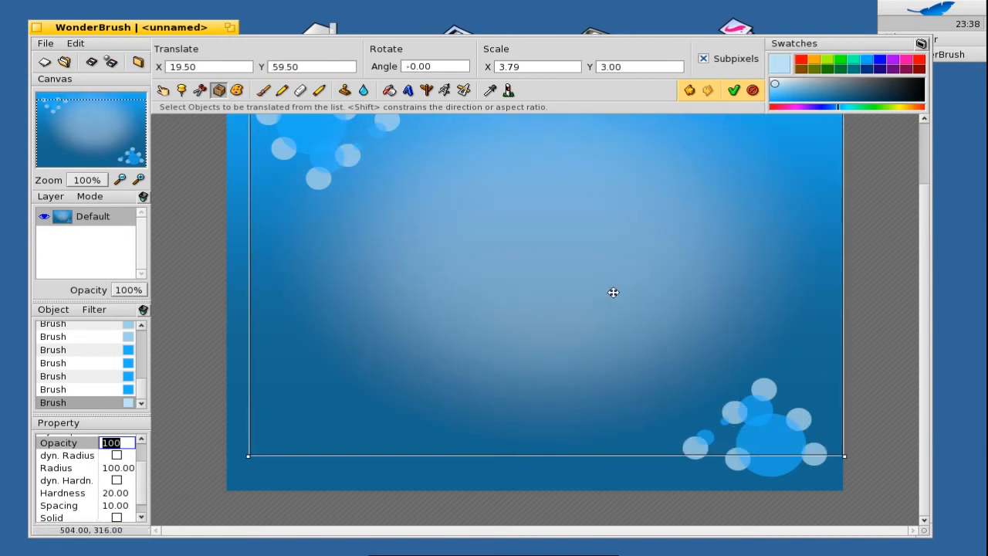
drag(602, 272, 603, 259)
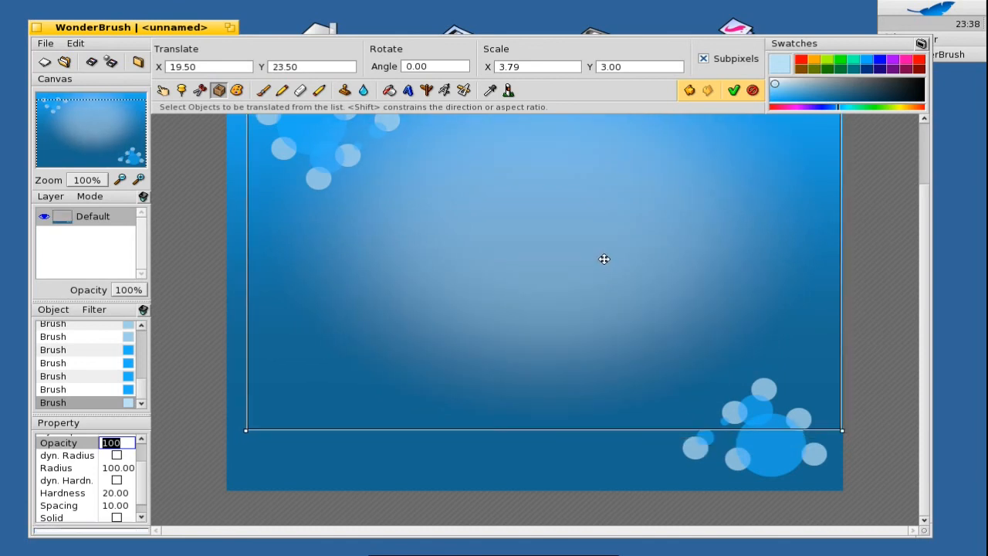
drag(246, 237, 227, 235)
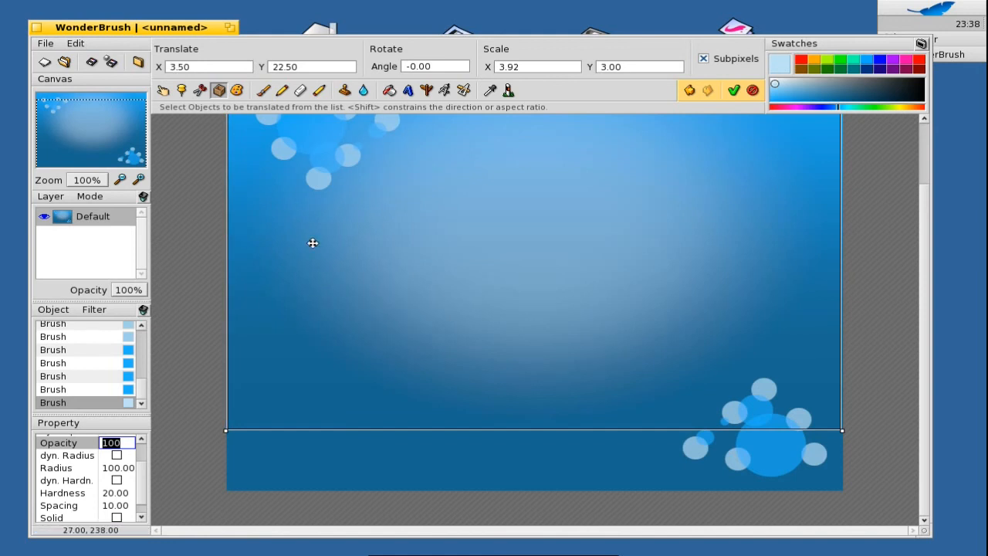
drag(925, 334, 925, 299)
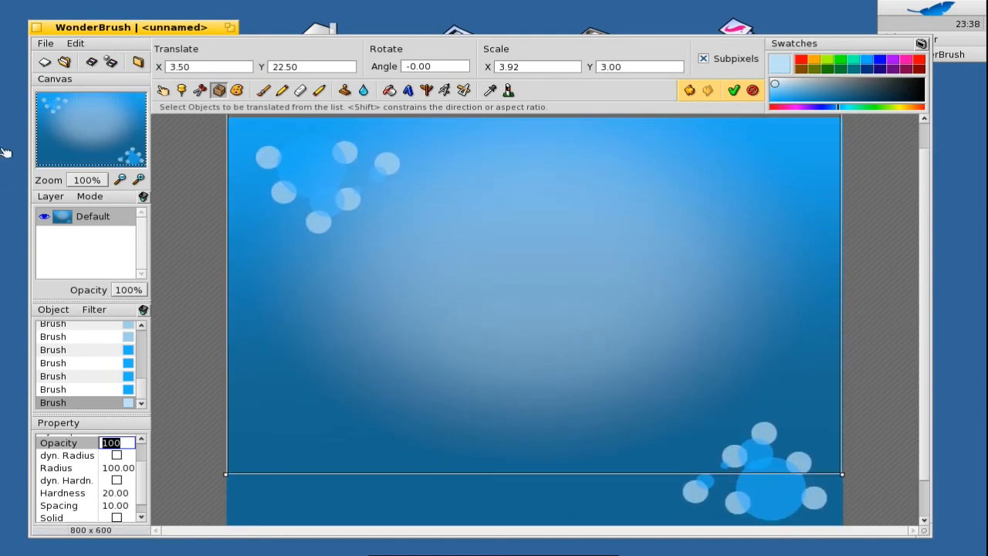
click(163, 91)
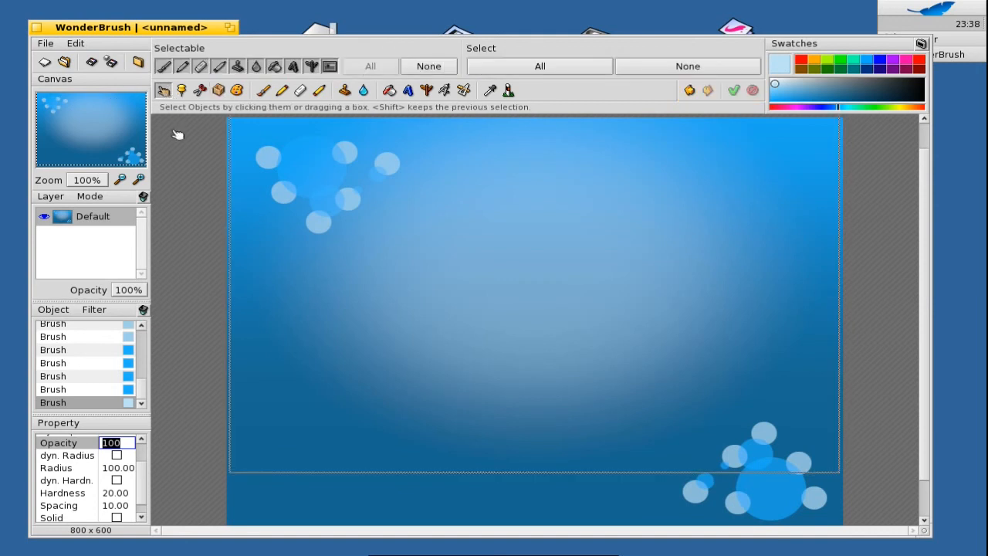
click(198, 221)
mouse_move(930, 354)
mouse_down()
mouse_move(931, 375)
mouse_move(932, 366)
mouse_up()
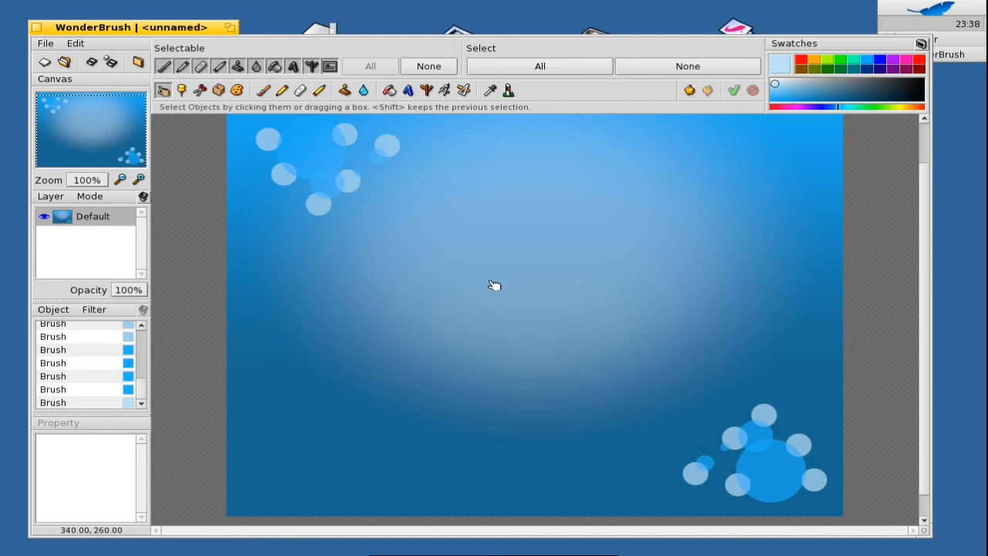
- Add a new layer above Default and open the desktop file HAIKU_COMPATIBLE_logo_03d.png as a separate canvas
click(51, 196)
click(62, 209)
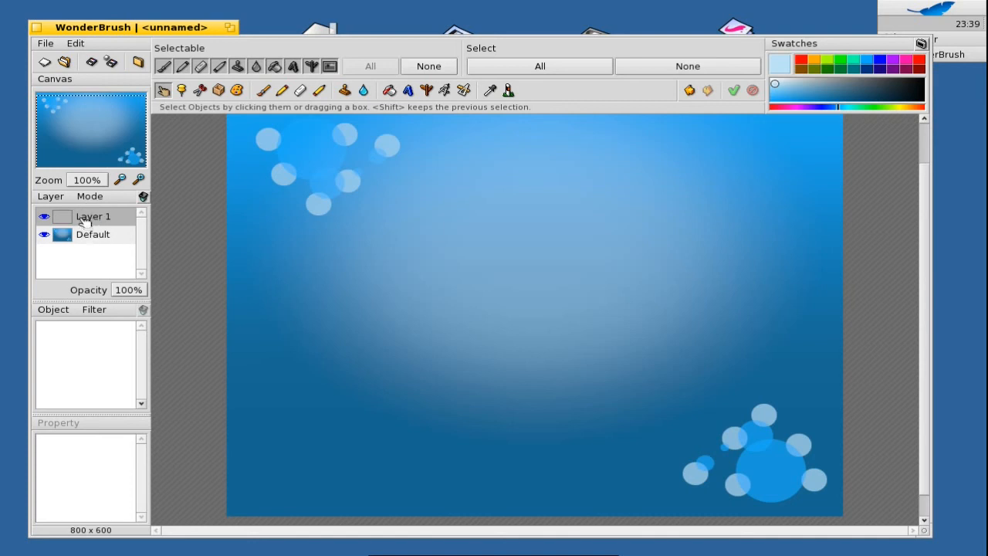
drag(735, 30, 518, 212)
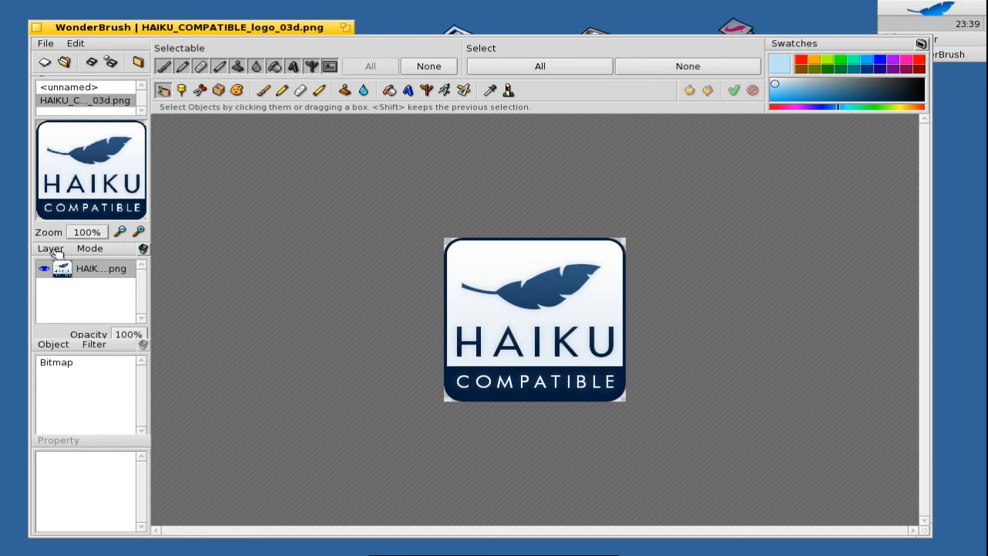
- Copy the logo's bitmap object and paste it into the new empty layer of the unnamed canvas
click(61, 359)
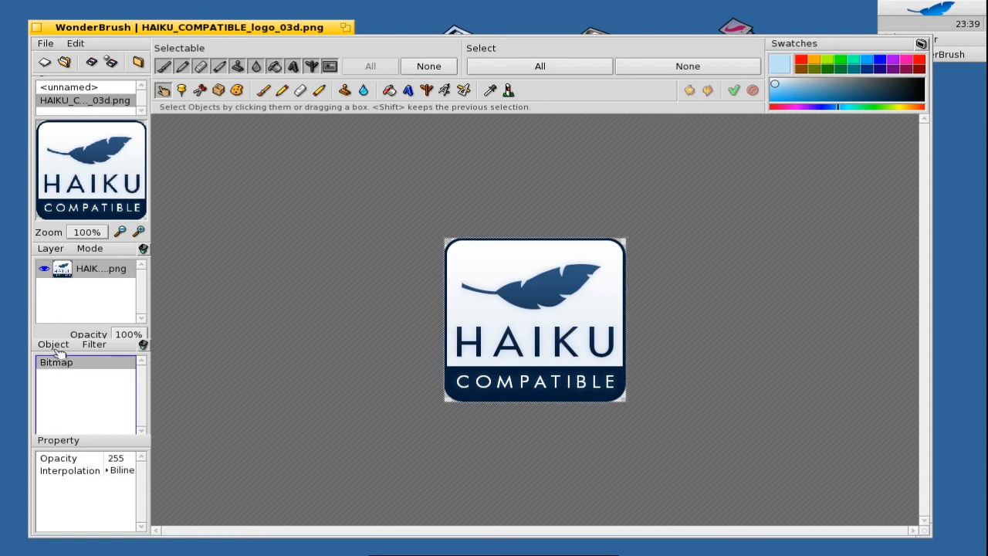
click(56, 346)
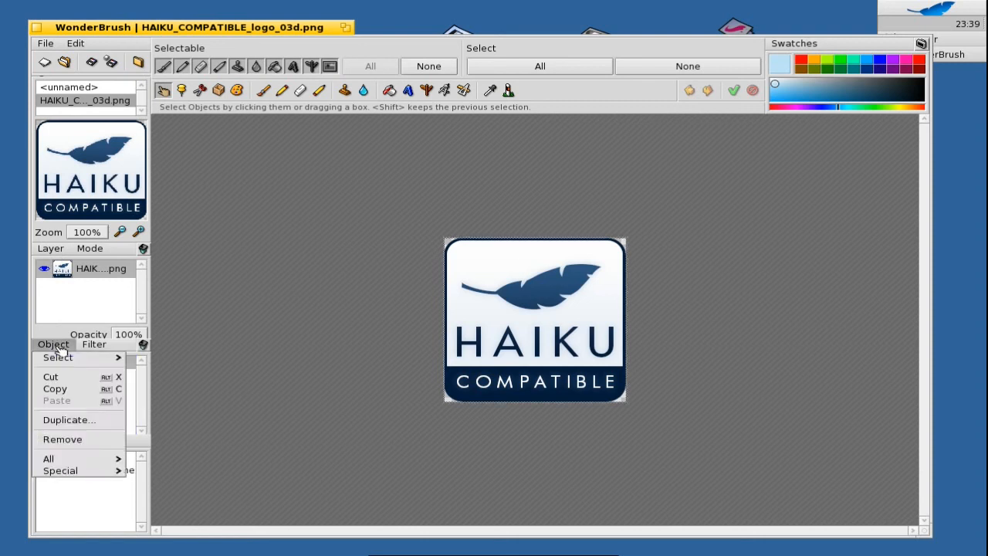
click(66, 389)
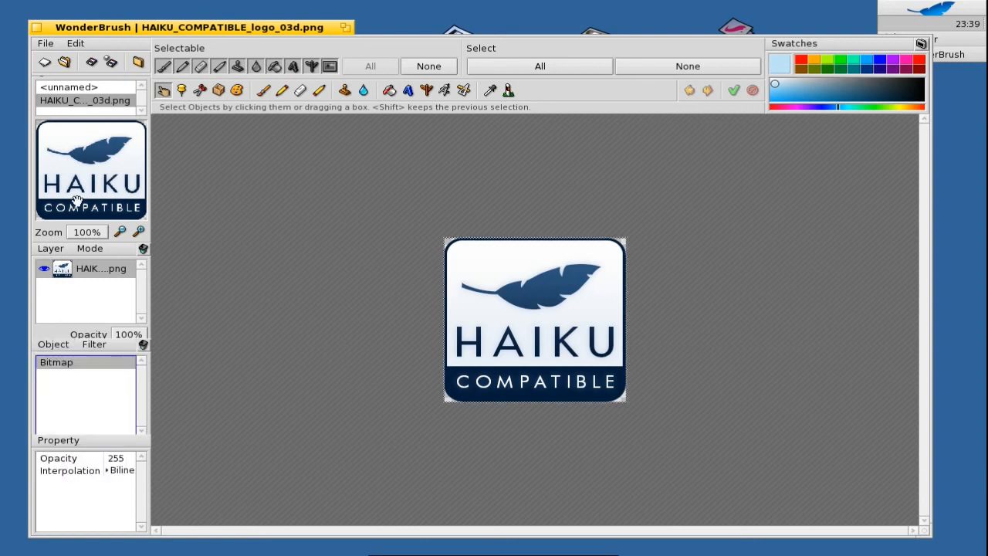
click(85, 89)
click(88, 248)
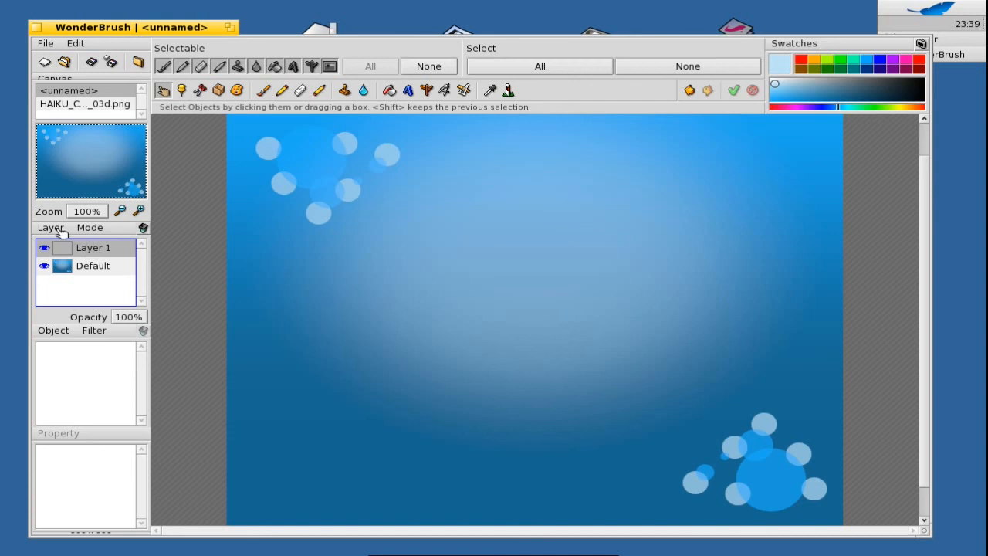
click(53, 331)
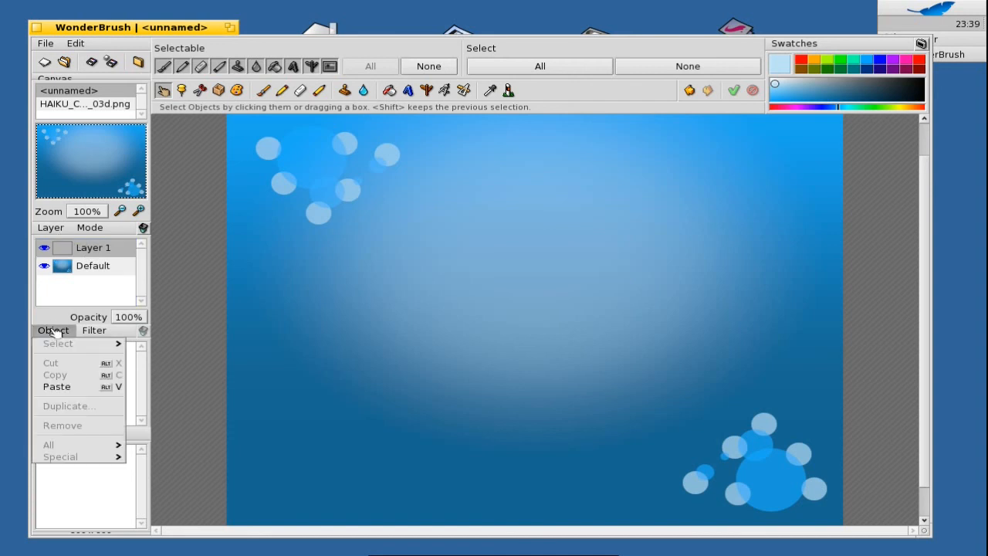
click(62, 386)
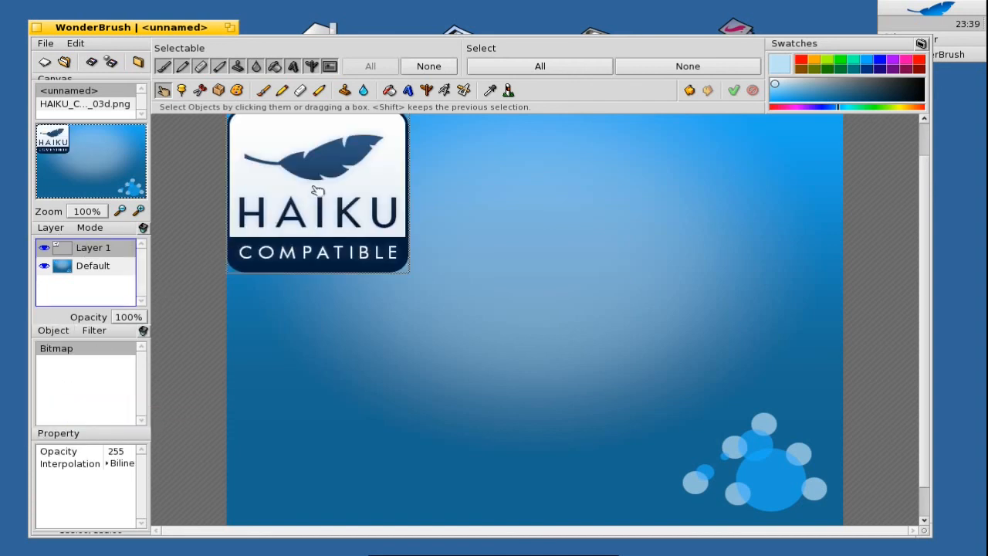
- Shrink the logo to about 0.63 in X and 0.74 in Y, place it over the glow at about 296.5 in X and 108 in Y, and deselect it
click(218, 91)
drag(322, 182, 523, 266)
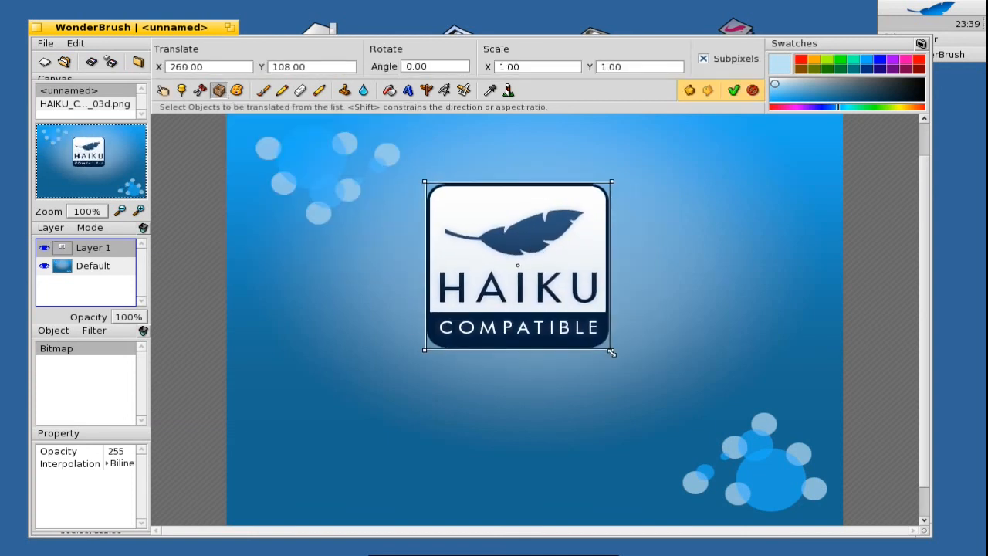
drag(612, 352, 546, 307)
drag(484, 216, 547, 238)
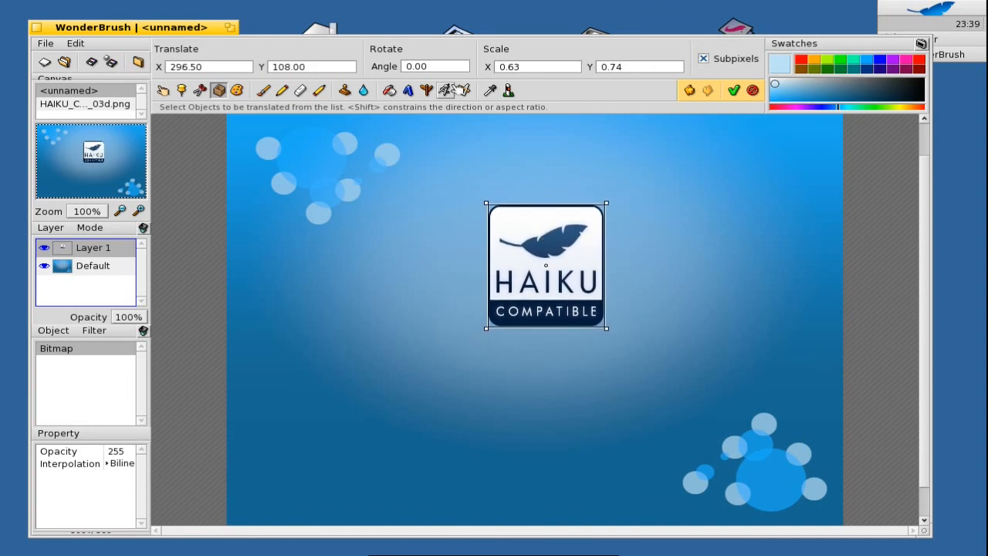
click(539, 66)
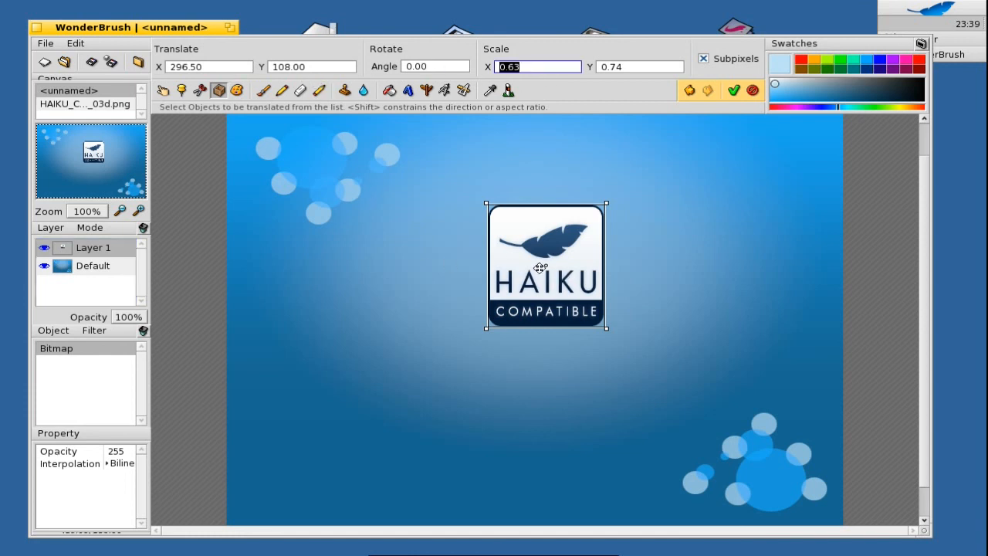
click(163, 90)
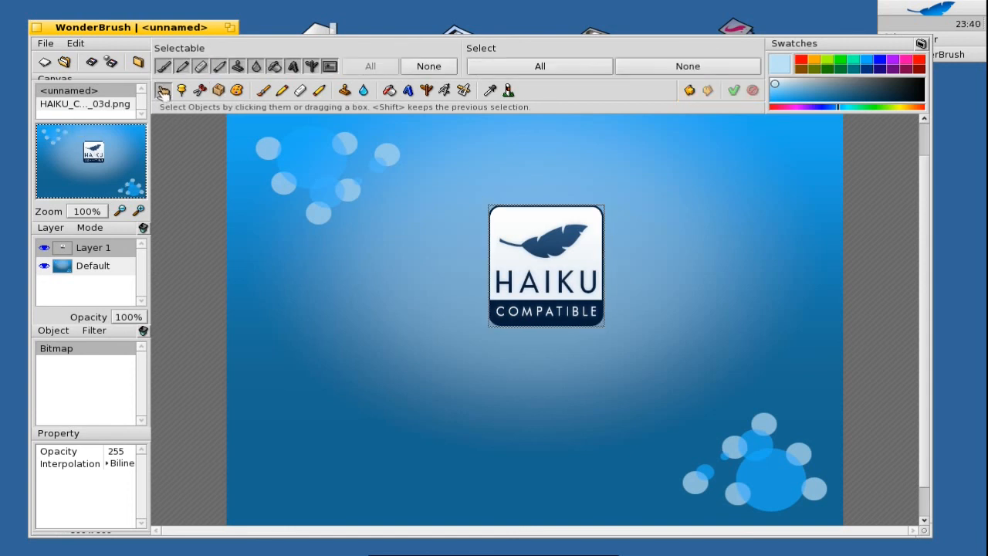
click(301, 249)
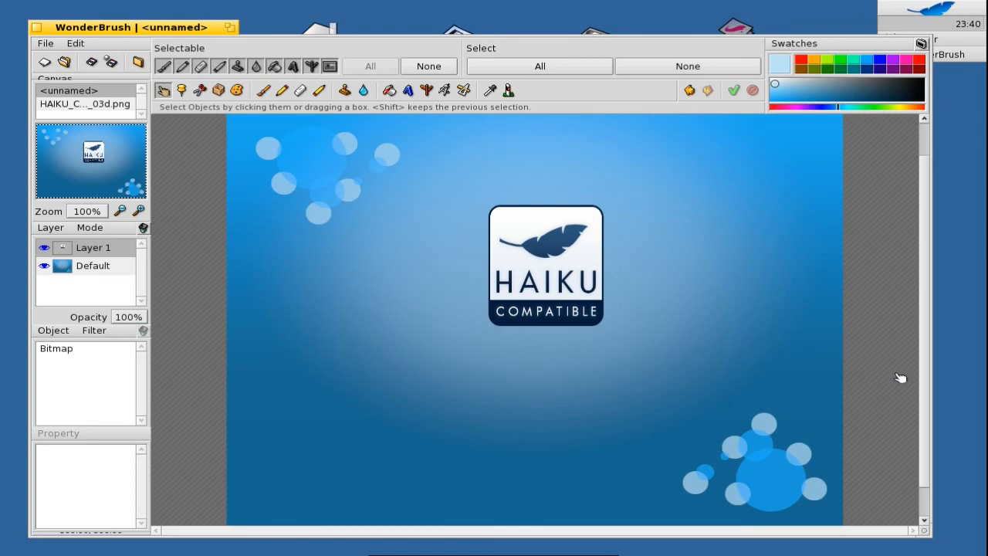
- Examine the glow brush and bucket fill objects on the Default layer, and reselect Layer 1
scroll(924, 388, down, 1)
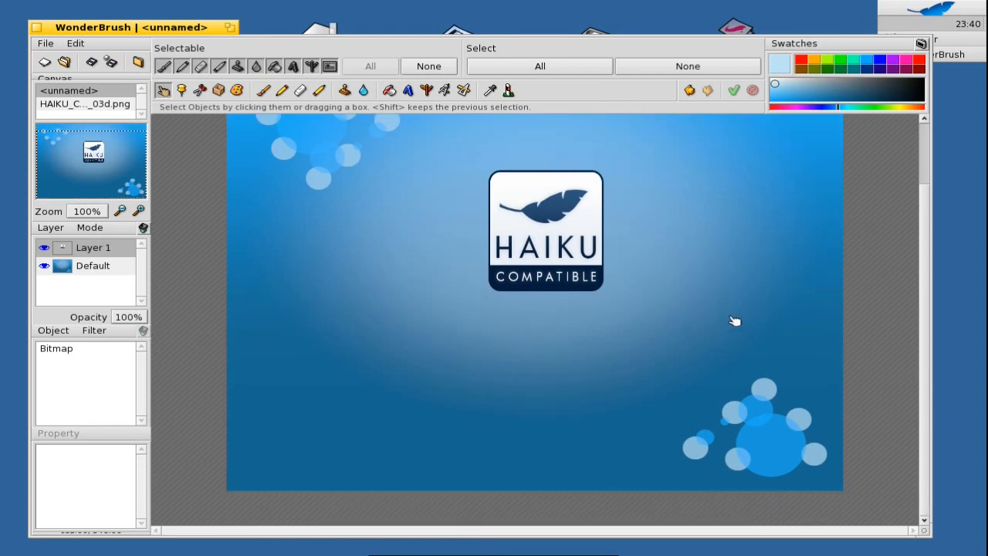
click(219, 91)
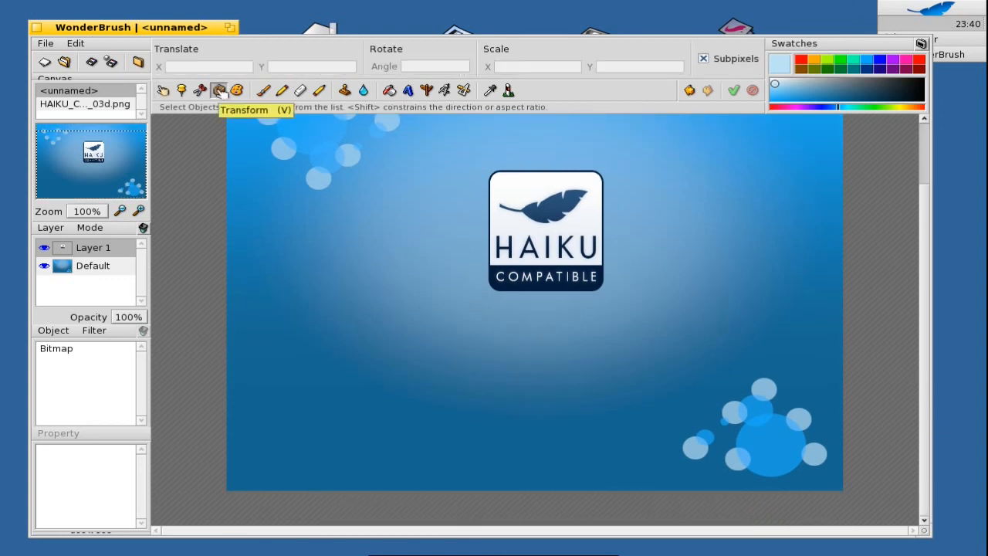
click(163, 90)
click(103, 270)
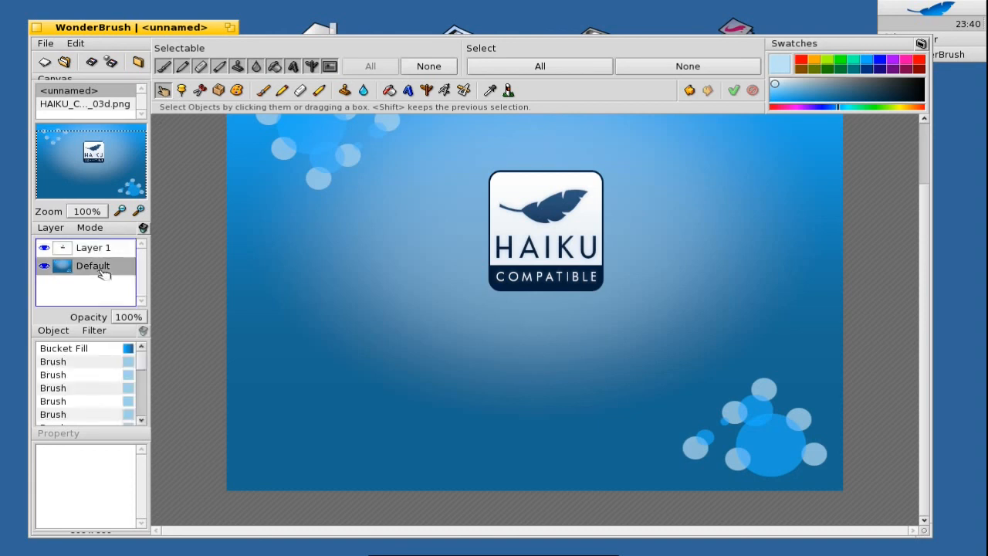
click(271, 218)
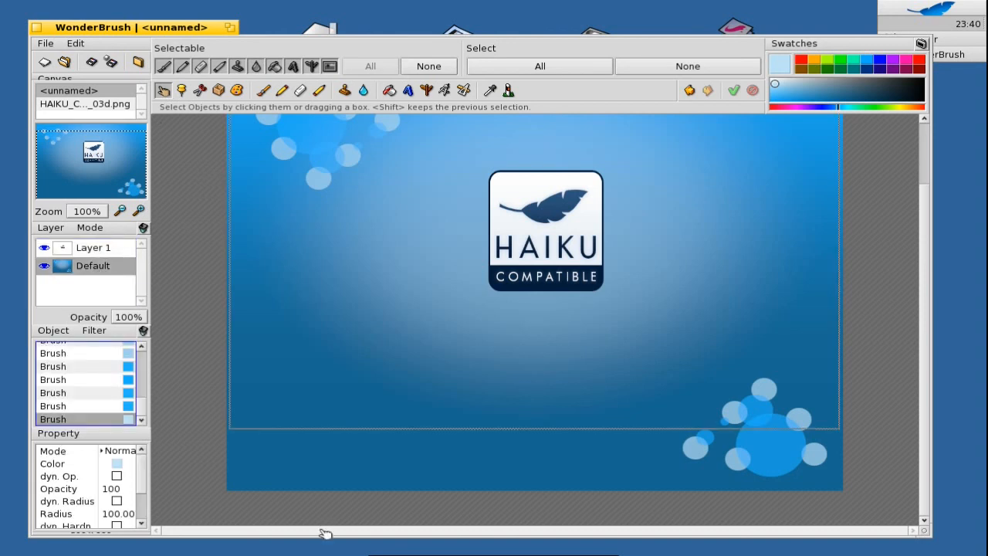
click(312, 482)
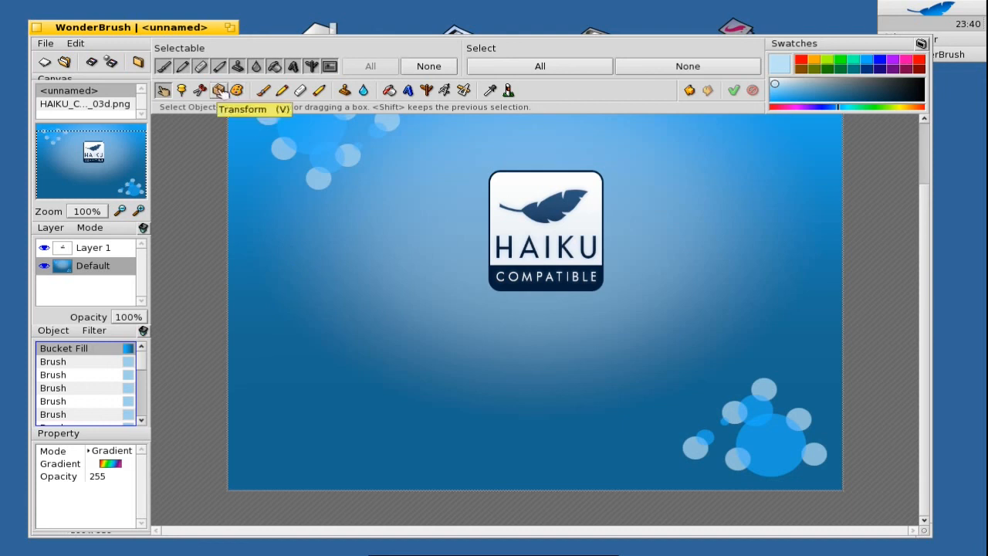
click(219, 90)
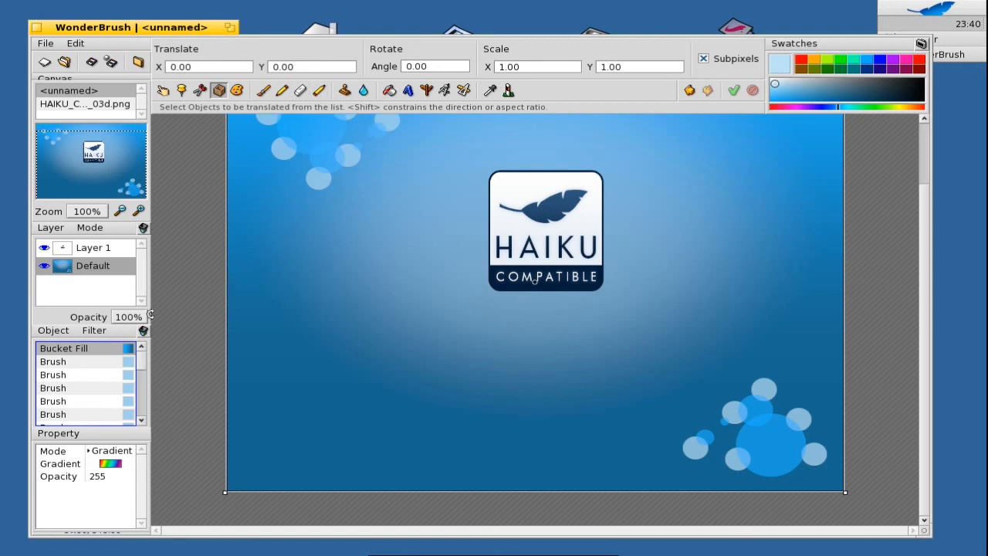
click(96, 247)
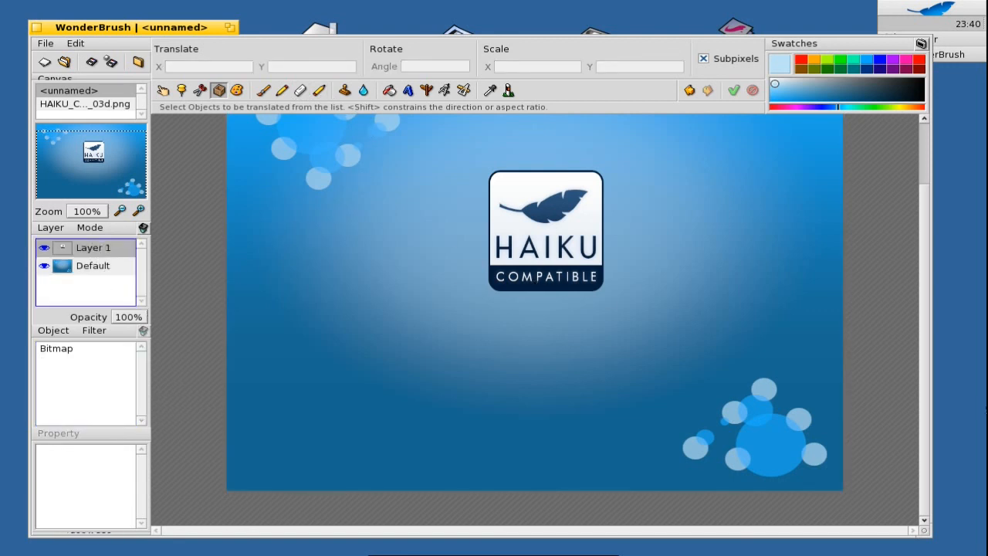
mouse_move(907, 373)
mouse_down()
mouse_move(904, 344)
mouse_move(903, 388)
mouse_move(905, 374)
mouse_up()
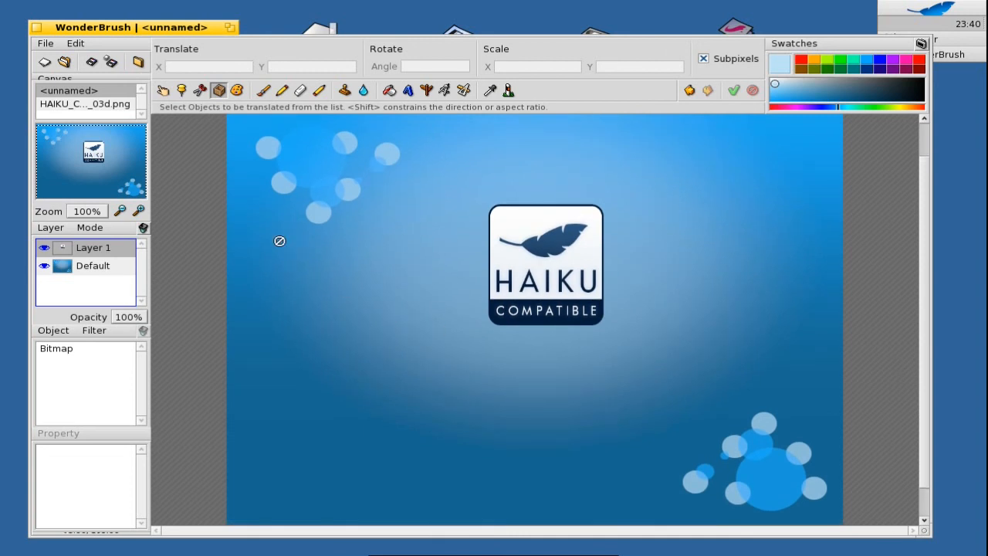
- Start exporting the canvas, enlarge the export dialog and browse to the wonderbrush folder inside Wallpaper
click(45, 44)
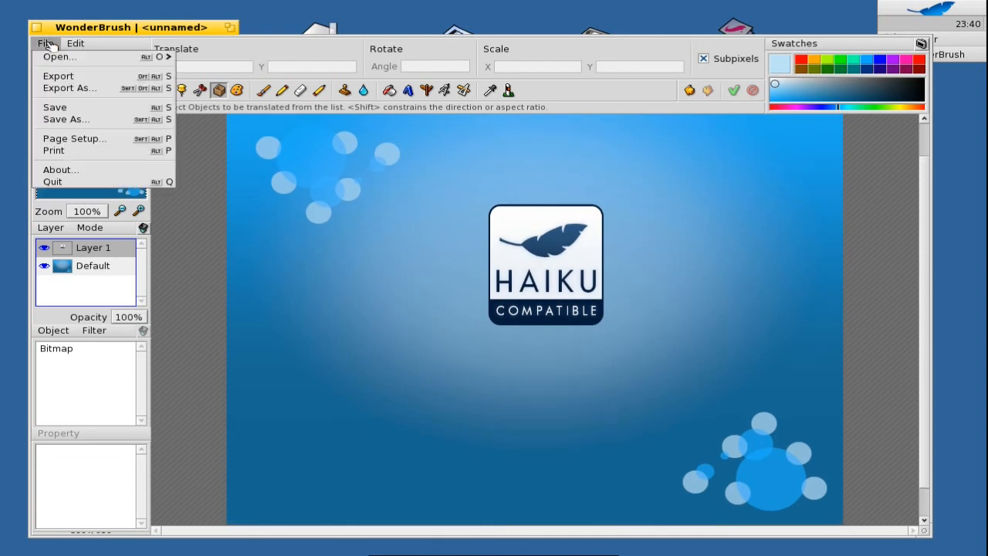
click(70, 88)
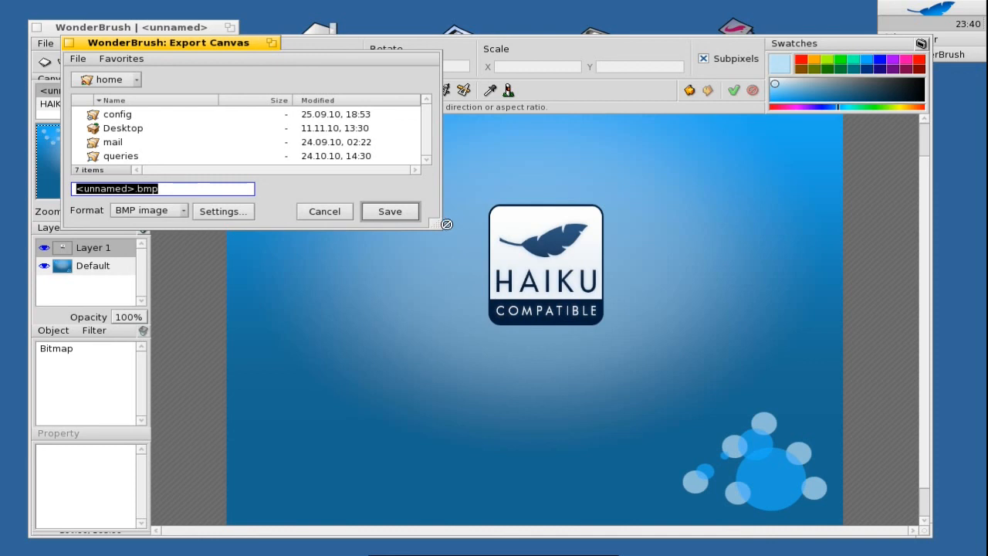
drag(446, 224, 471, 283)
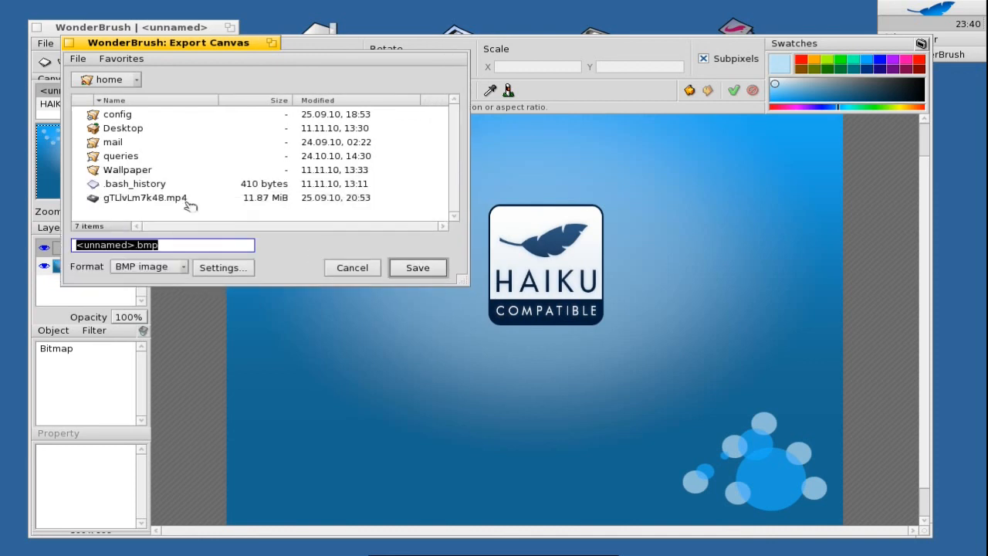
double_click(143, 172)
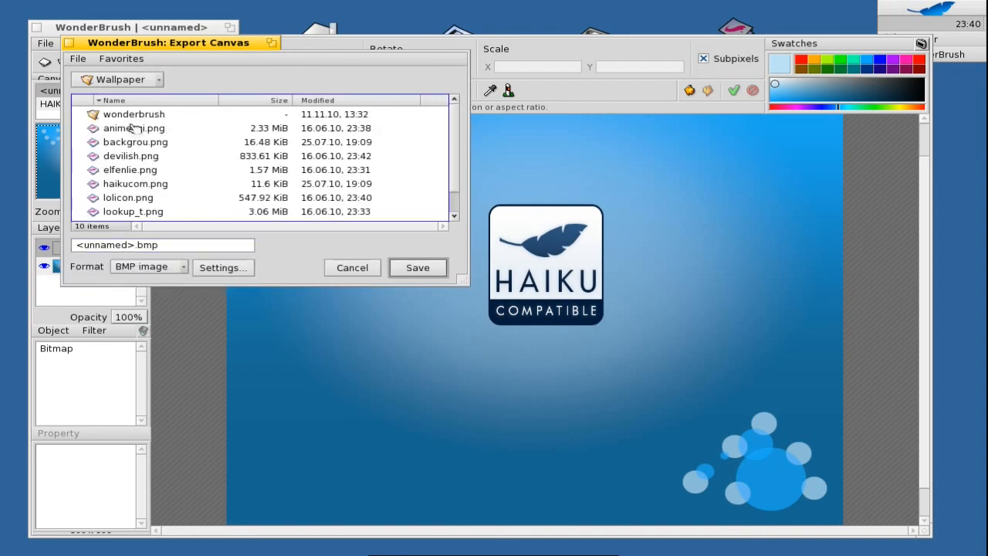
double_click(133, 115)
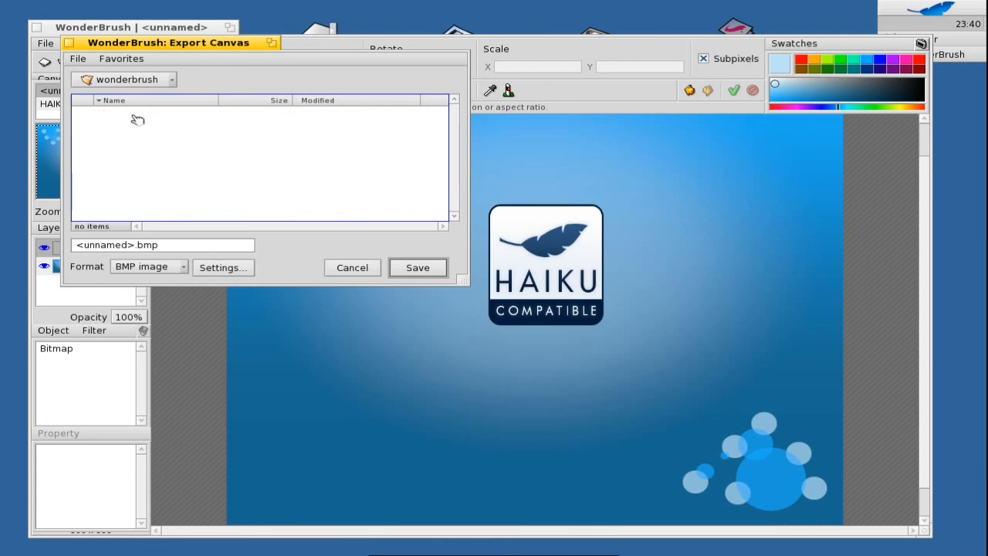
- Export the canvas as a PNG image named haiku-compatible1.png, checking the PNG translator settings before saving
click(173, 244)
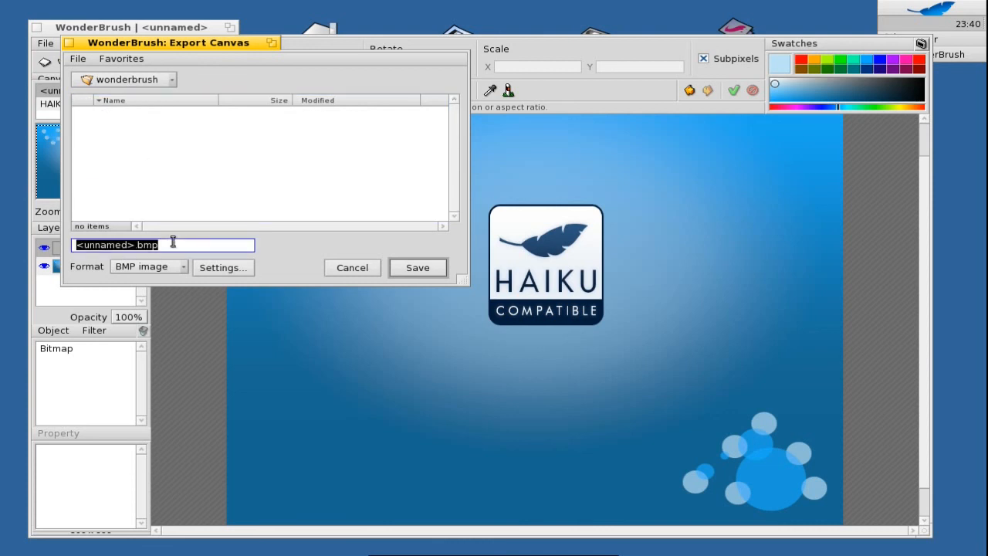
text(haiku-compatible1)
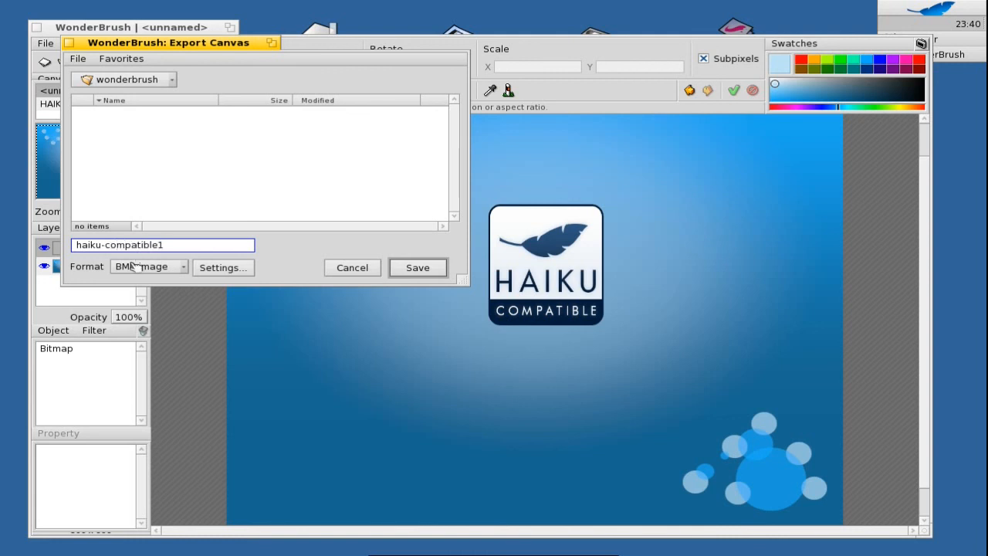
click(136, 266)
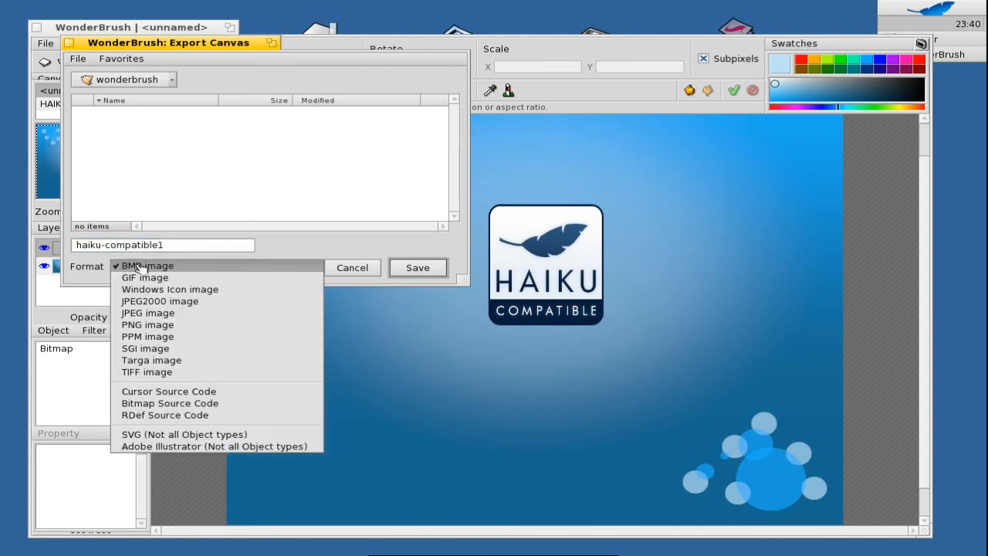
click(181, 325)
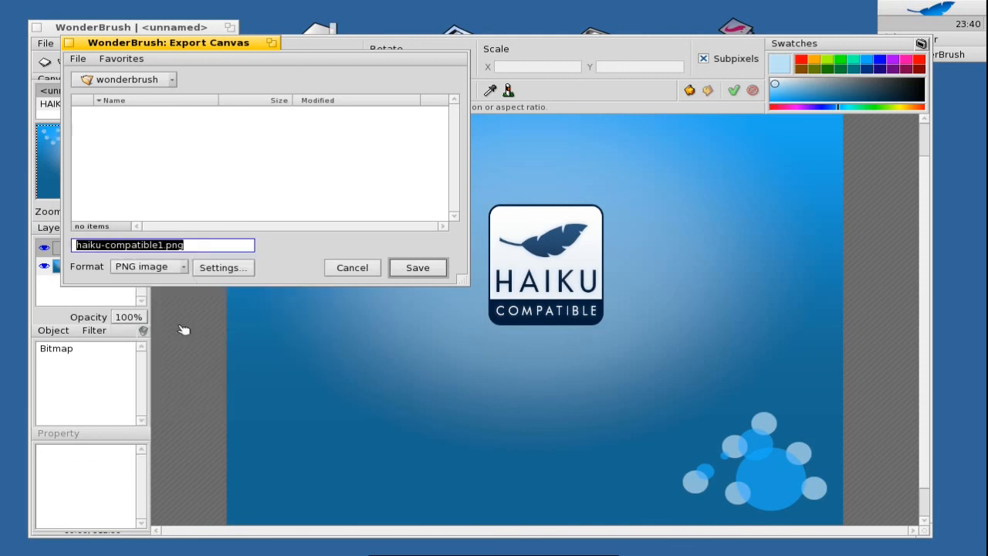
click(240, 268)
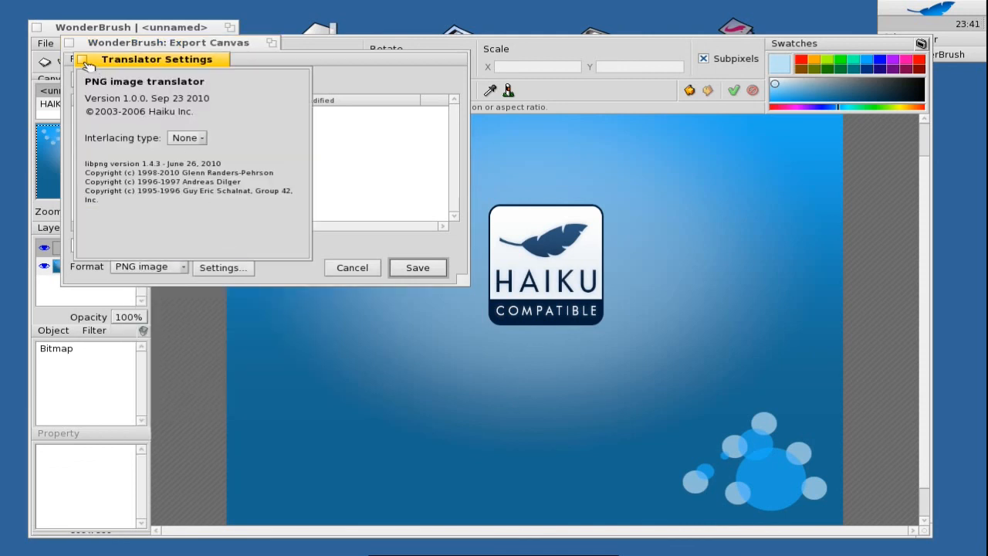
click(83, 60)
click(407, 268)
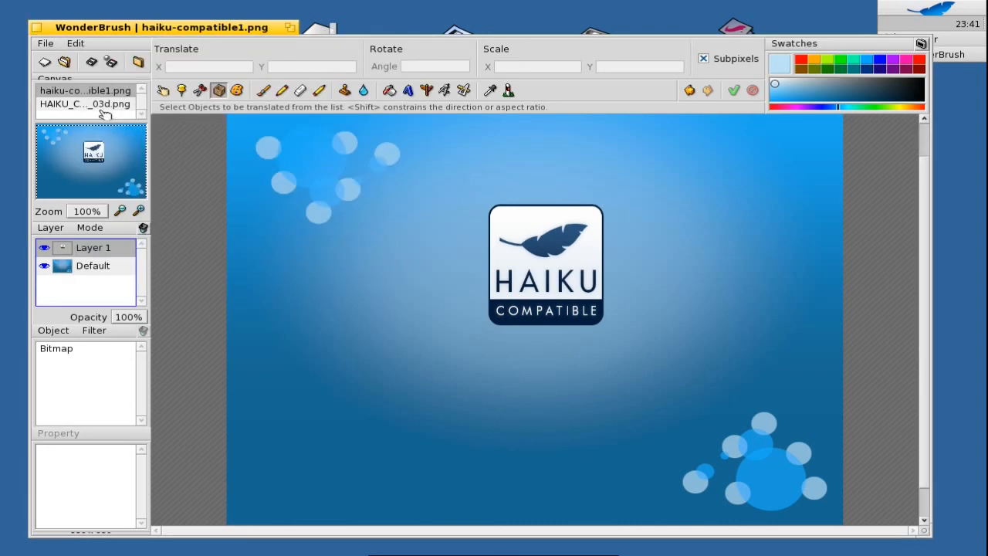
- Save the editable canvas as haiku-compatible1, without the png extension, in the wonderbrush folder and close the program
click(46, 44)
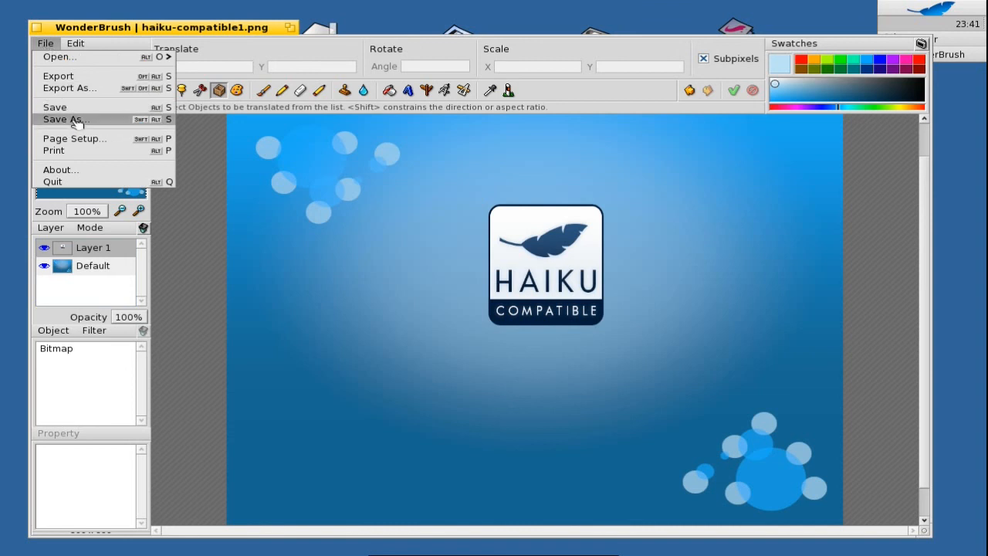
click(78, 122)
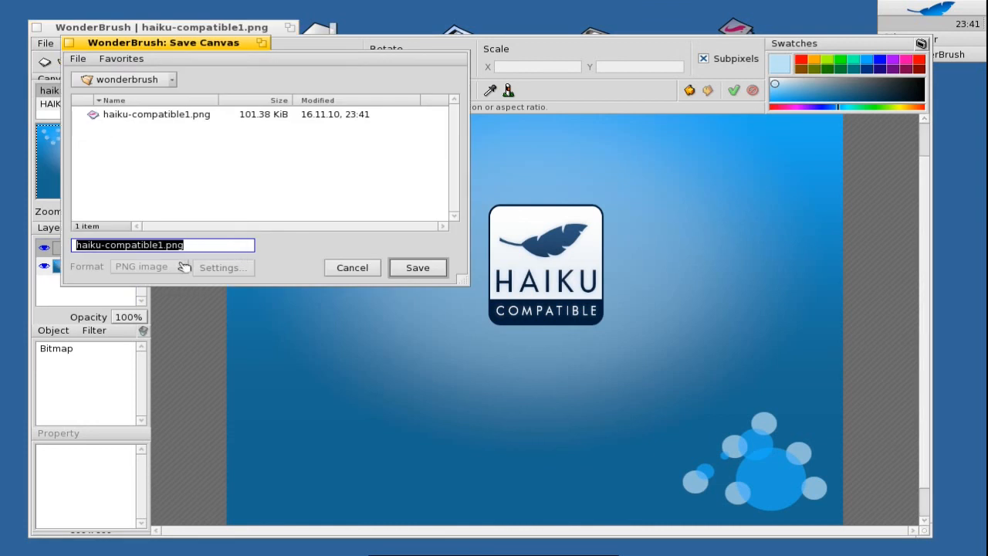
click(152, 74)
click(152, 80)
click(204, 244)
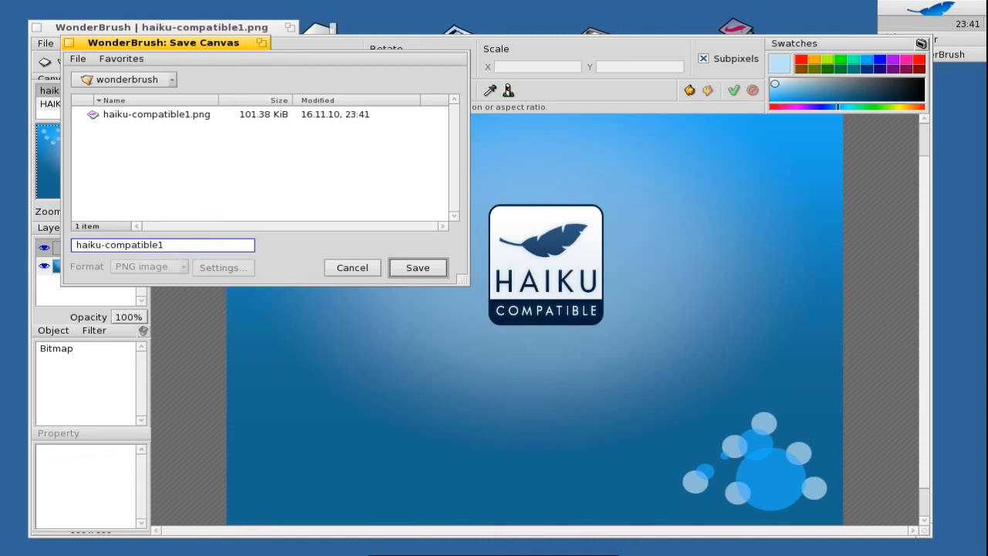
click(419, 269)
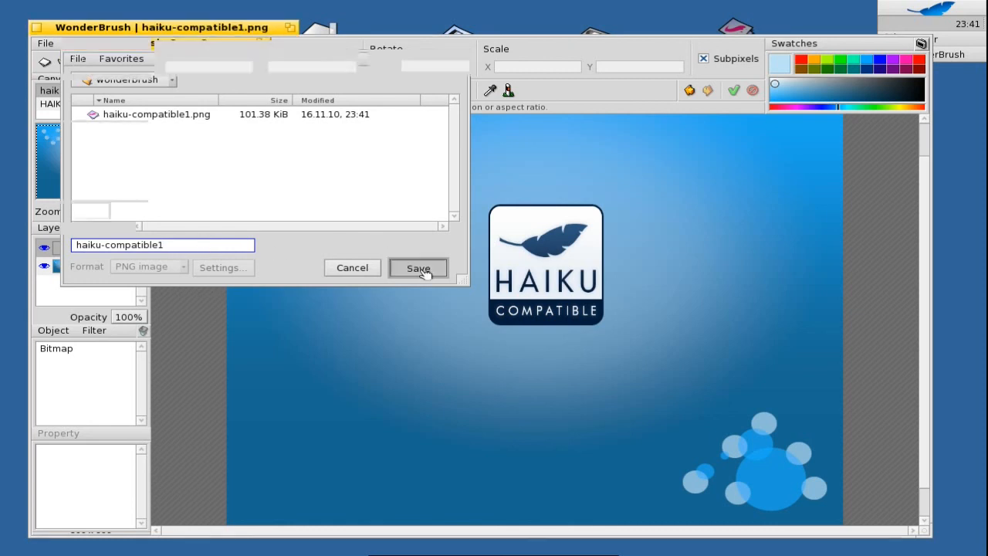
click(36, 27)
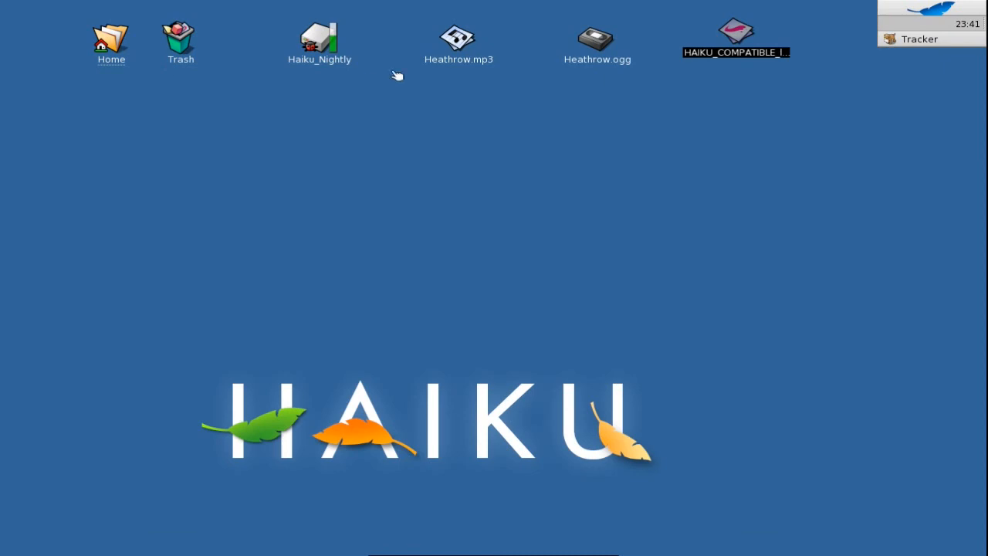
- Open the exported haiku-compatible1.png from Home's Wallpaper/wonderbrush folder in ShowImage and move its window towards the desktop's middle
right_click(105, 40)
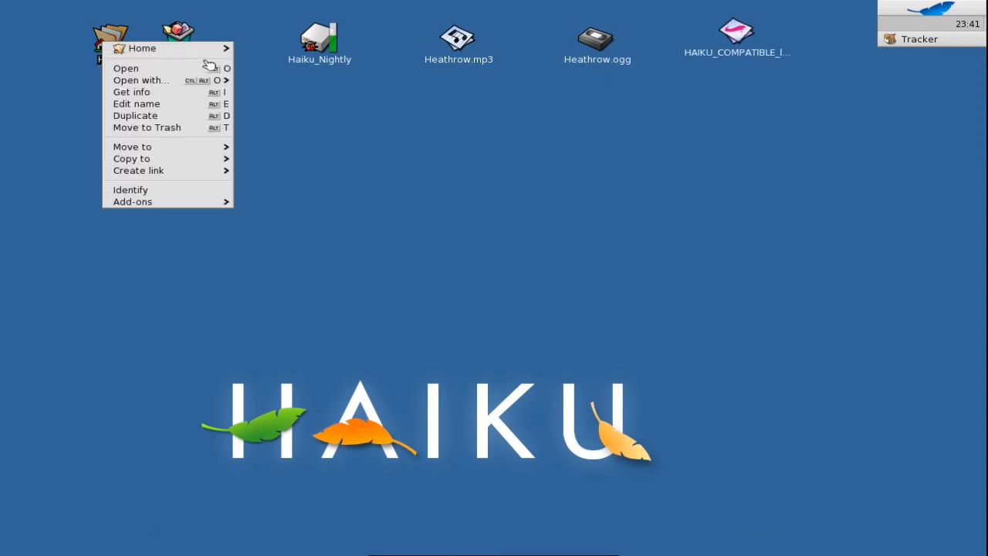
mouse_move(224, 49)
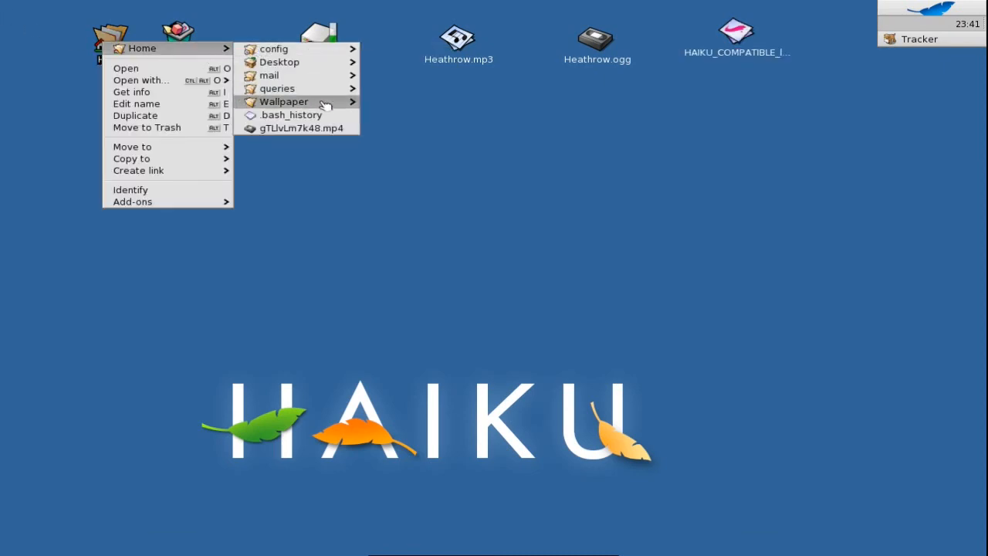
mouse_move(326, 101)
mouse_move(437, 106)
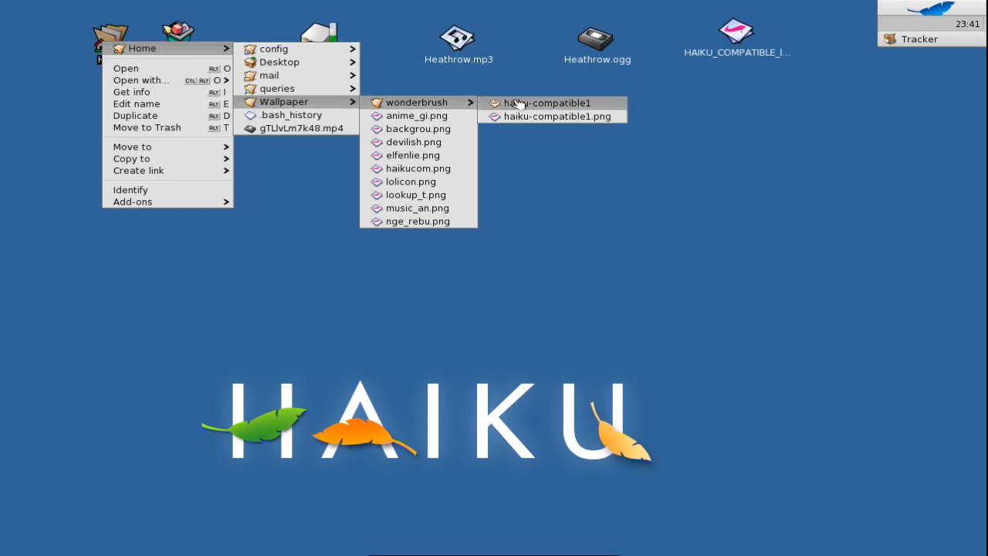
click(530, 118)
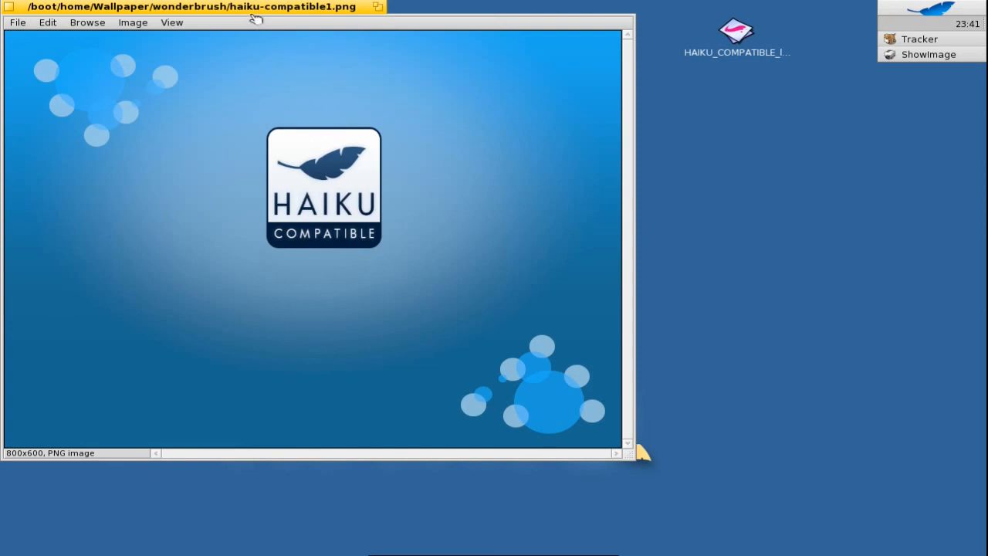
drag(255, 17, 452, 61)
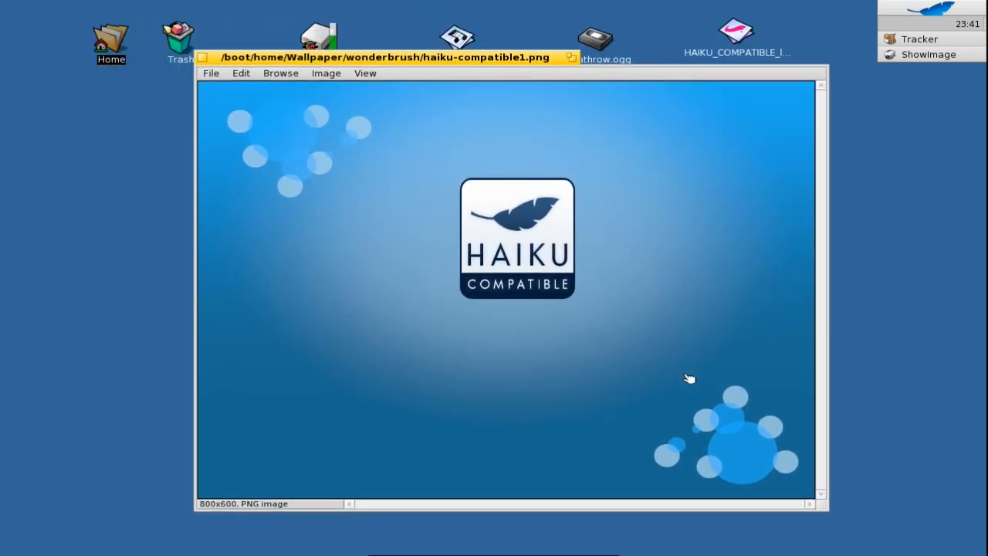